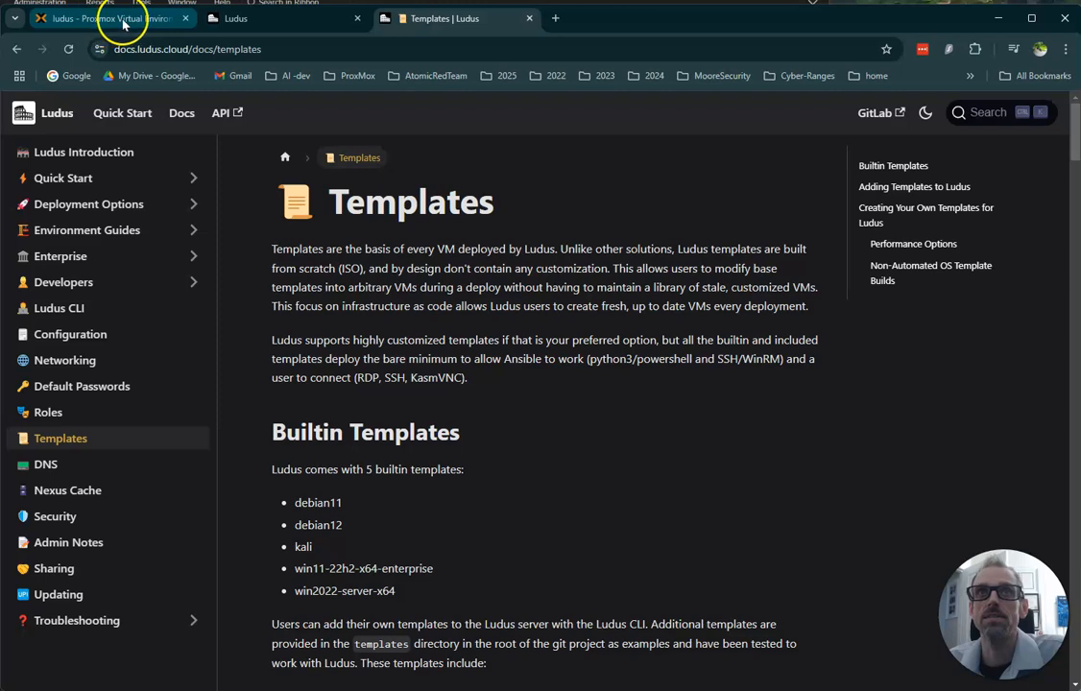
- Switch to the SSH terminal, list the templateTest directory and display the contents of win114n6.yml
click(221, 2)
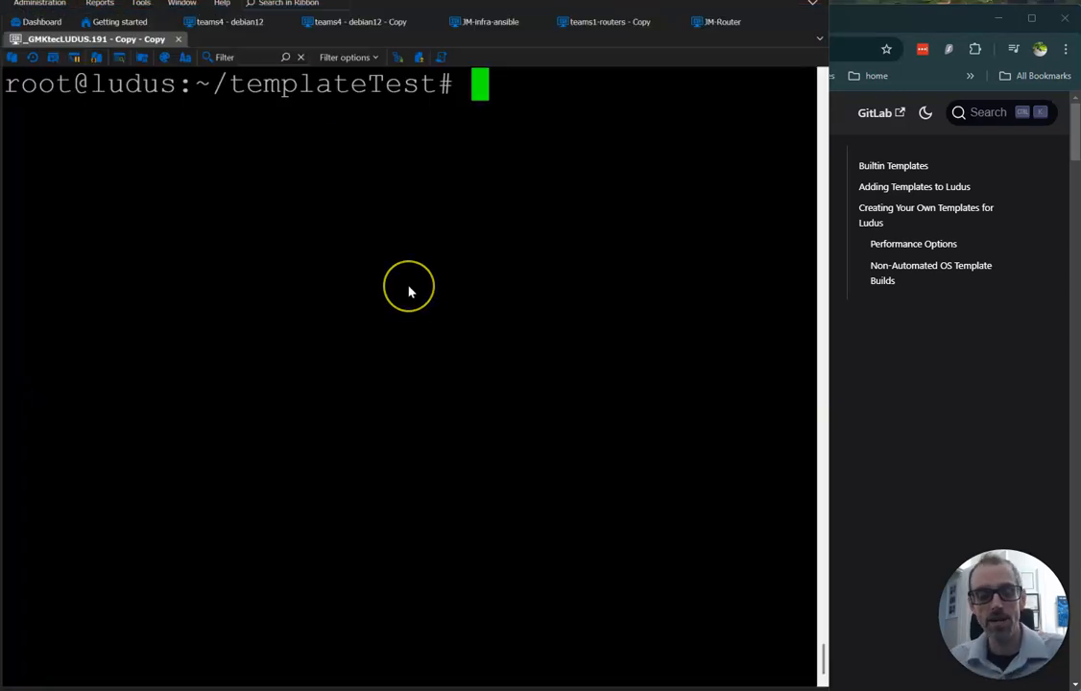
text(ls)
key(Return)
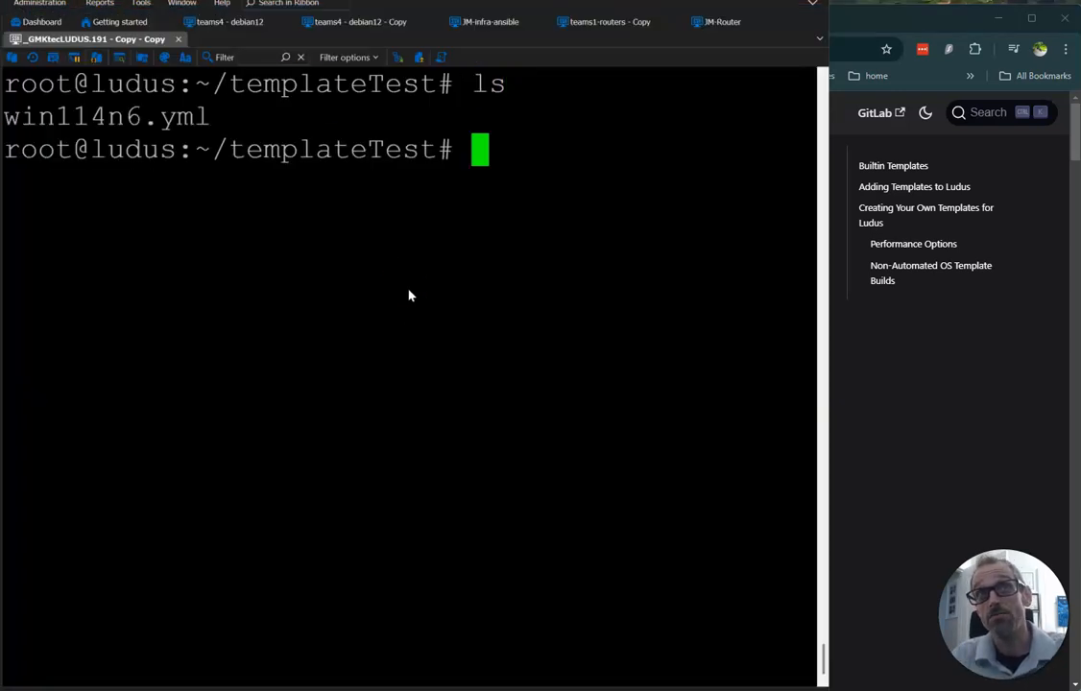
text(cat wi)
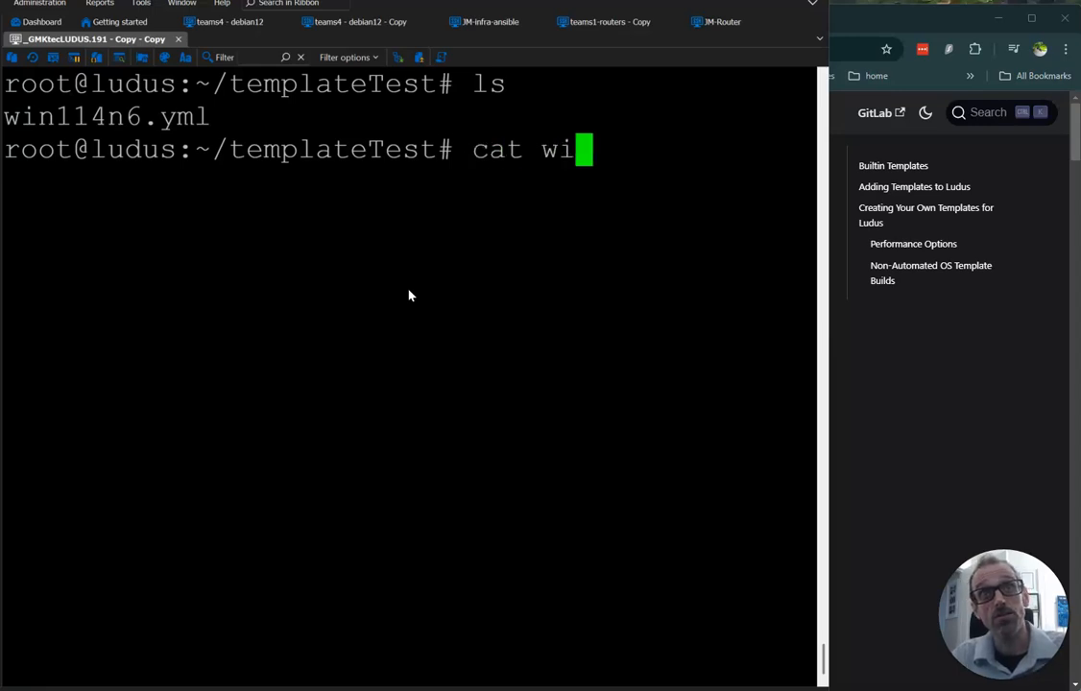
key(Tab)
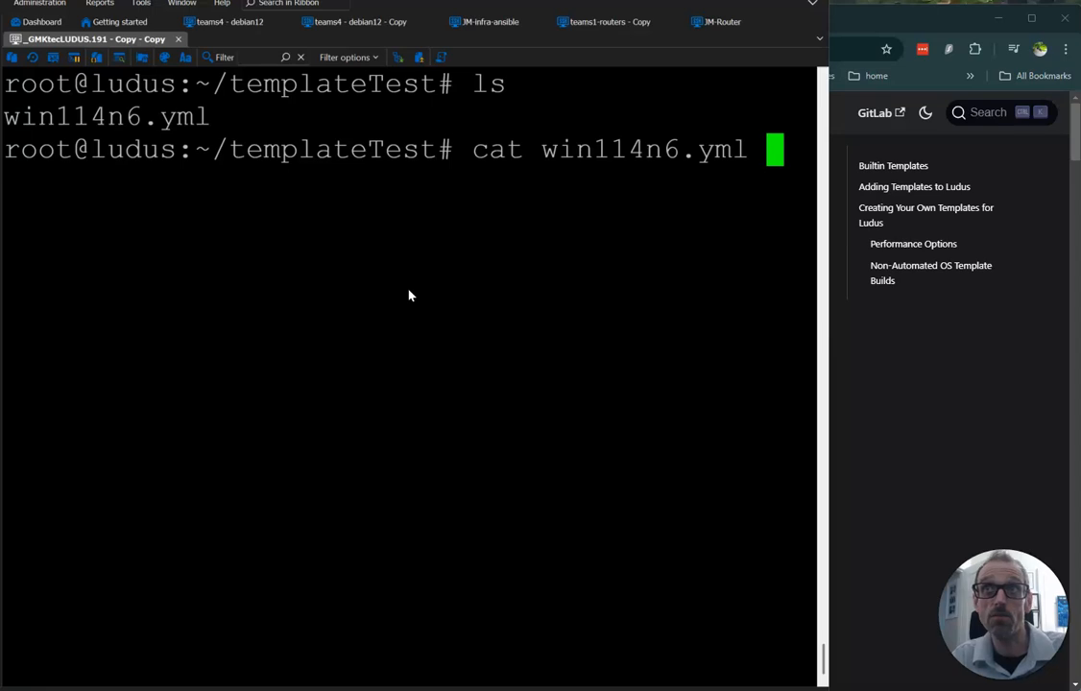
key(Return)
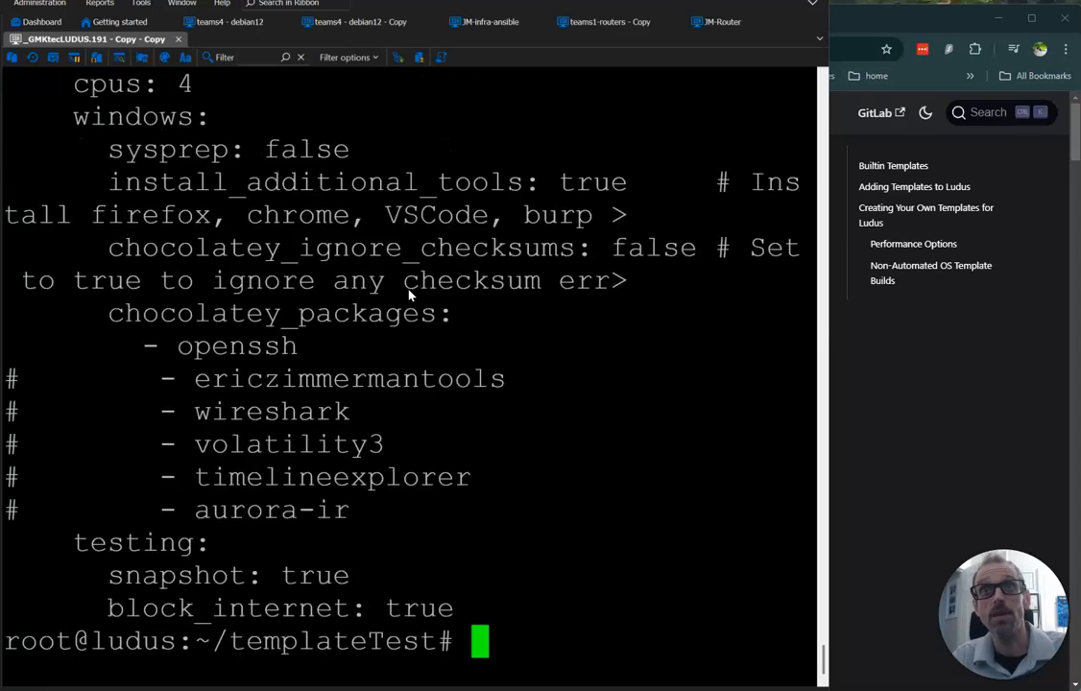
scroll(418, 411, down, 4)
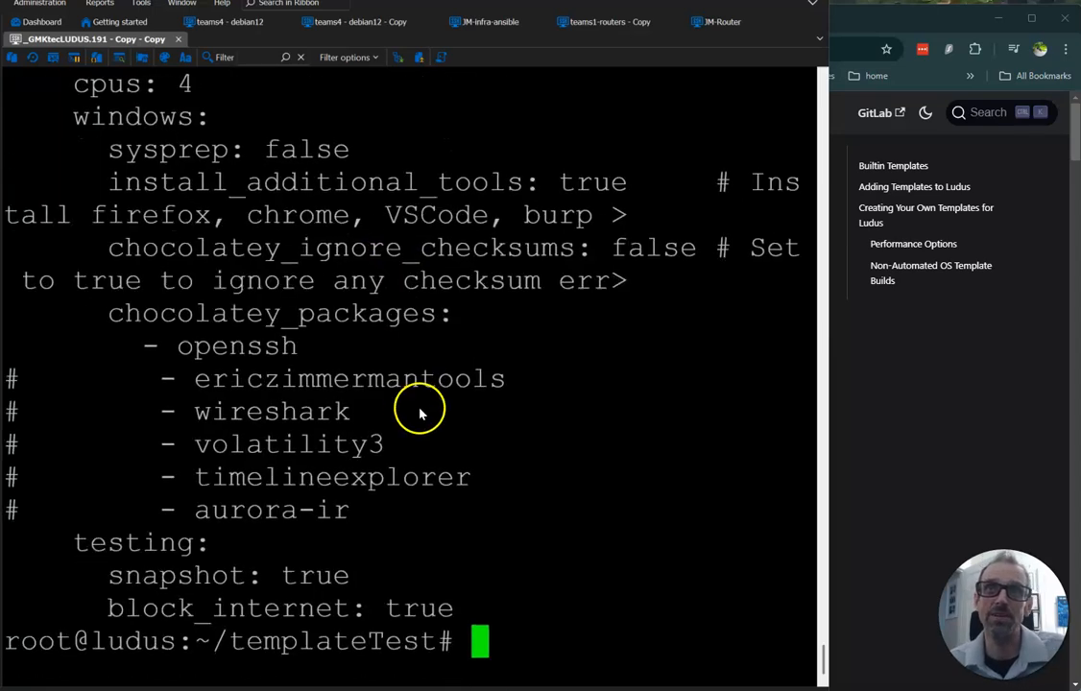
scroll(418, 411, down, 2)
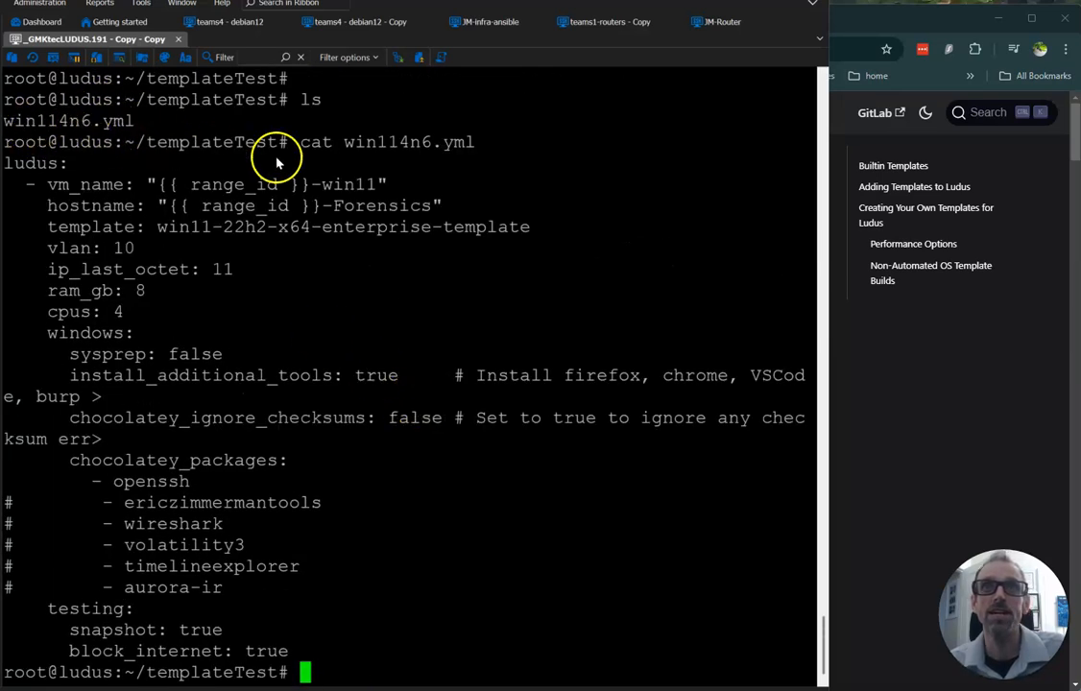
- Examine the VM settings in win114n6.yml, including the VM name, template, last IP octet and Chocolatey packages
drag(289, 144, 524, 152)
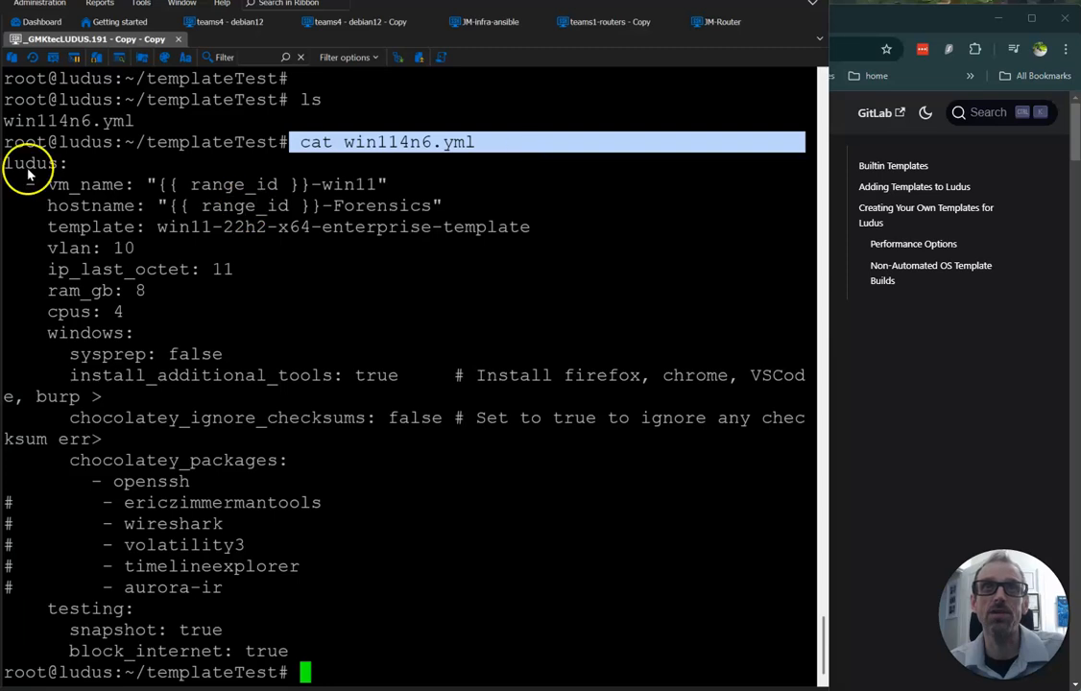
drag(10, 168, 147, 186)
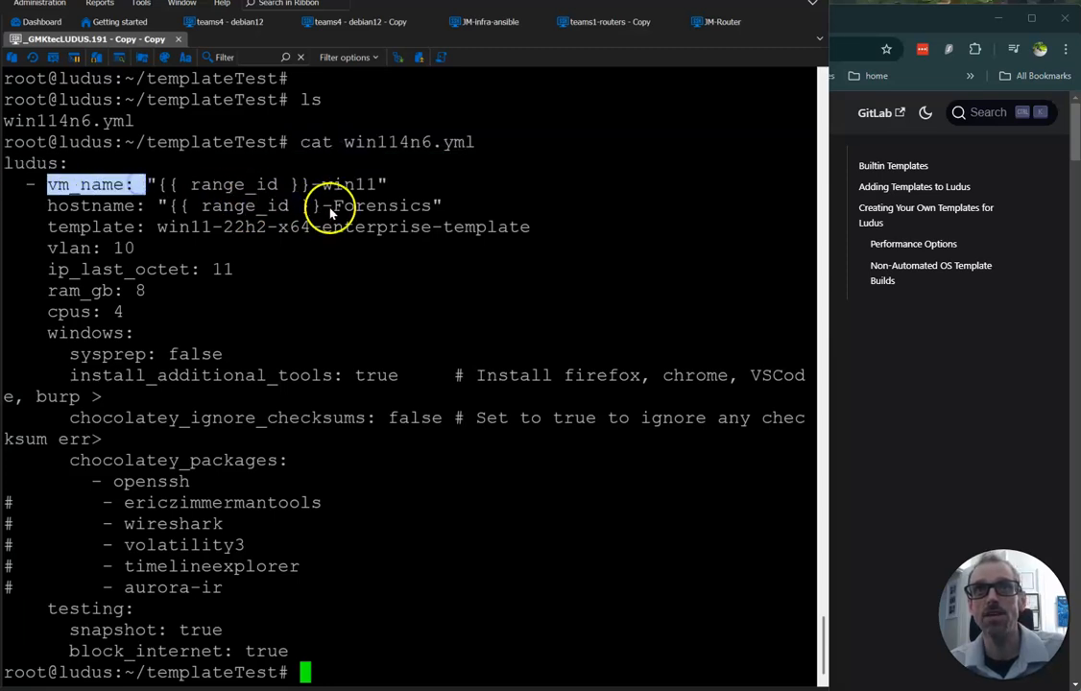
drag(48, 228, 88, 230)
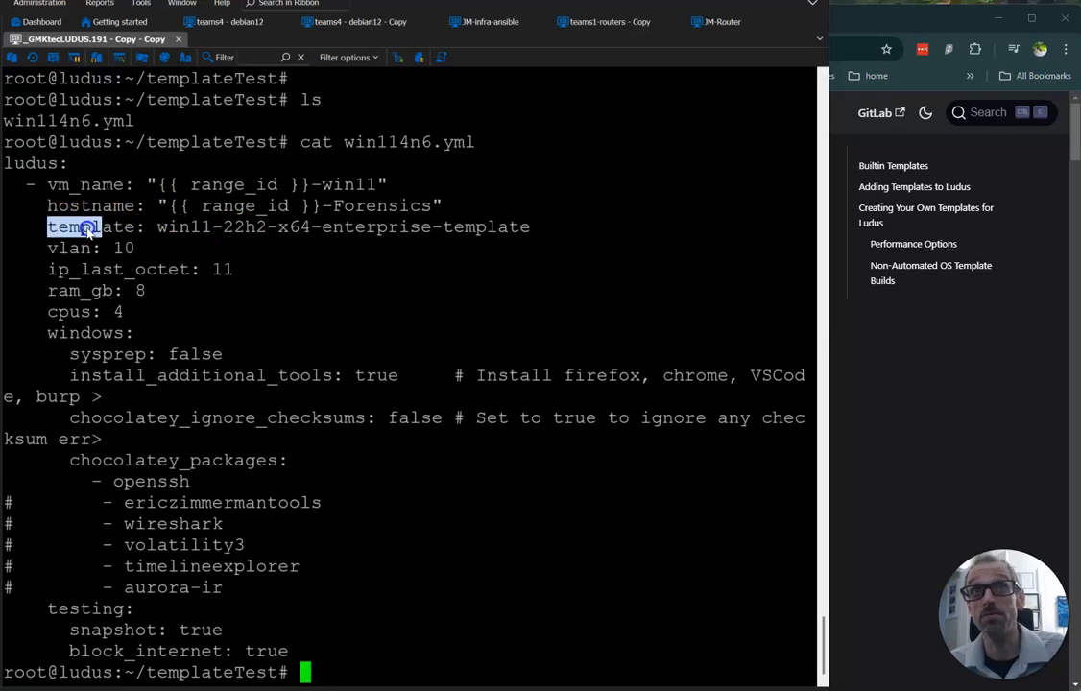
drag(158, 231, 545, 229)
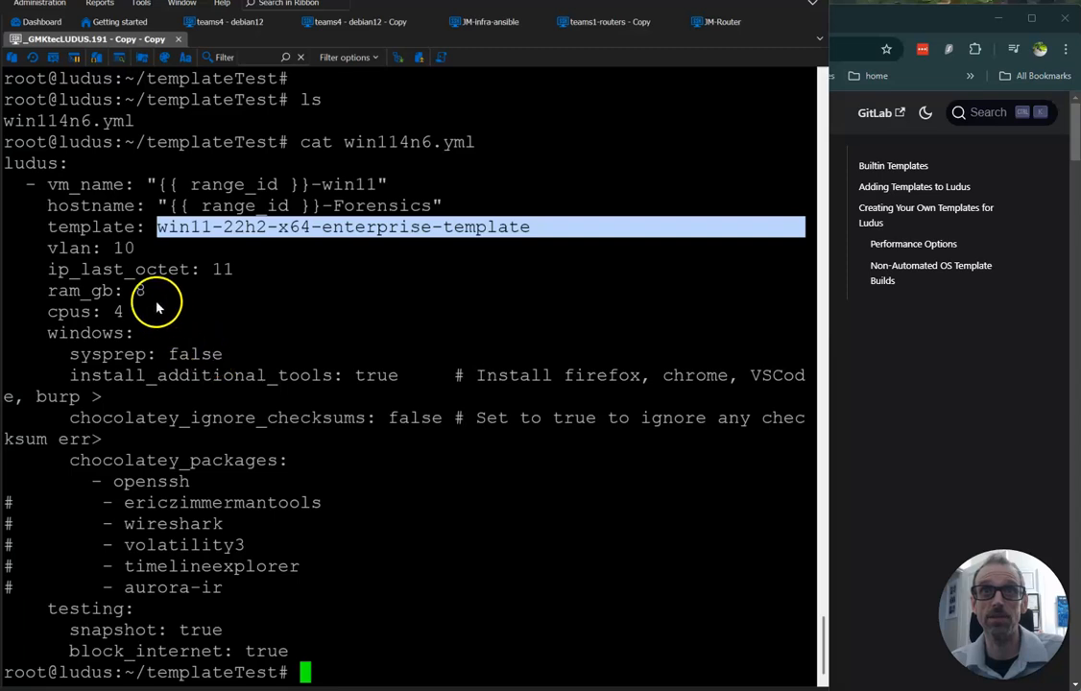
double_click(224, 271)
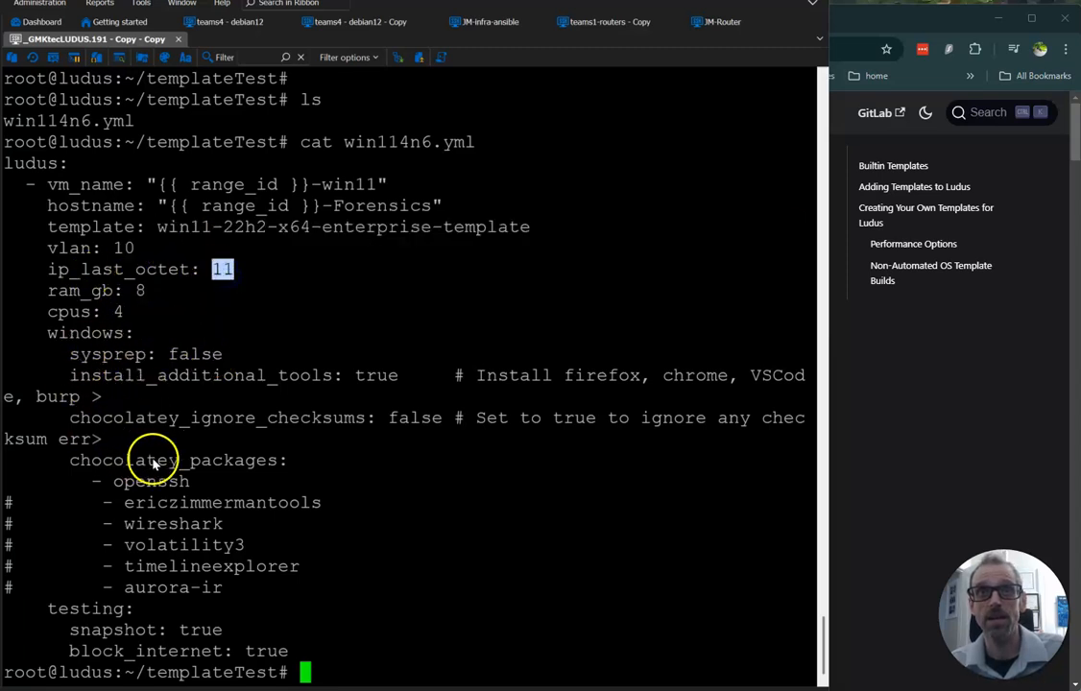
click(118, 484)
drag(115, 484, 189, 503)
drag(93, 461, 199, 503)
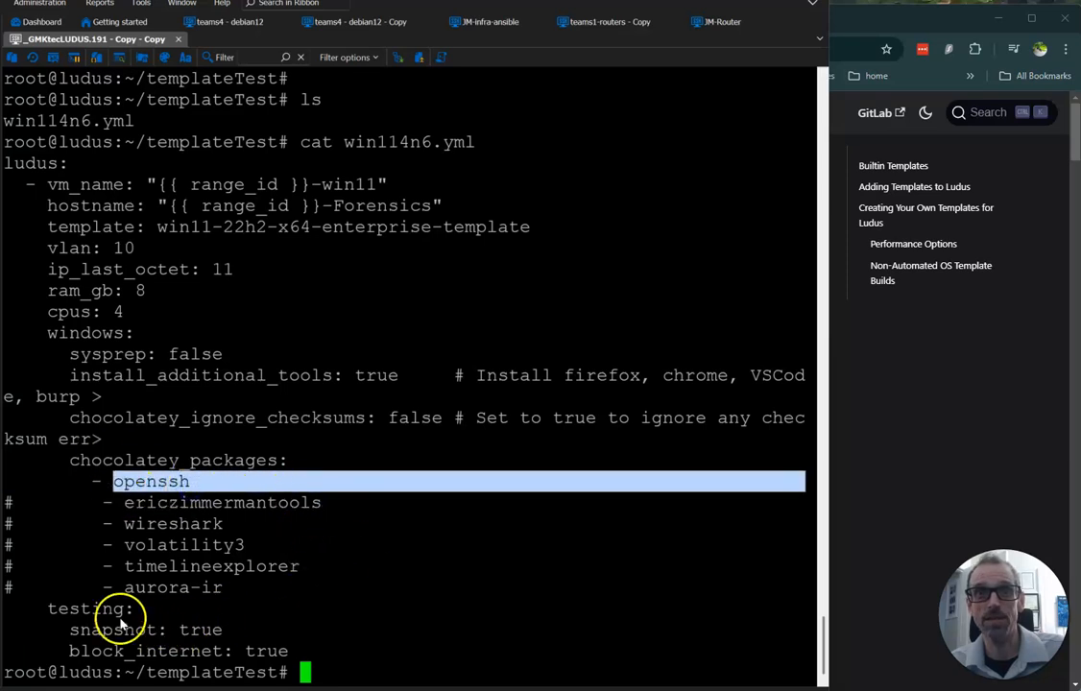
click(449, 625)
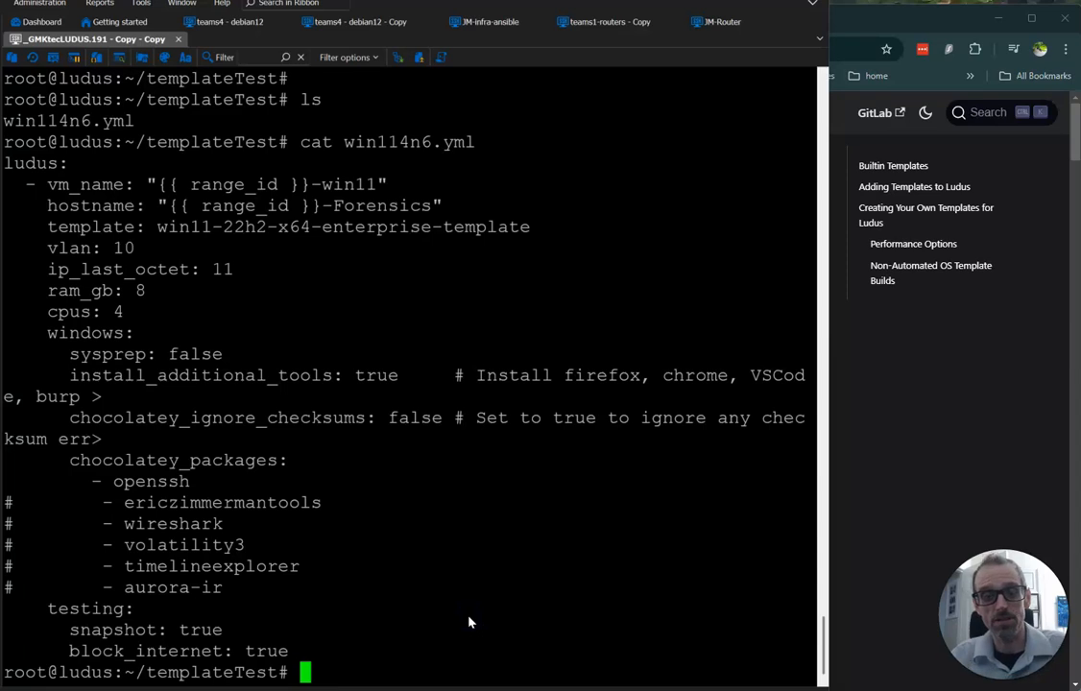
- List the templates on the Ludus server with "ludus templates list"
text(ludus)
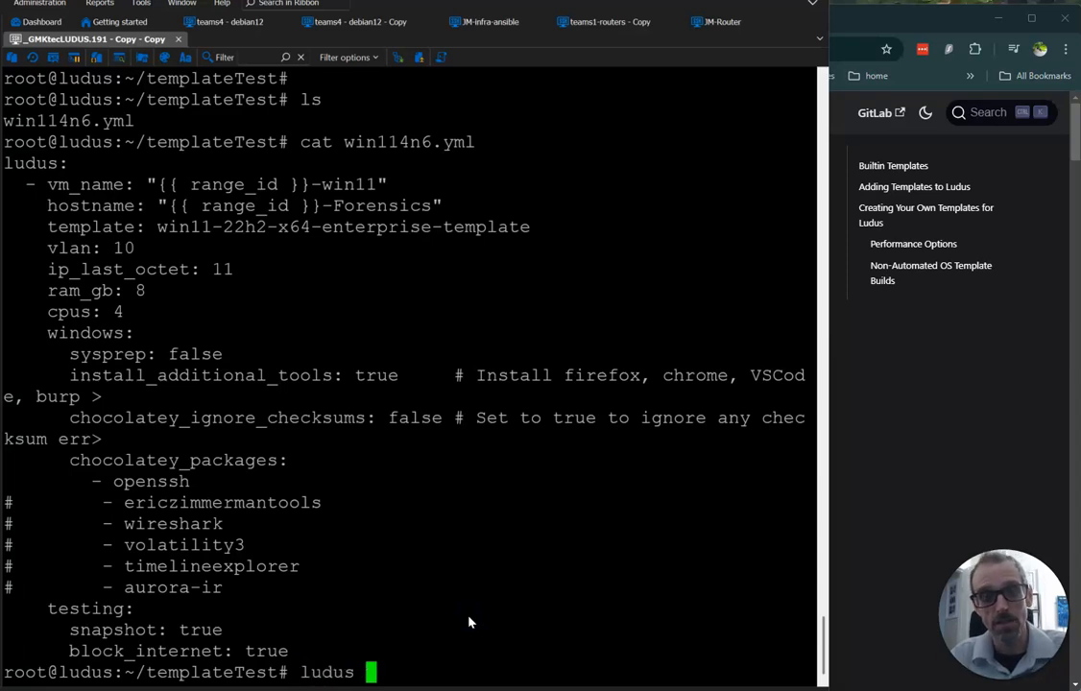
scroll(567, 504, down, 1)
scroll(560, 507, up, 2)
scroll(552, 505, up, 2)
text(templates list)
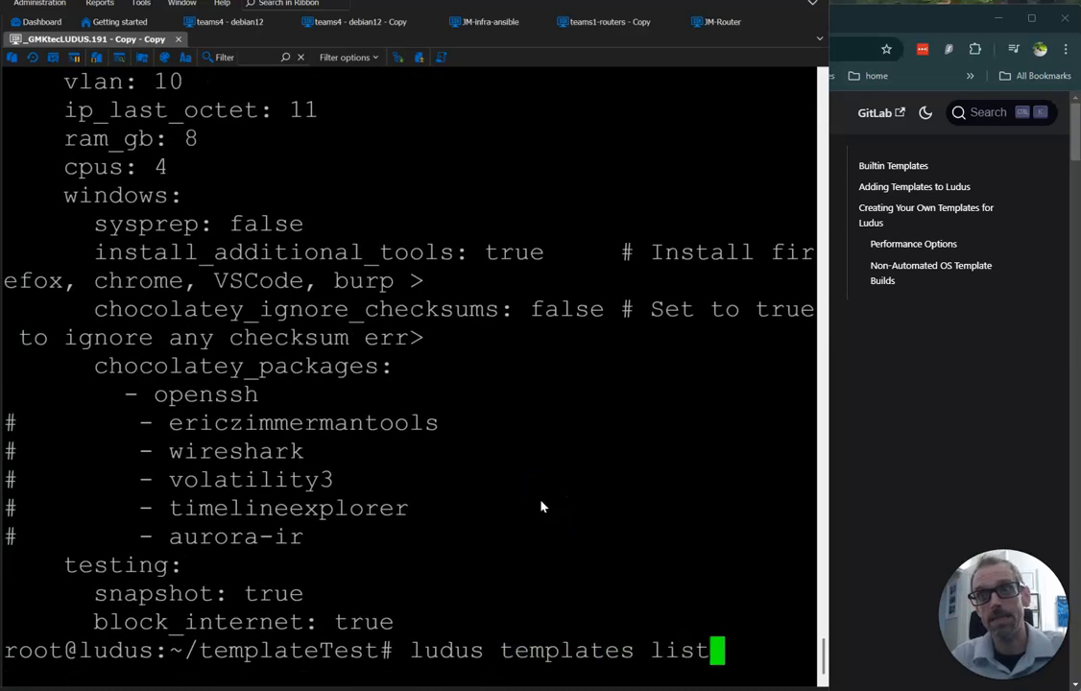
key(Return)
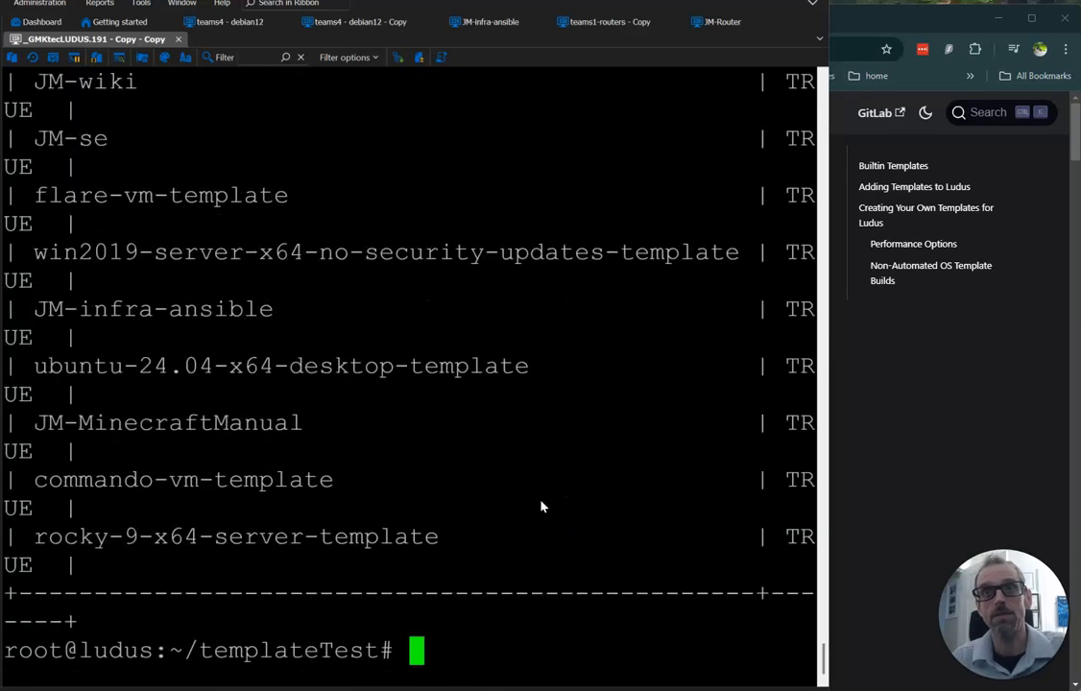
scroll(477, 432, down, 2)
scroll(477, 434, down, 1)
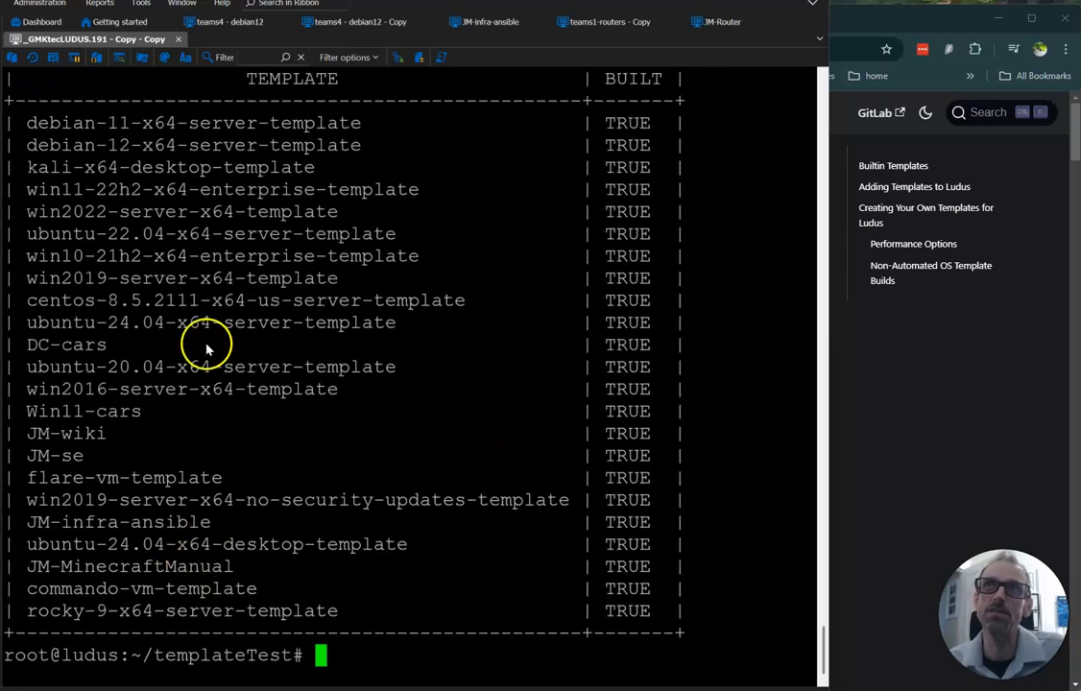
- Switch to the browser's Ludus Templates documentation and review the Builtin Templates list
click(867, 21)
scroll(316, 326, down, 2)
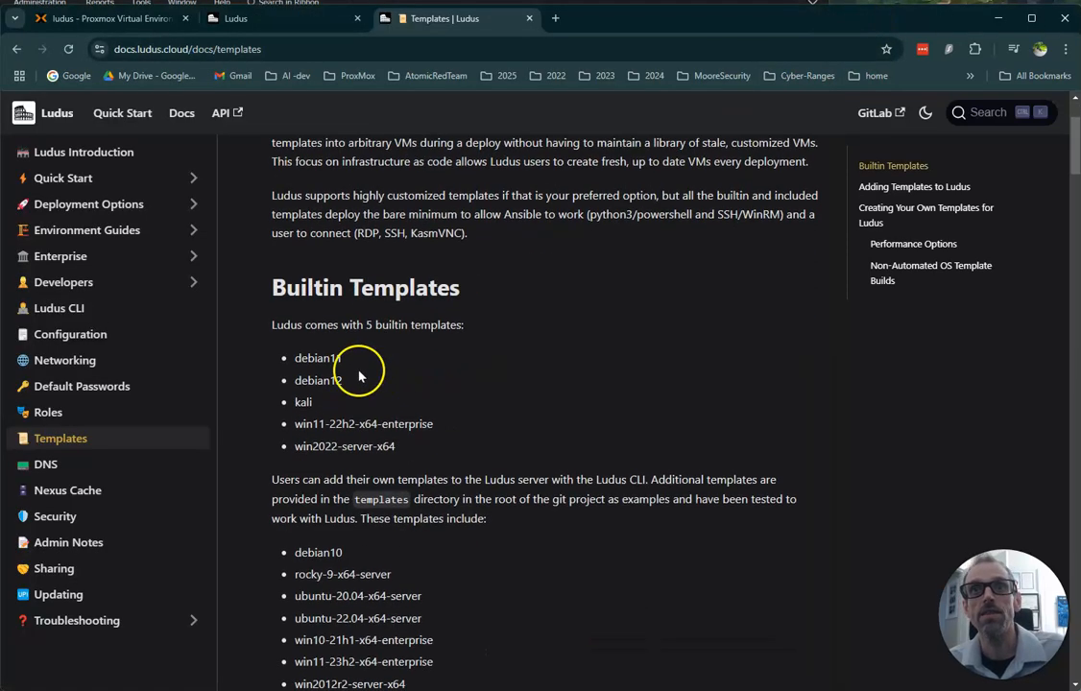
drag(272, 297, 427, 315)
click(355, 379)
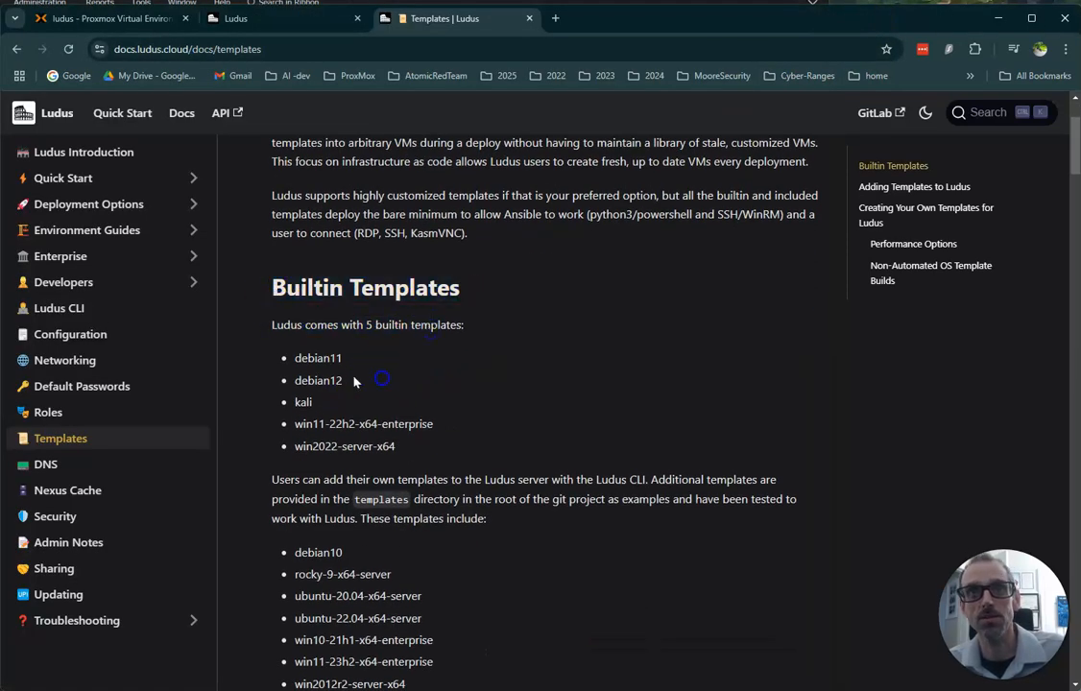
drag(287, 355, 298, 425)
click(416, 455)
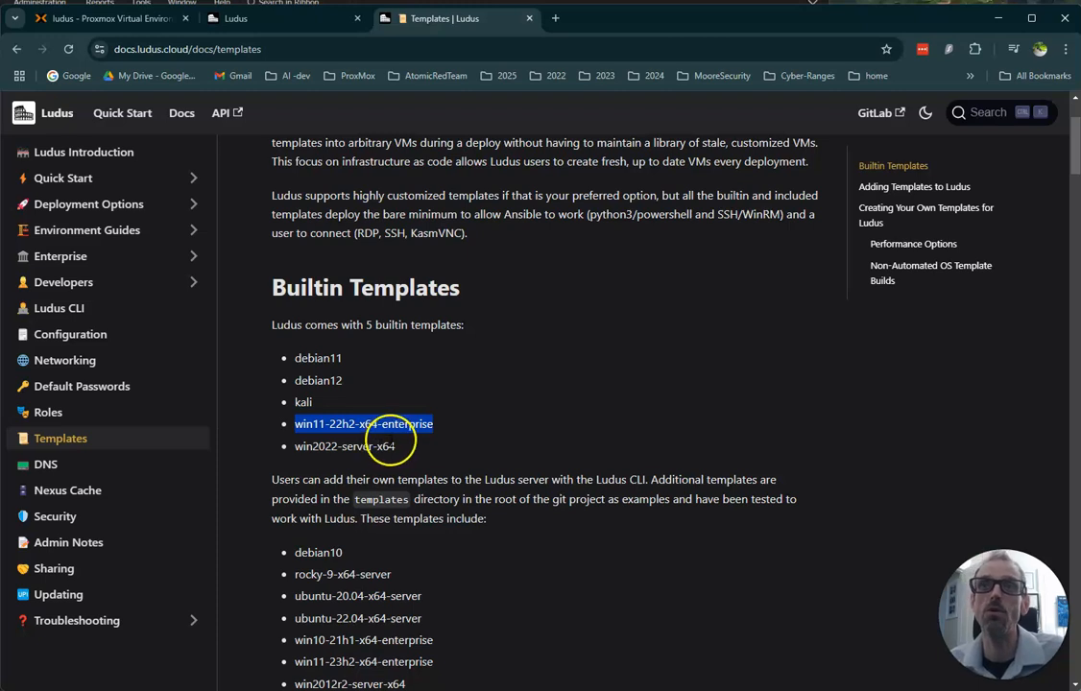
- Open the Ludus GitLab repository in a new tab and browse the template directories inside its templates folder
right_click(870, 115)
click(893, 132)
click(601, 28)
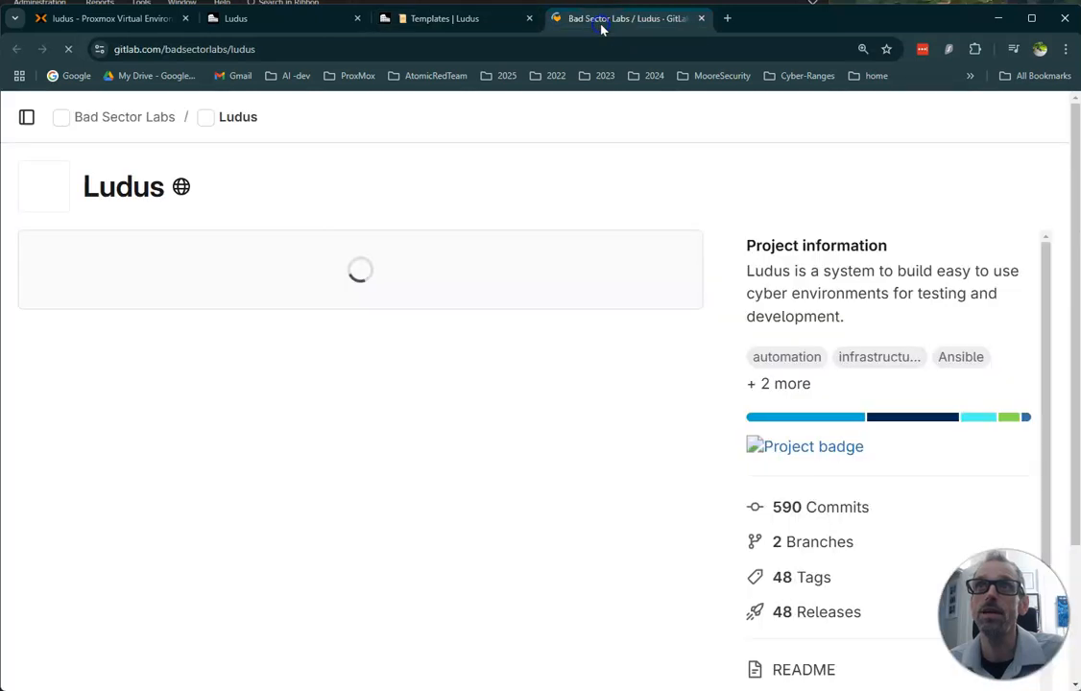
scroll(452, 413, down, 4)
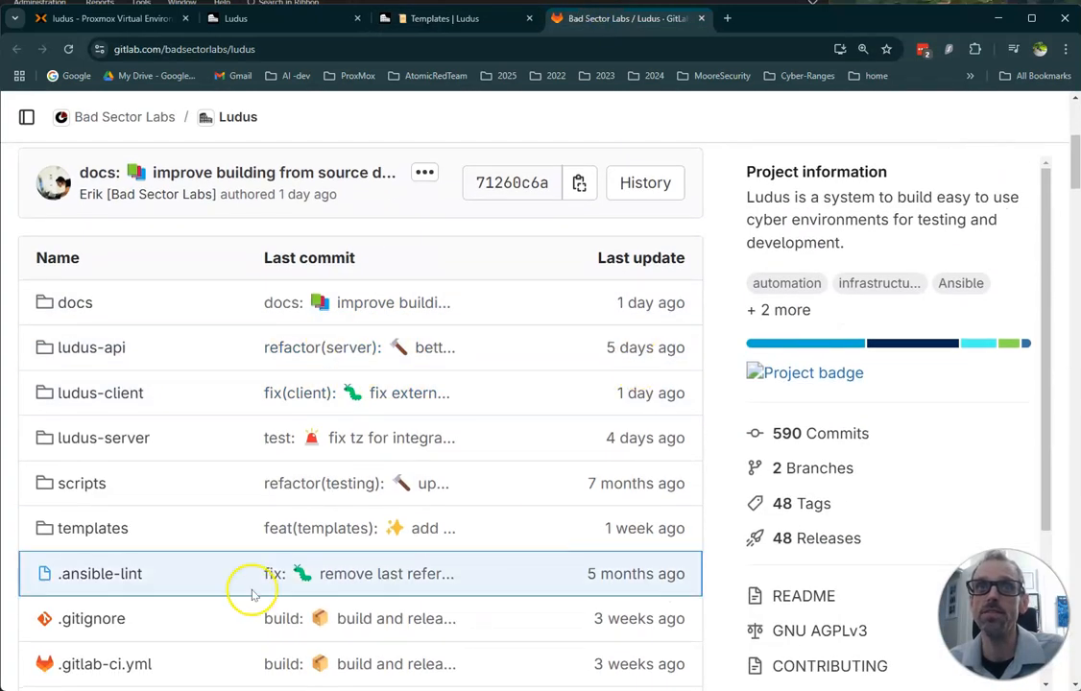
scroll(125, 444, down, 1)
click(96, 451)
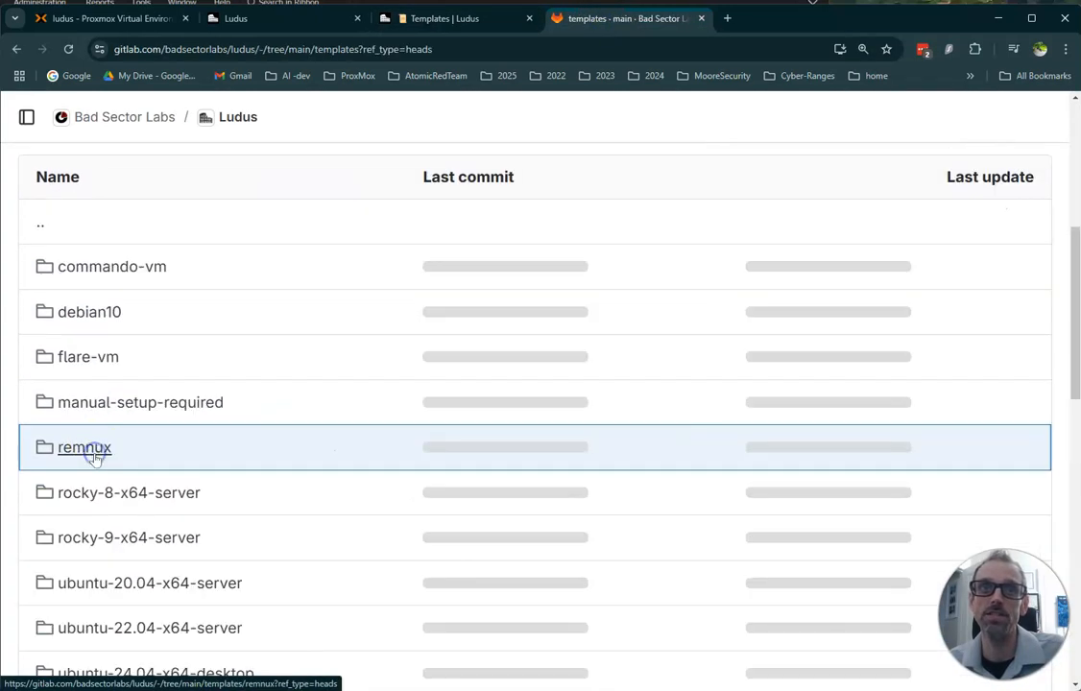
scroll(181, 239, down, 3)
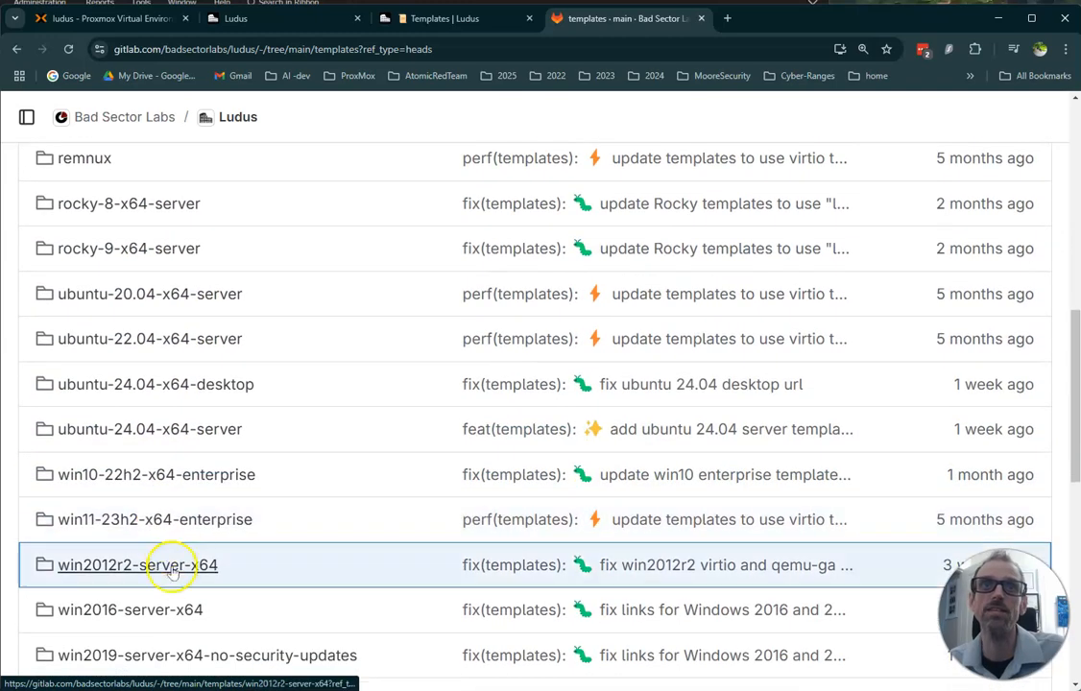
scroll(192, 518, down, 1)
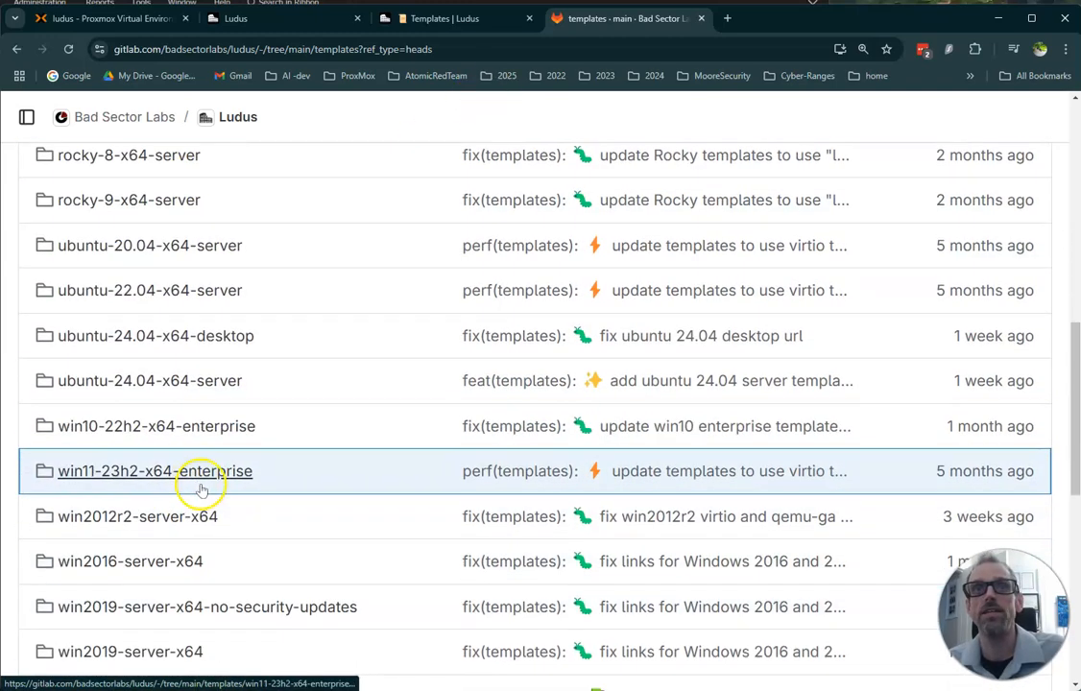
scroll(250, 384, down, 1)
scroll(325, 217, up, 2)
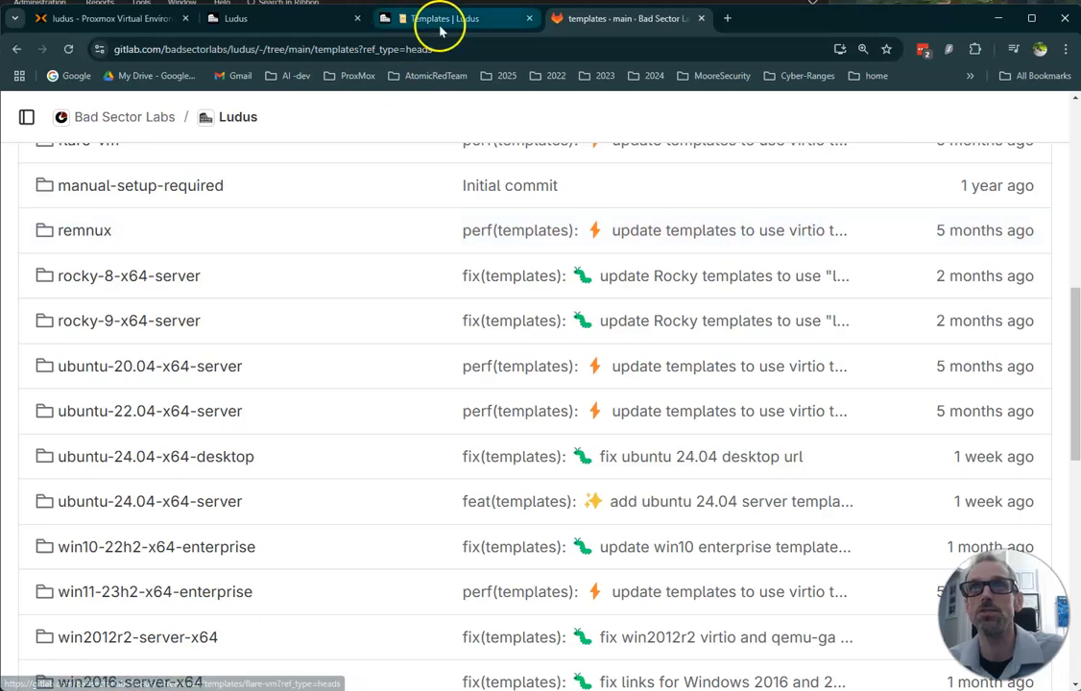
- Return to the Ludus Templates documentation and review the list of additional templates
click(440, 29)
scroll(509, 364, down, 4)
drag(332, 358, 452, 625)
click(573, 491)
scroll(569, 476, down, 3)
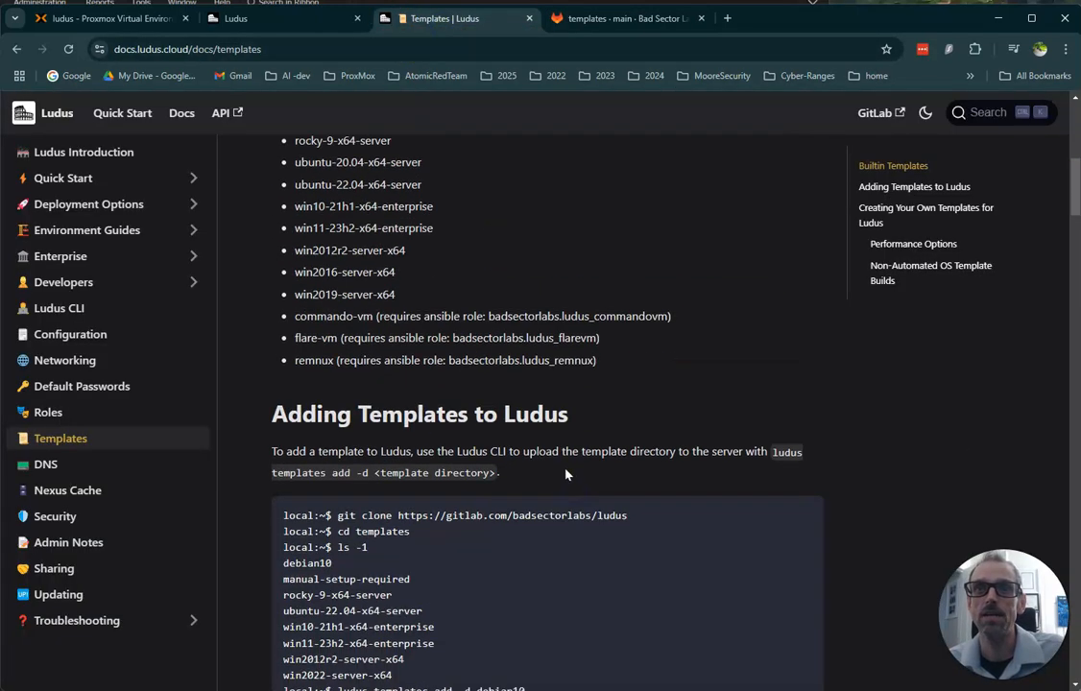
- Review the Adding Templates to Ludus commands for cloning the repository, entering the templates folder, and adding and listing templates
scroll(565, 471, down, 2)
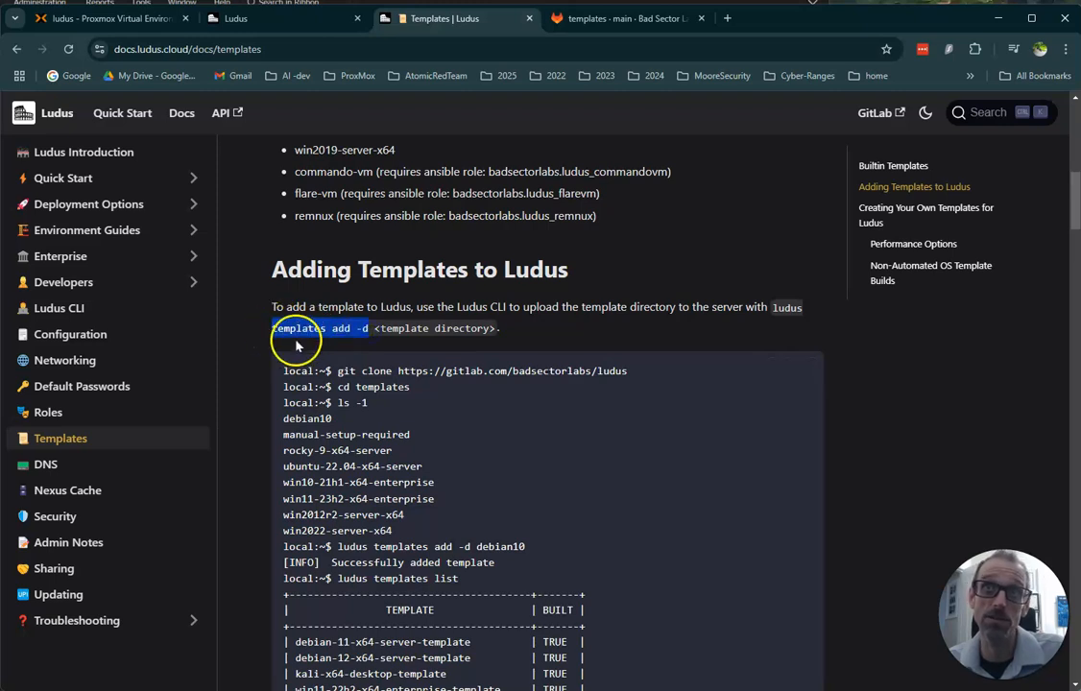
scroll(330, 340, up, 3)
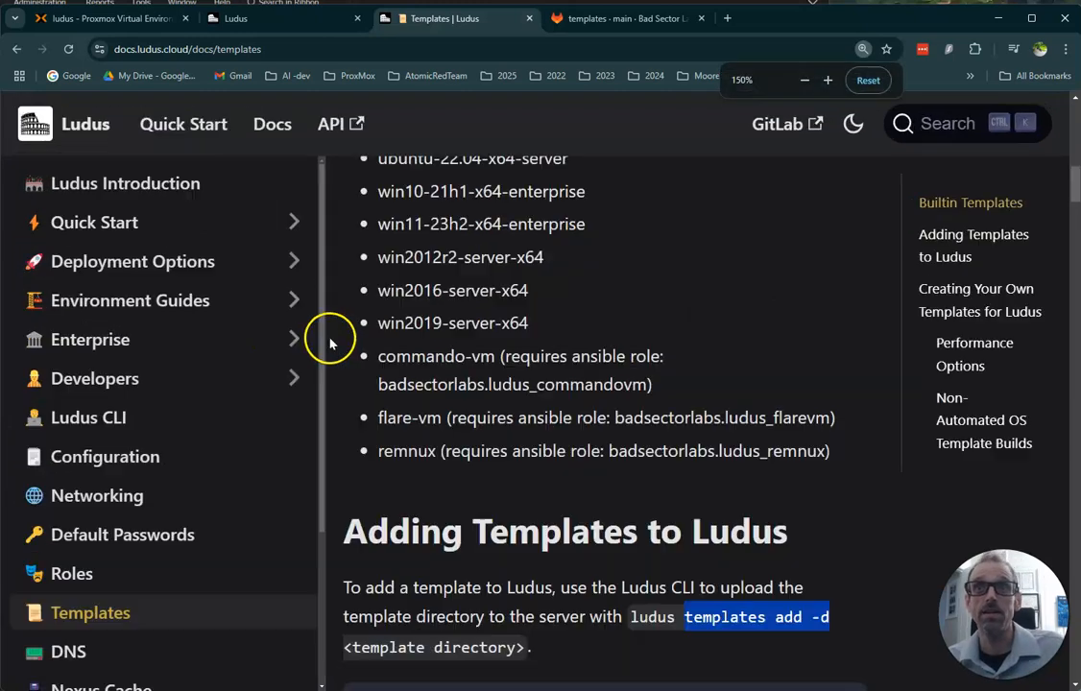
scroll(403, 456, down, 2)
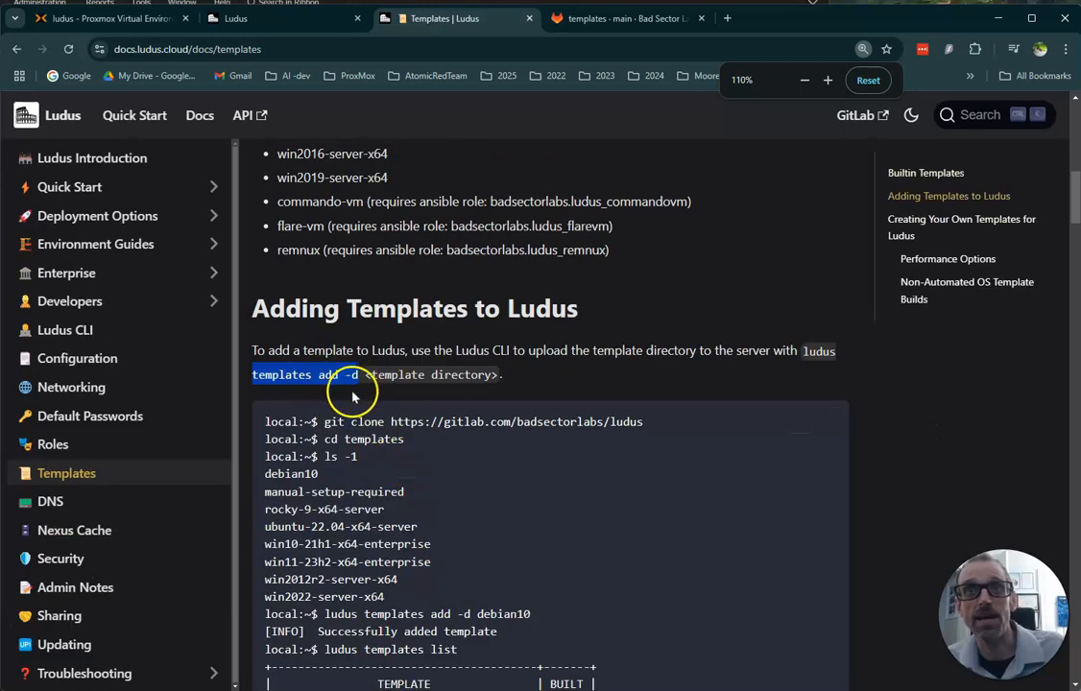
drag(384, 375, 506, 379)
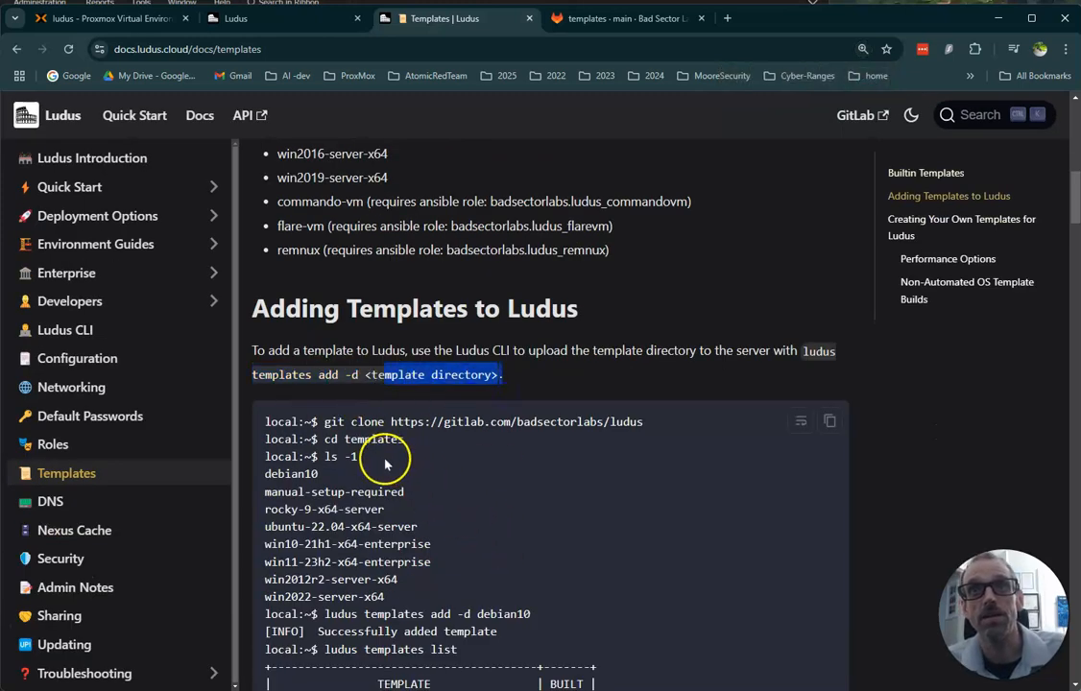
drag(324, 421, 653, 430)
click(324, 440)
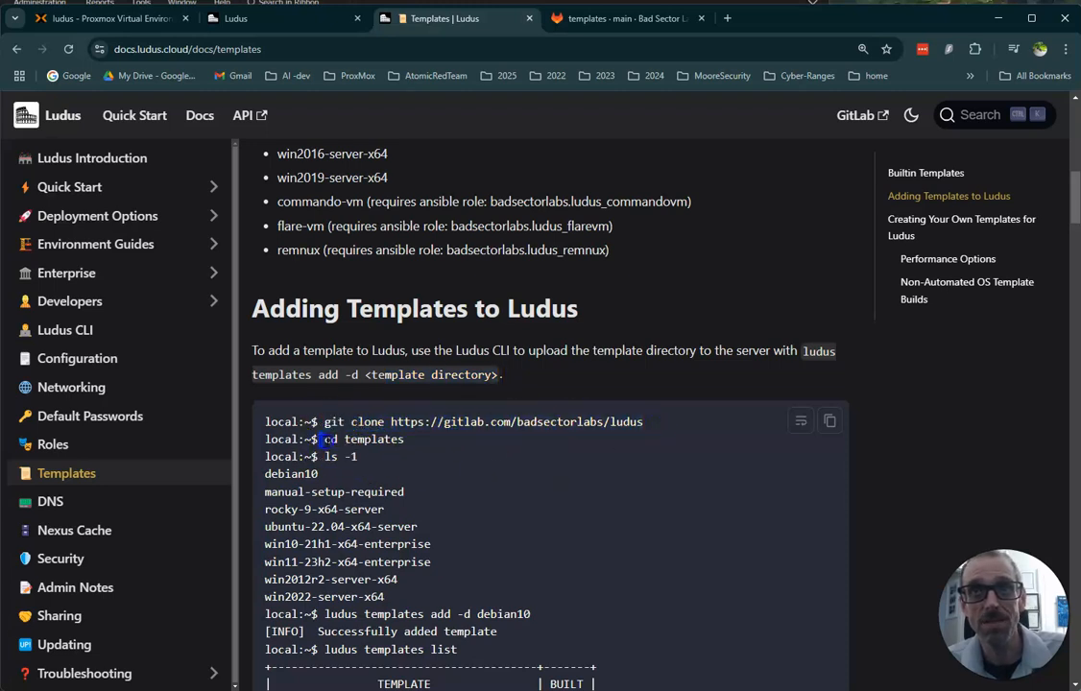
scroll(386, 453, down, 2)
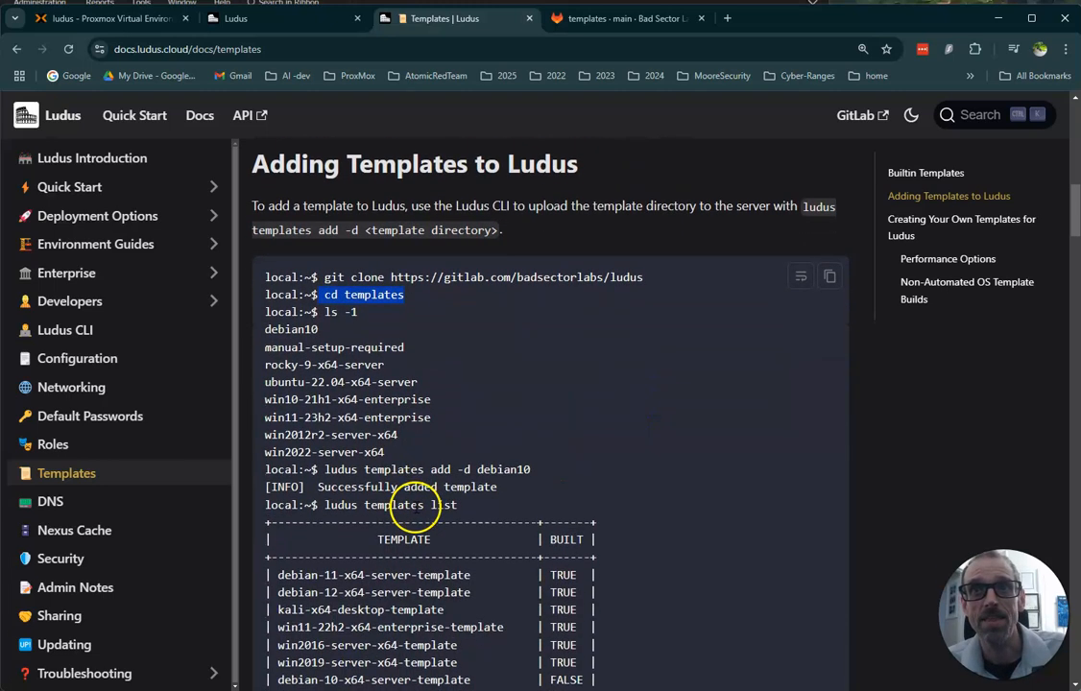
scroll(336, 514, down, 2)
drag(324, 360, 419, 360)
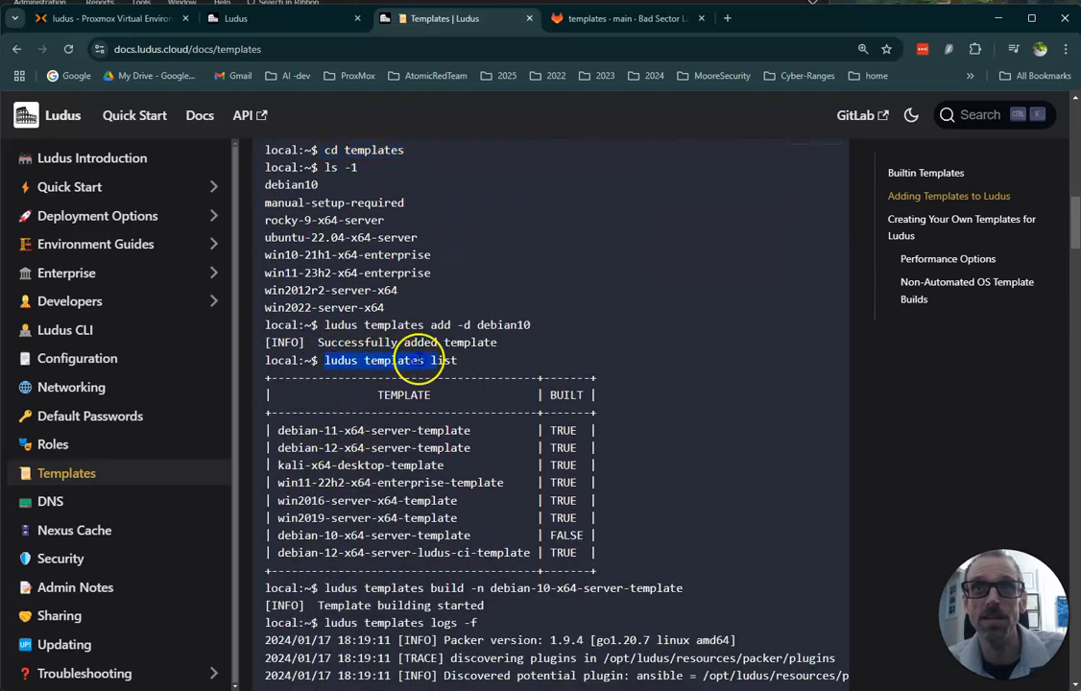
- Examine the example "ludus templates build -n" command and the BUILT entry for debian-10-x64-server-template in the template list
scroll(415, 467, down, 2)
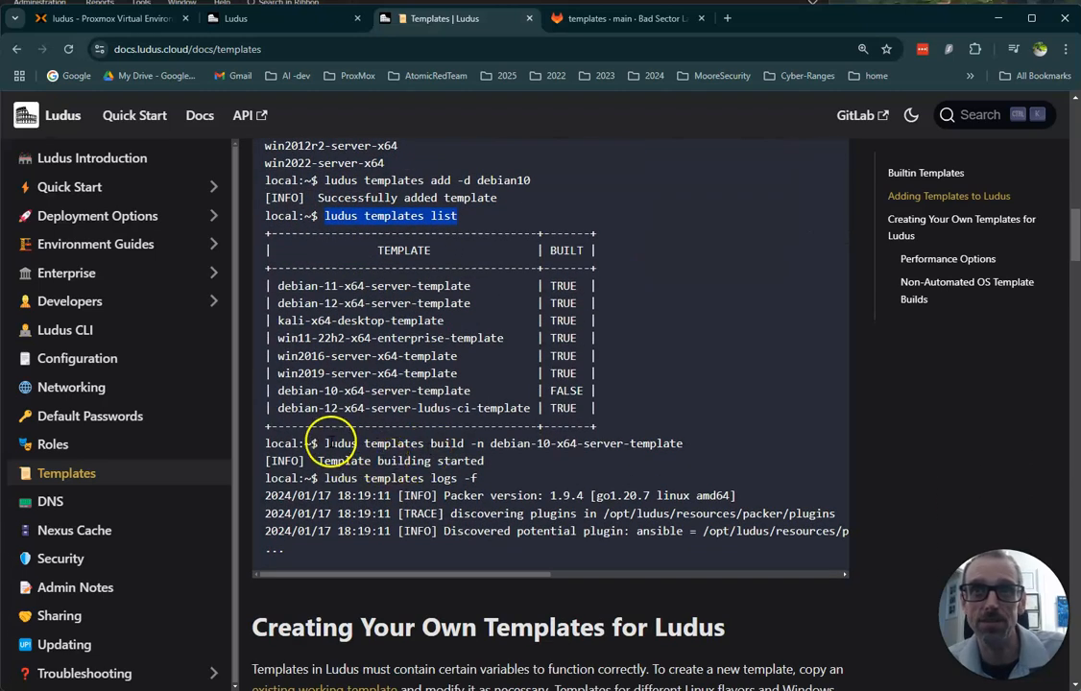
drag(325, 443, 467, 443)
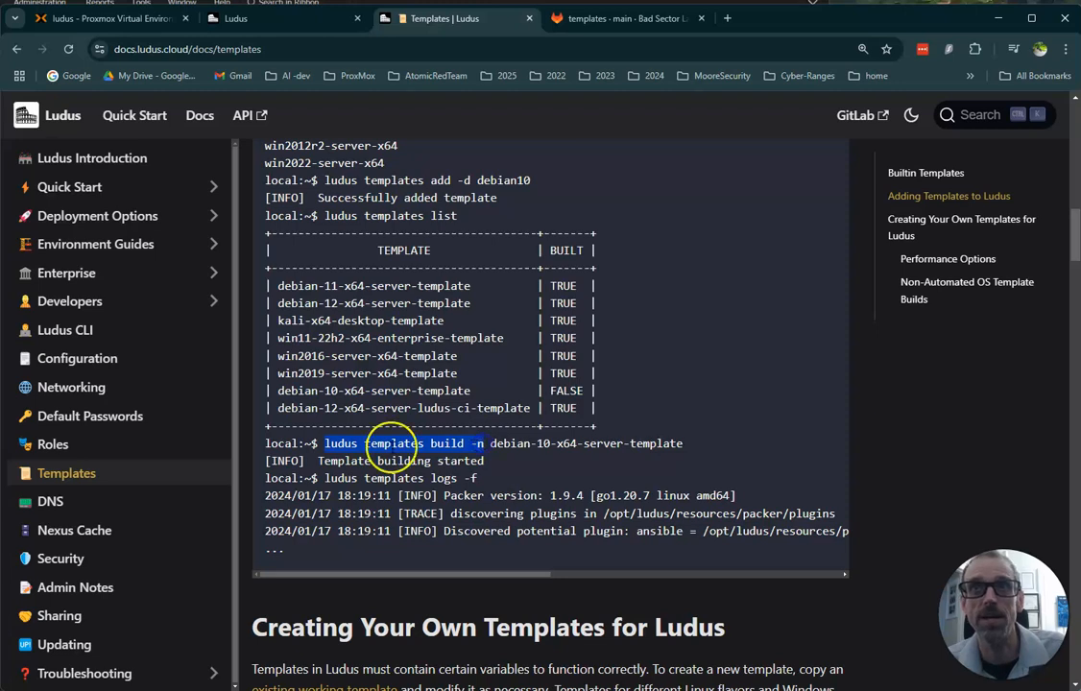
click(490, 444)
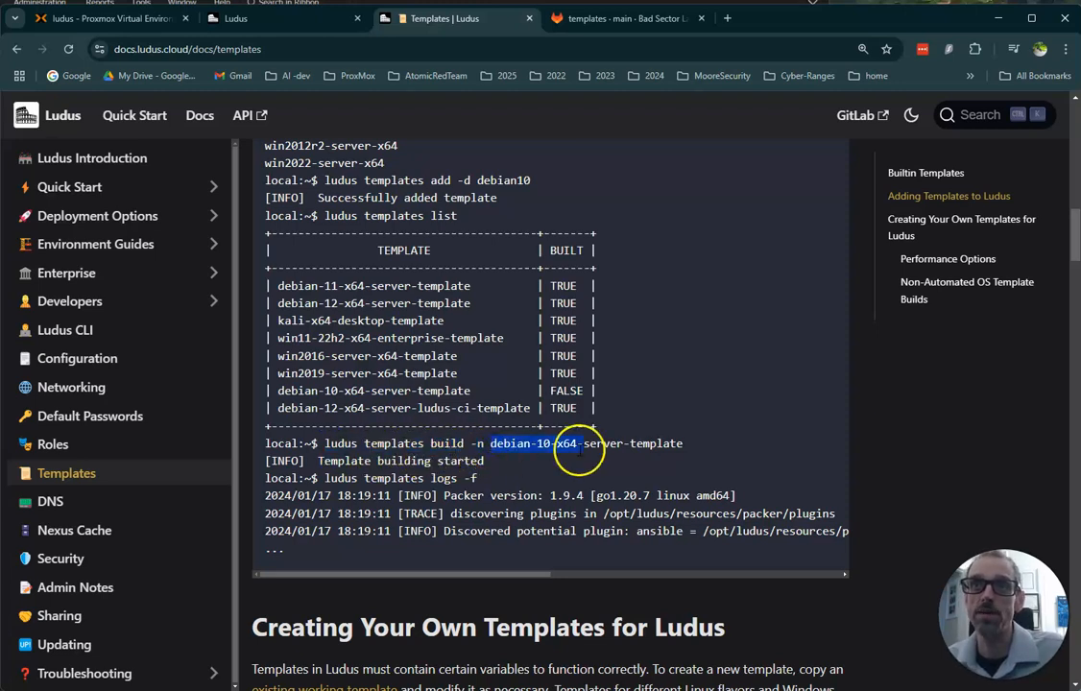
click(278, 389)
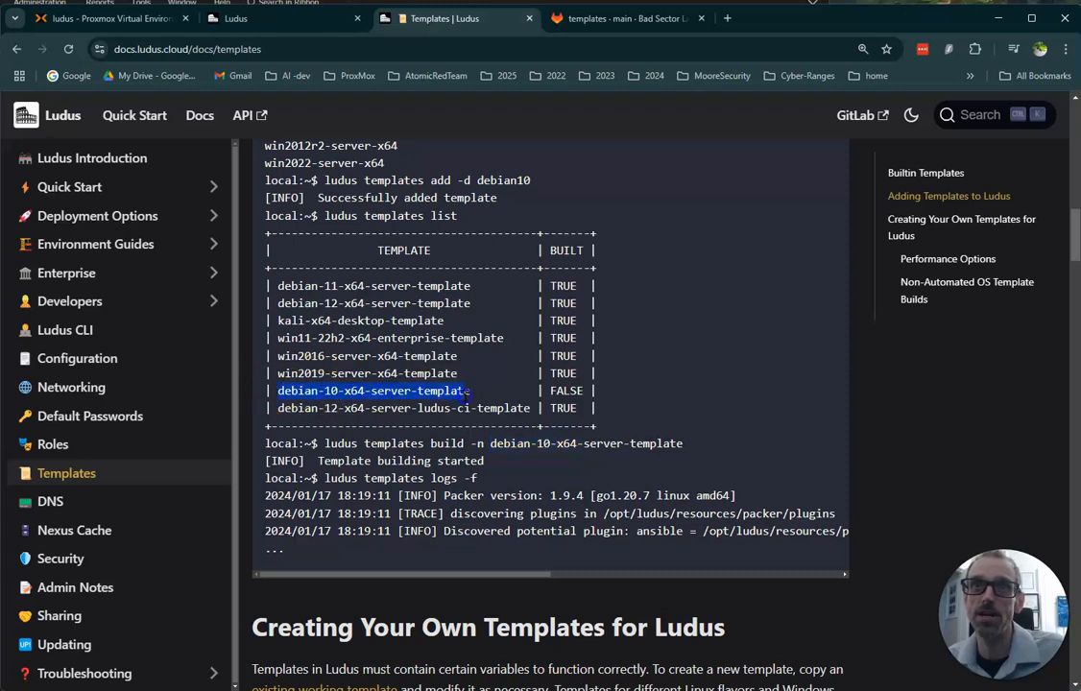
drag(468, 392, 471, 391)
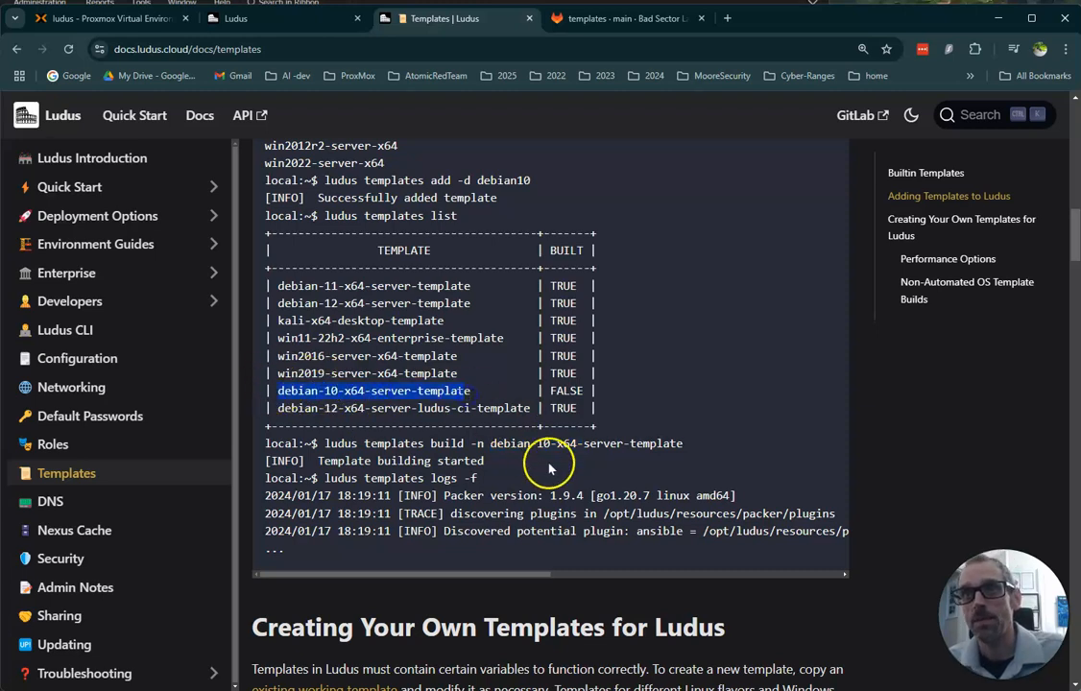
click(558, 449)
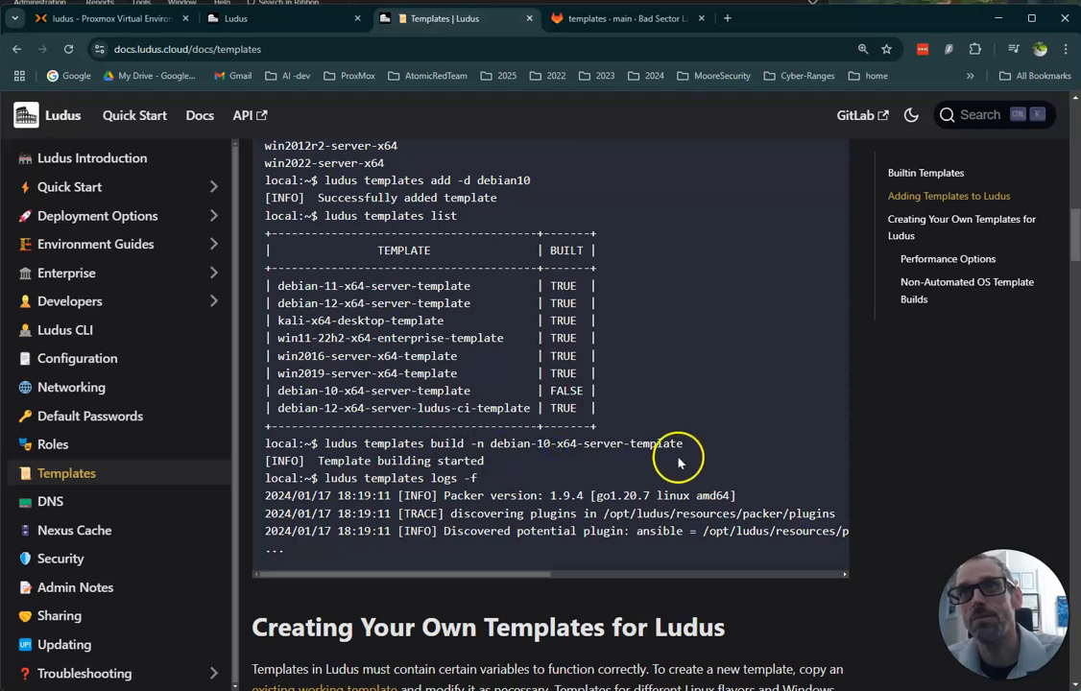
drag(273, 390, 506, 390)
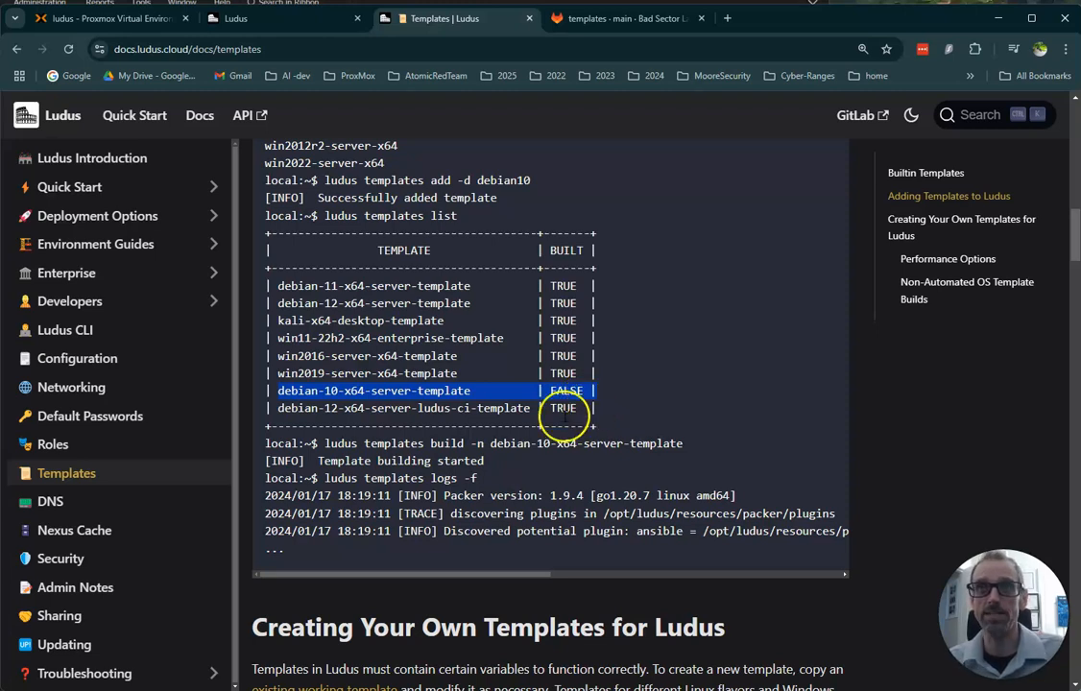
triple_click(338, 444)
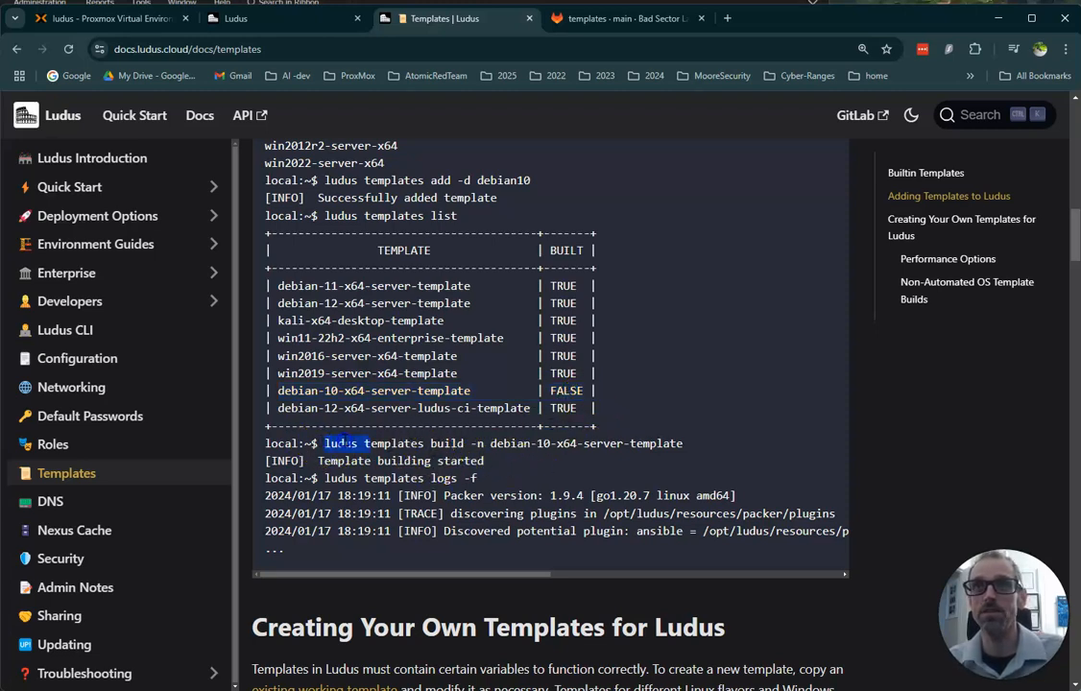
drag(585, 392, 526, 393)
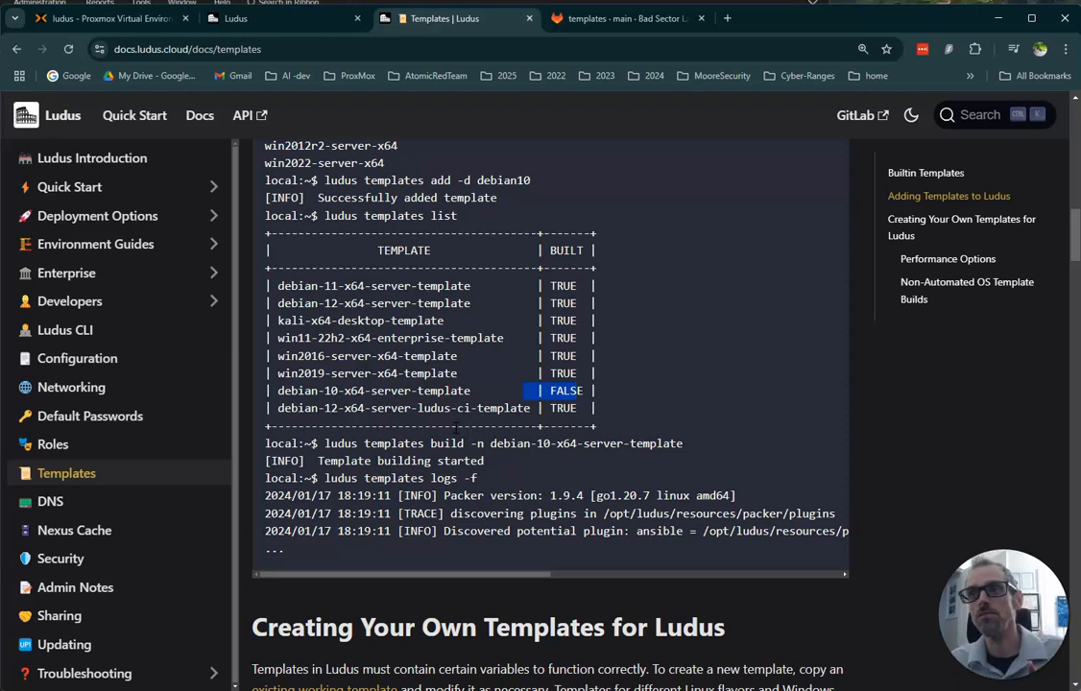
- Check the Proxmox virtual machine view briefly, then review the Creating Your Own Templates for Ludus section in the documentation
click(113, 21)
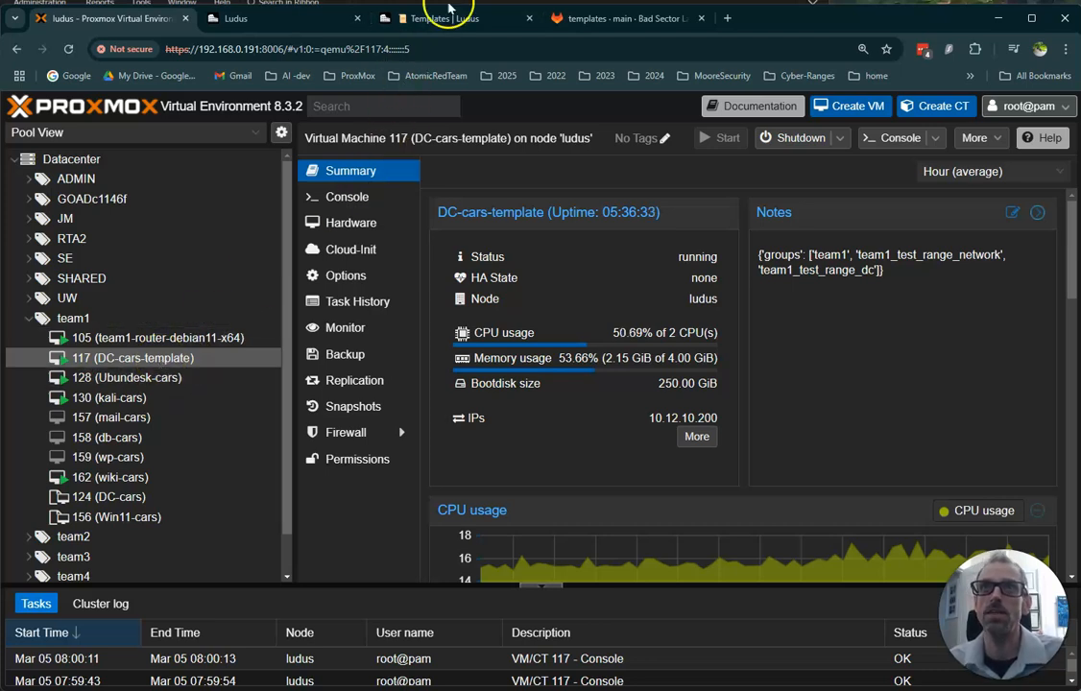
click(447, 17)
click(429, 491)
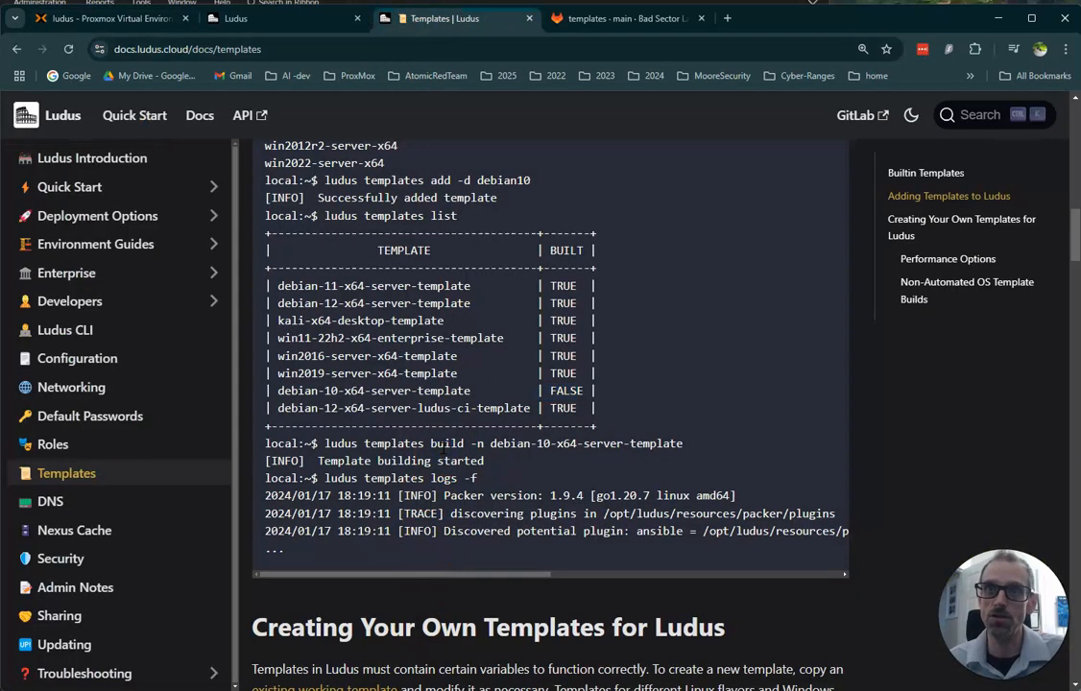
scroll(490, 438, down, 4)
drag(290, 242, 594, 242)
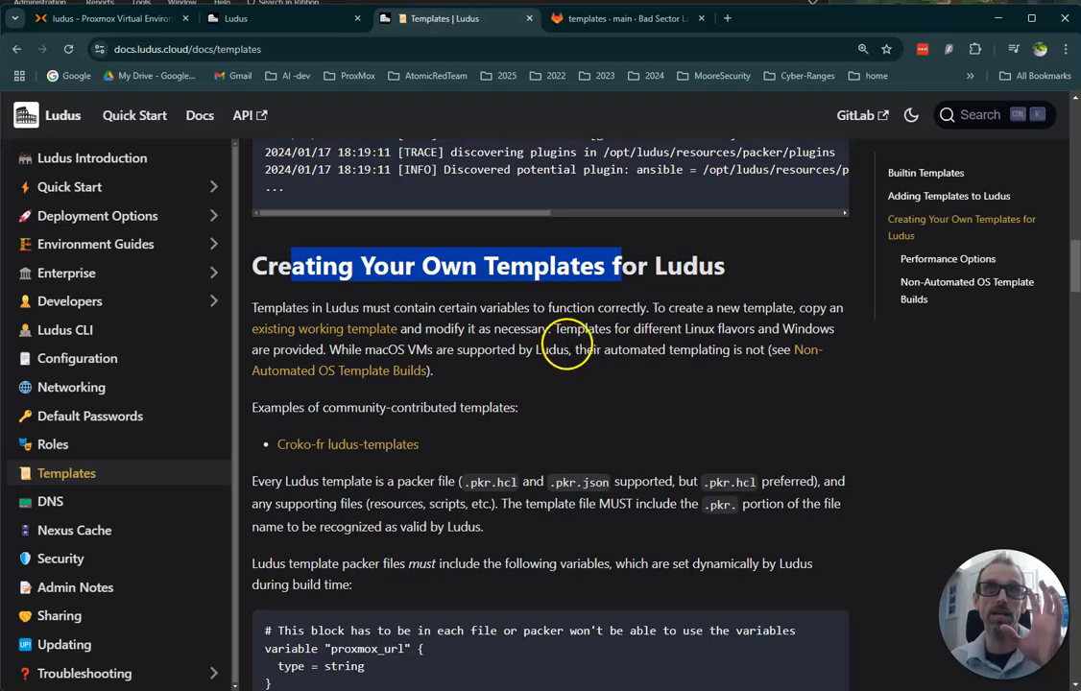
- Open the console of VM 117 (DC-cars-template) in Proxmox and bring up its Windows Network & Internet settings
click(169, 23)
click(169, 359)
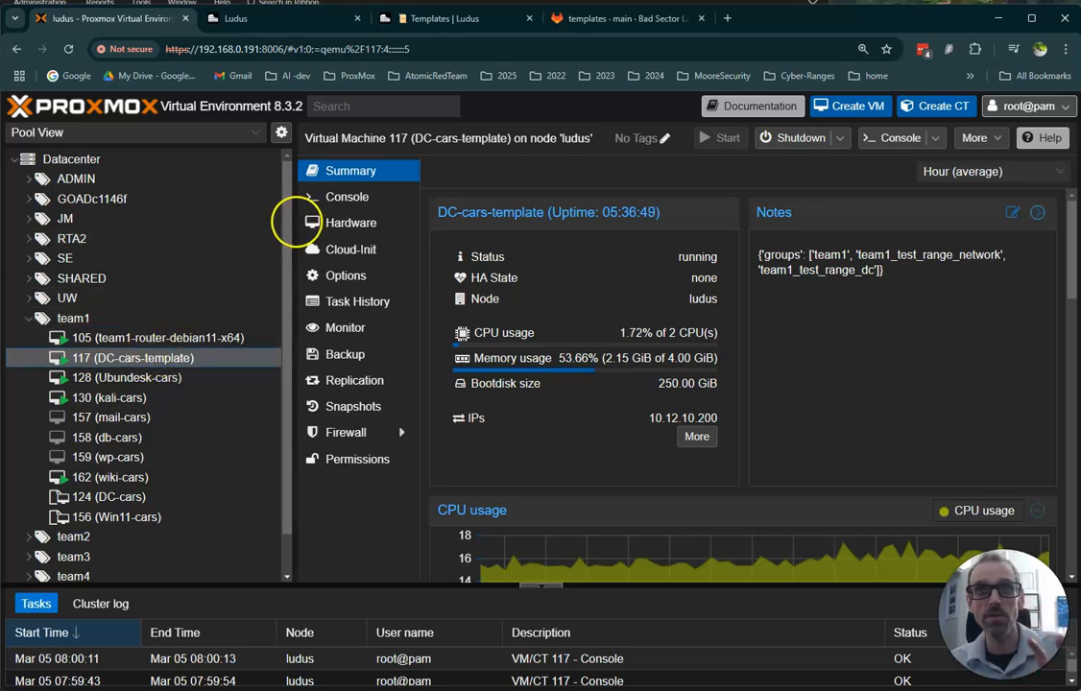
click(316, 197)
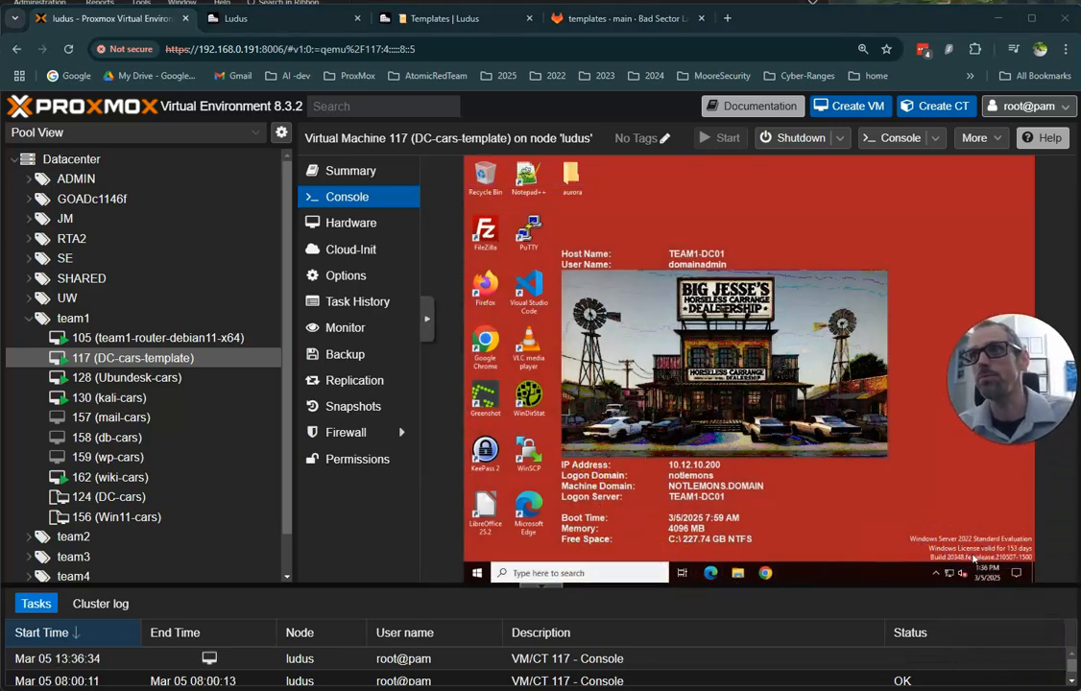
click(955, 578)
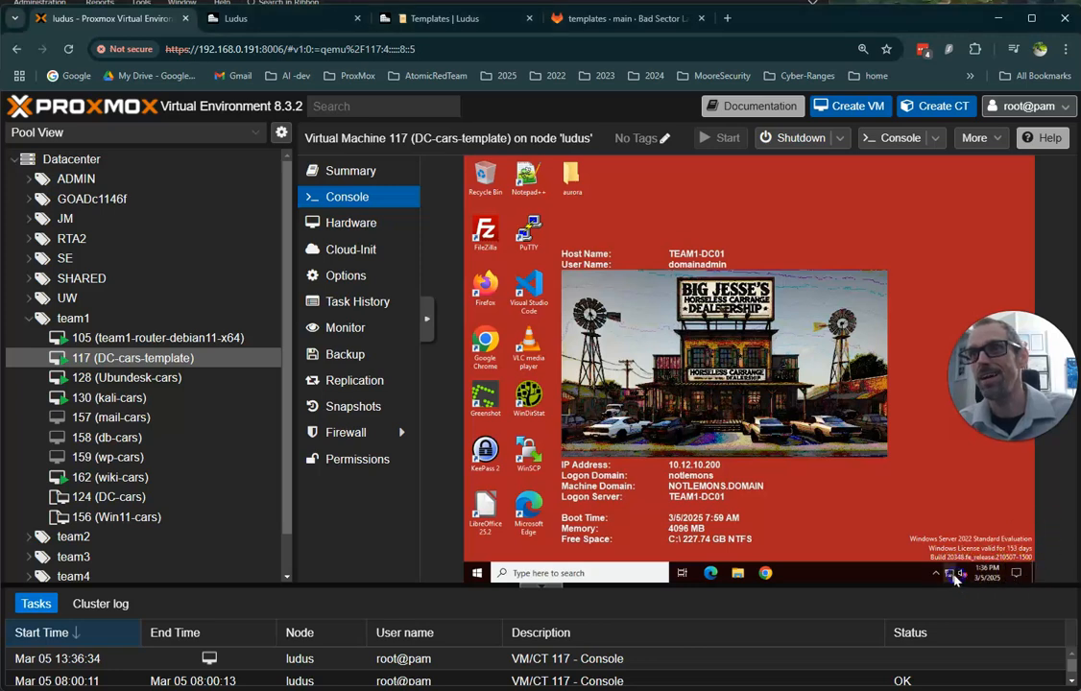
click(955, 578)
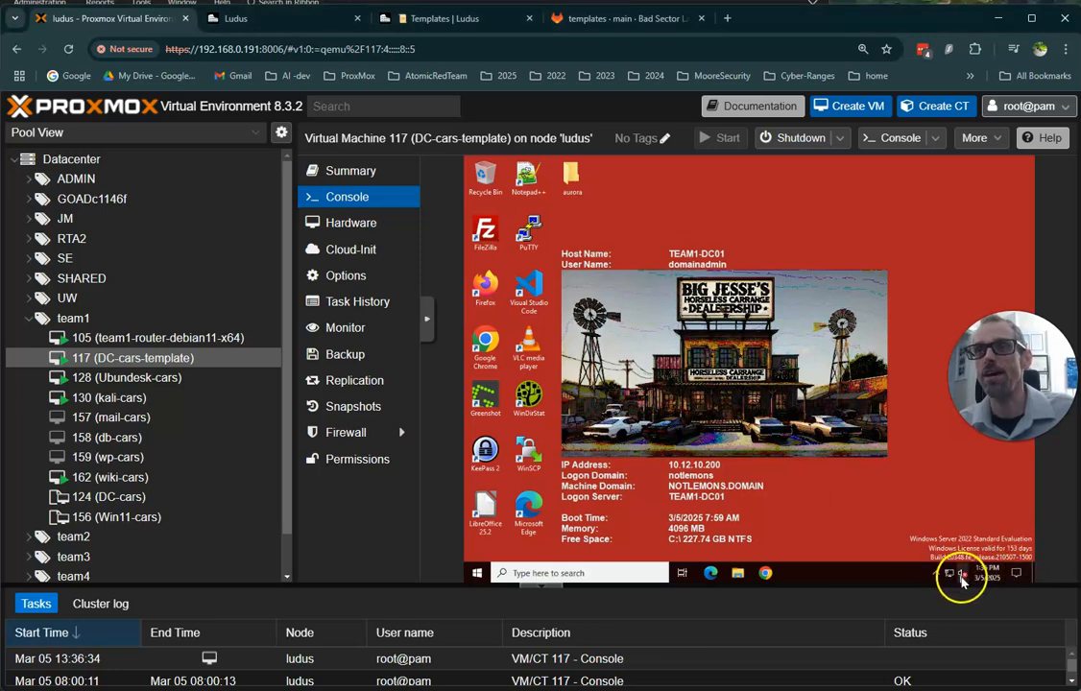
click(886, 501)
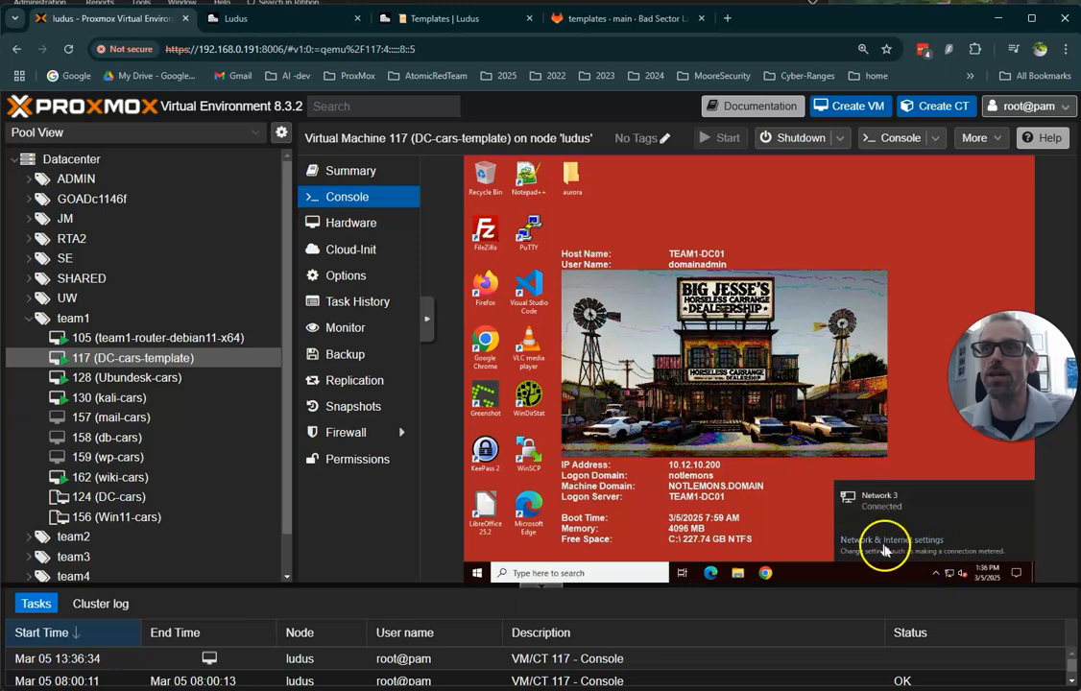
click(882, 547)
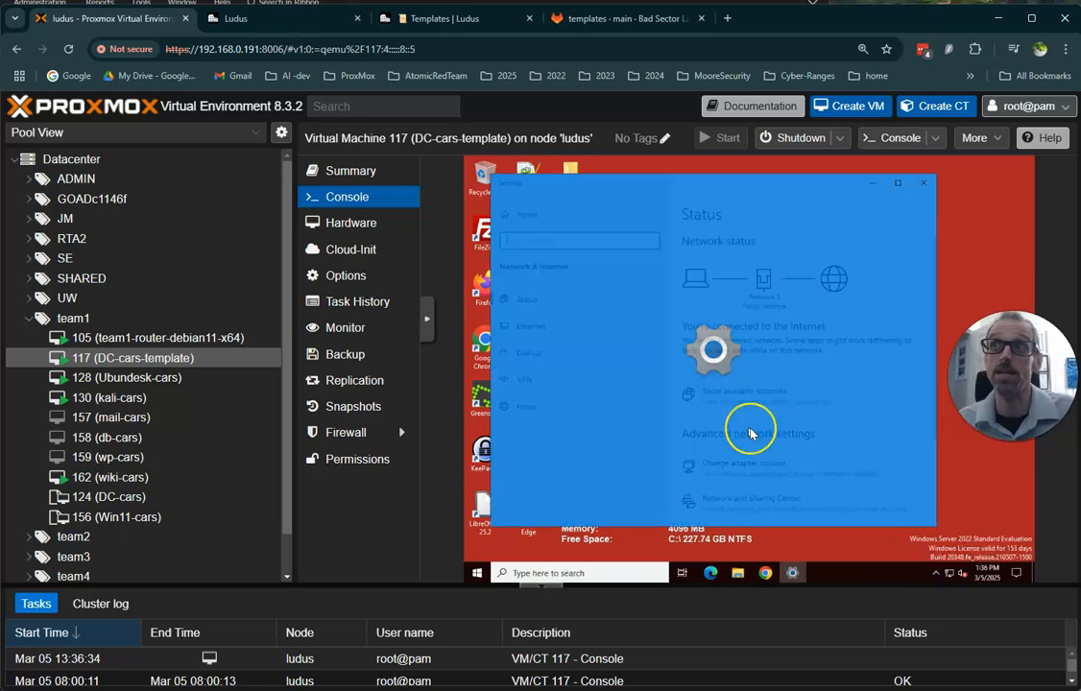
- Open the Internet Protocol Version 4 (TCP/IPv4) properties of the VM's Ethernet adapter and inspect the IP and DNS settings
drag(720, 183, 676, 421)
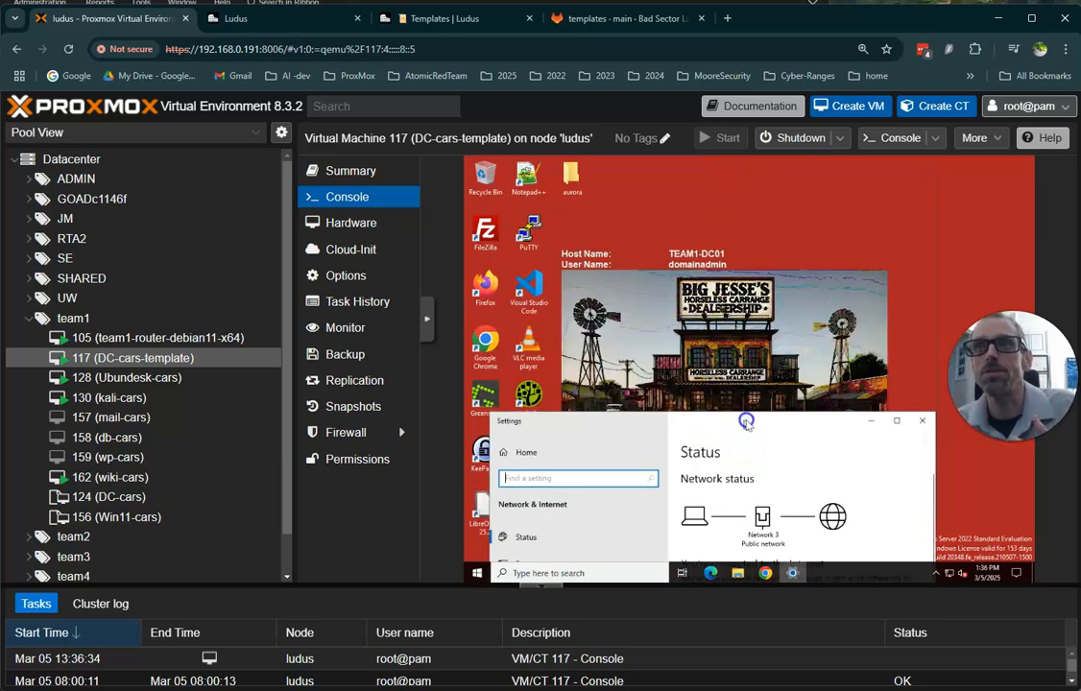
click(757, 254)
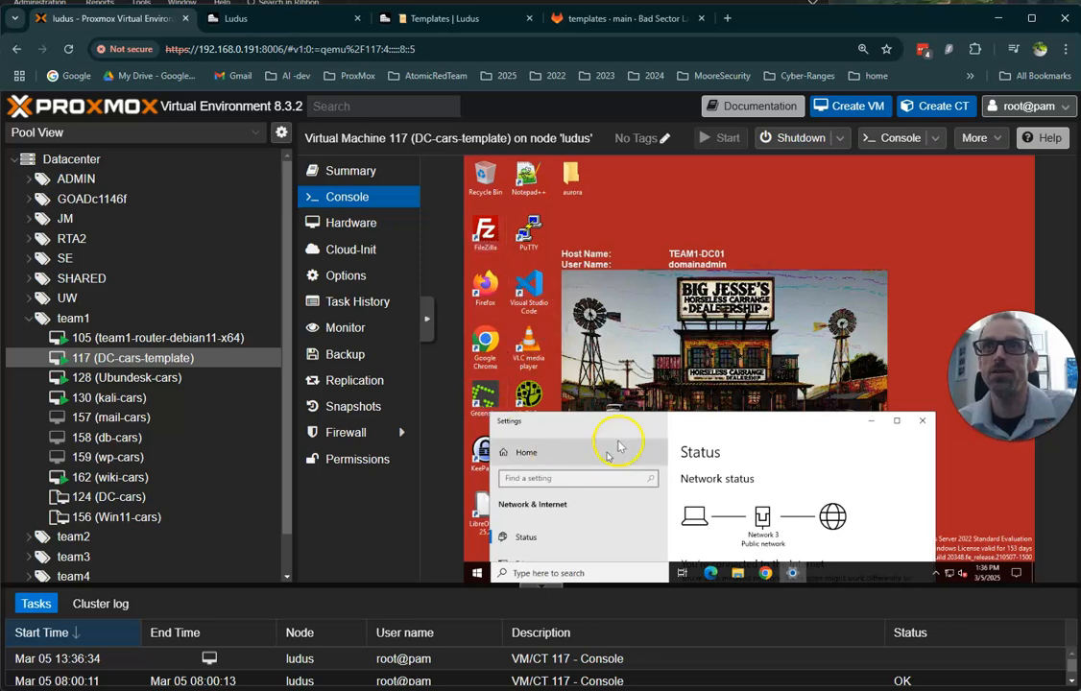
drag(734, 429, 739, 229)
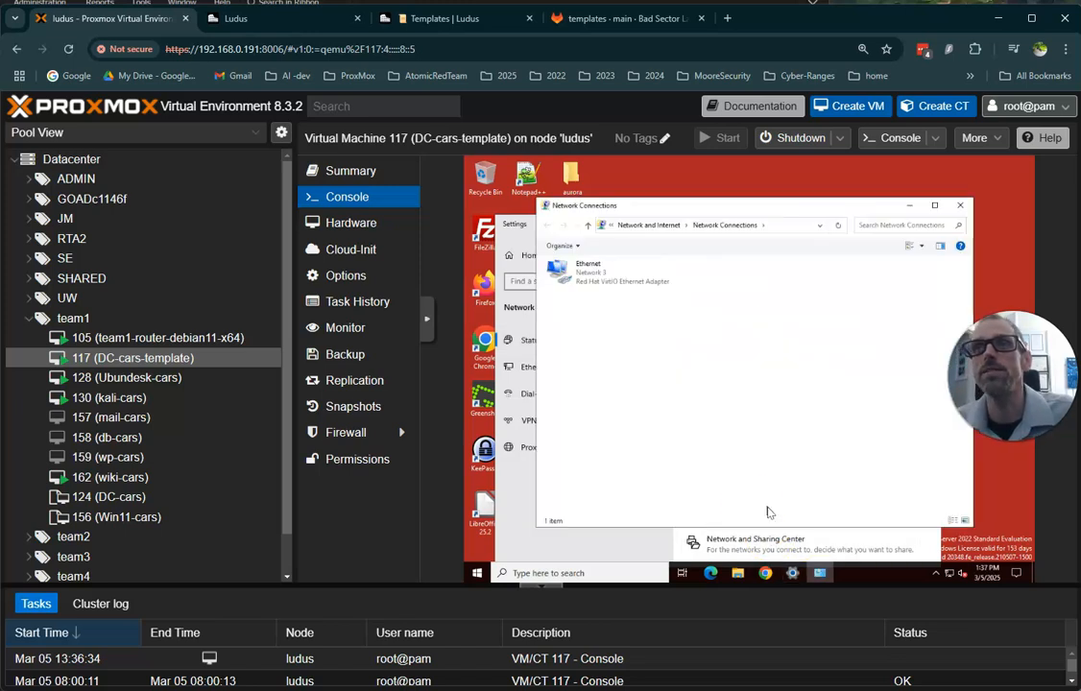
double_click(607, 281)
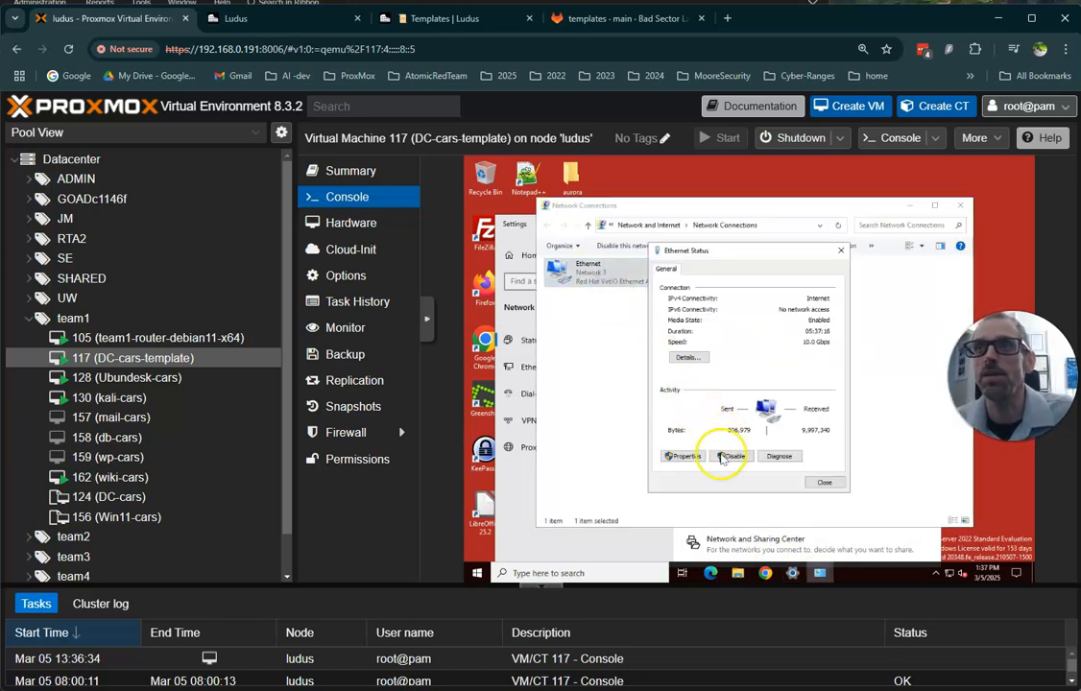
click(683, 456)
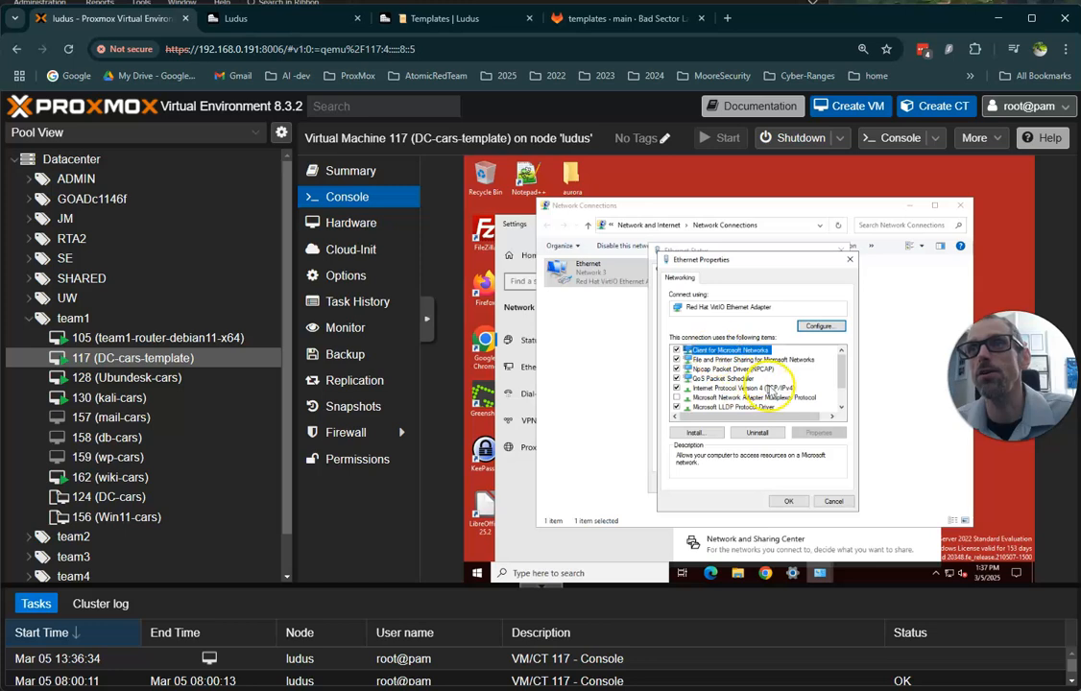
double_click(770, 389)
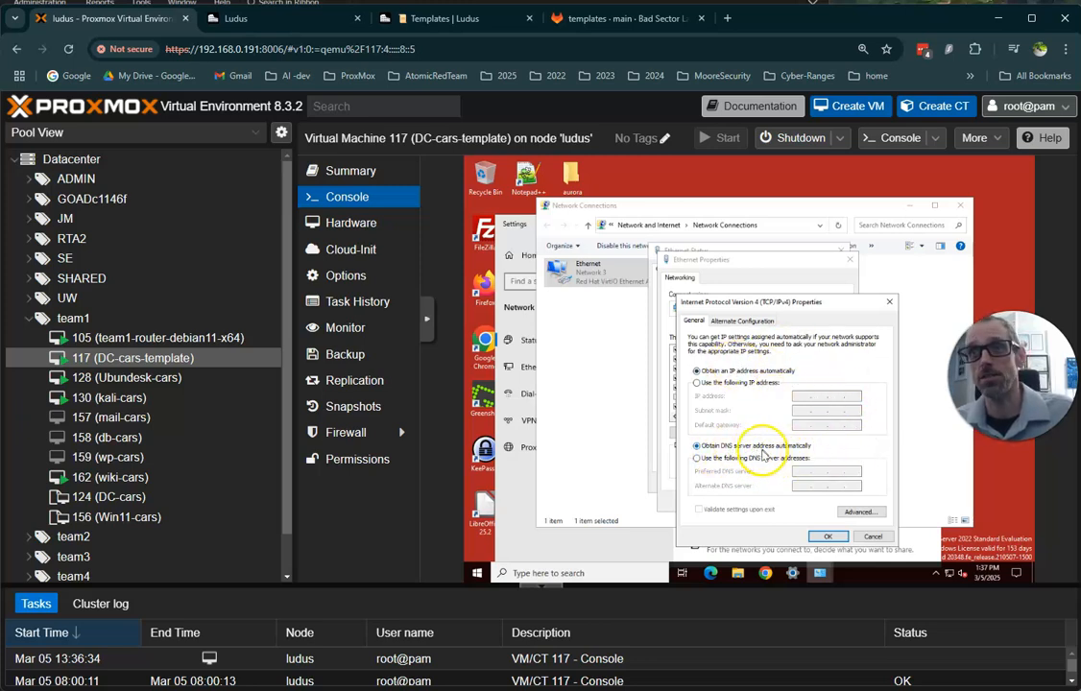
- Cancel the IPv4 properties, close the VM's network and settings windows, and return to the Ludus Templates documentation
click(873, 536)
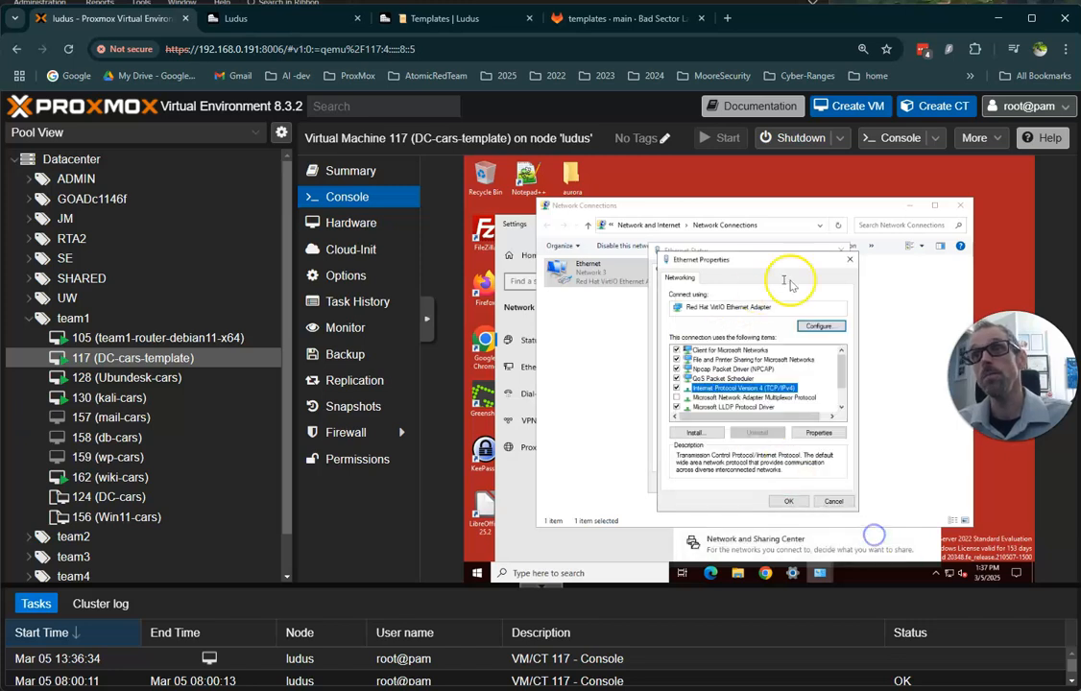
click(849, 259)
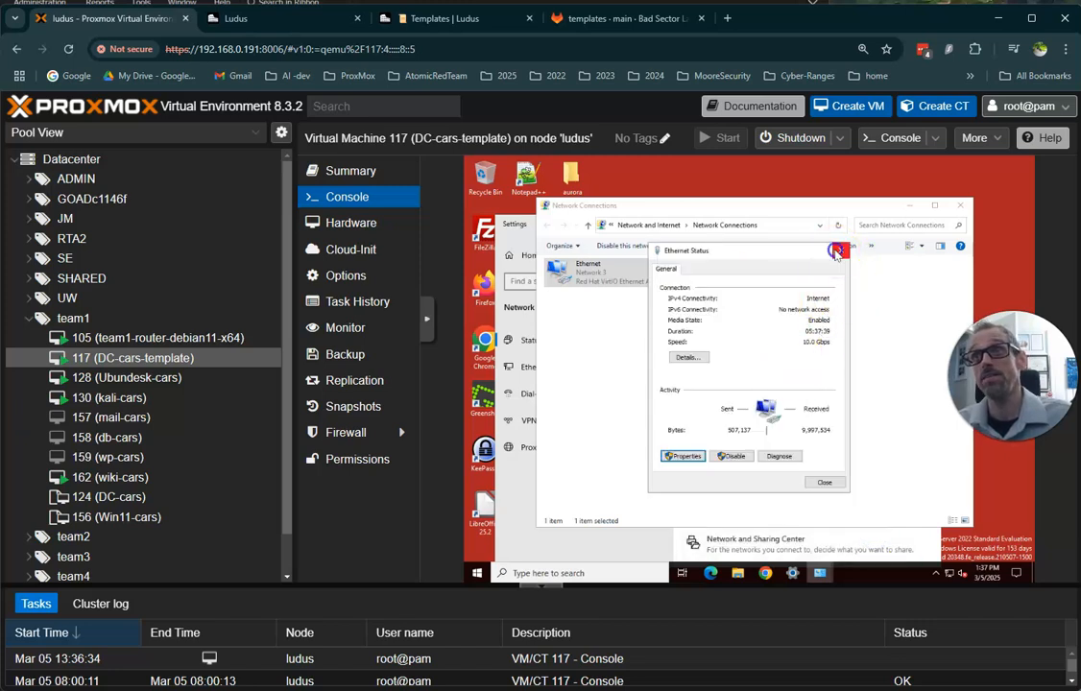
click(838, 252)
click(960, 205)
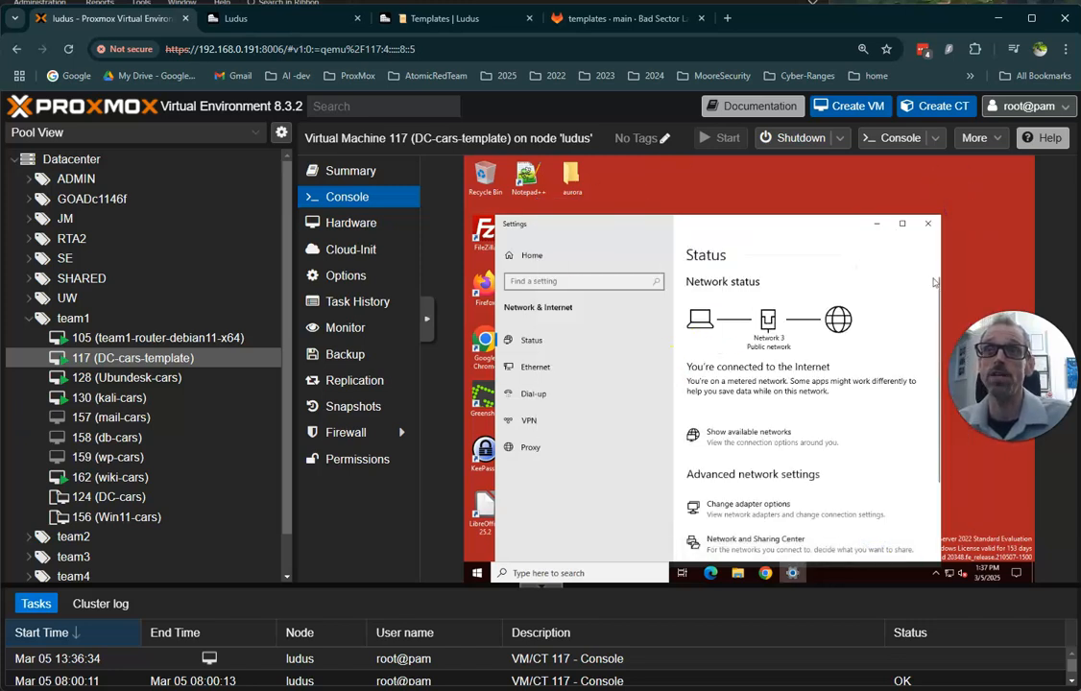
click(927, 224)
click(447, 19)
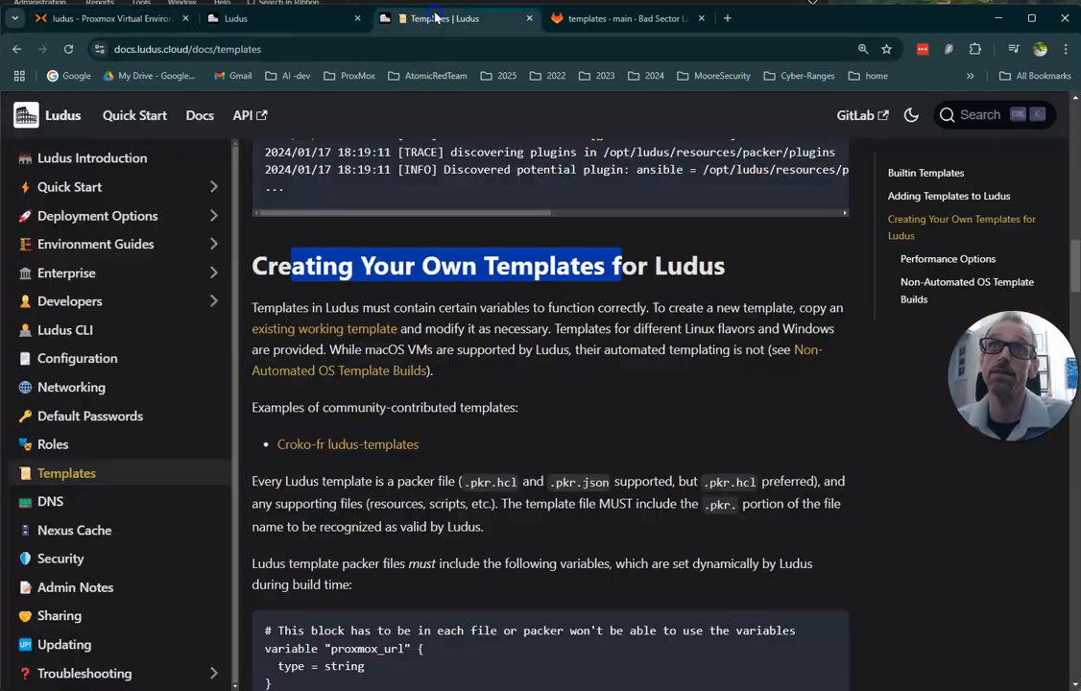
- Find "DHCP" on the Ludus Templates page and review the Windows and Linux/macOS requirements for non-automated OS template builds
key(ctrl+f)
text(DHCP)
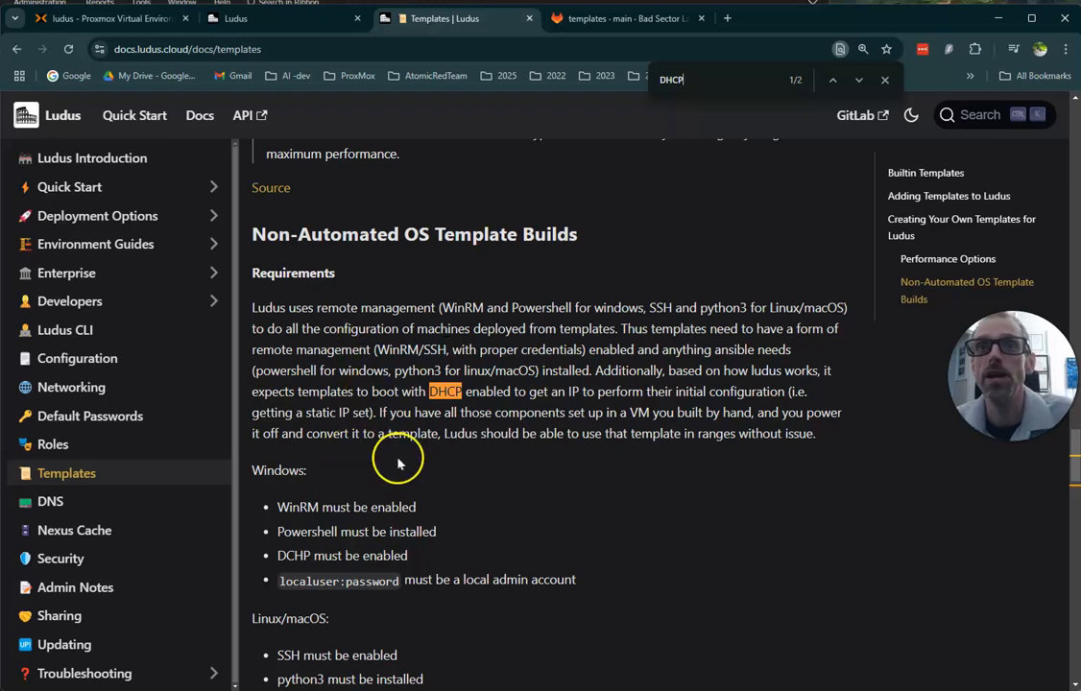
drag(288, 471, 336, 532)
drag(277, 556, 412, 559)
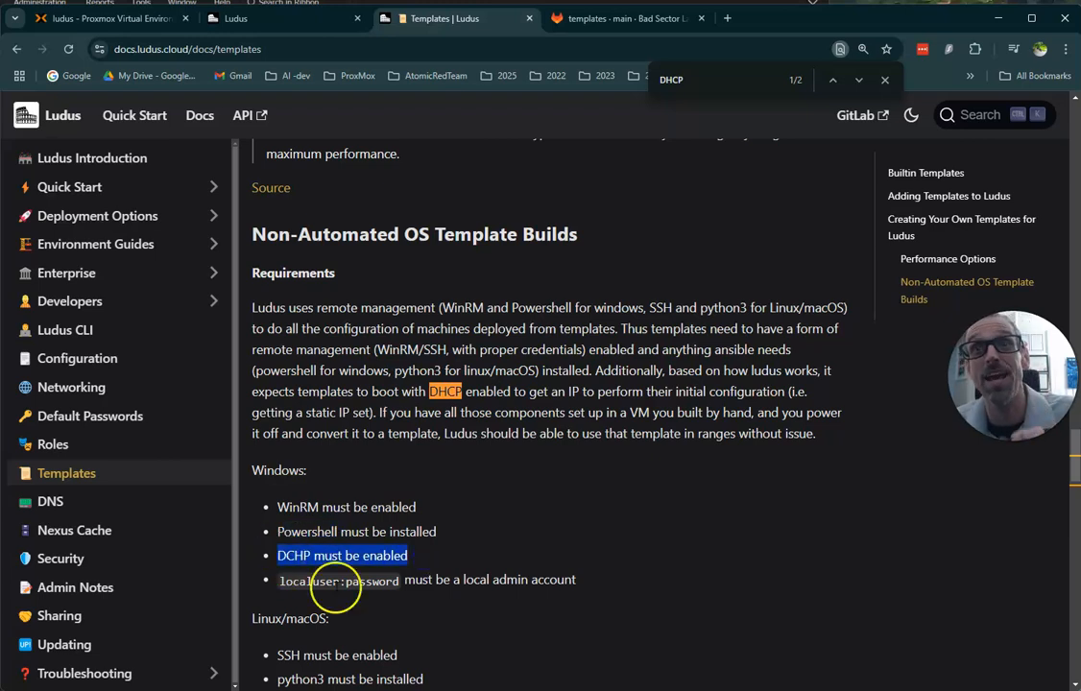
drag(274, 580, 339, 582)
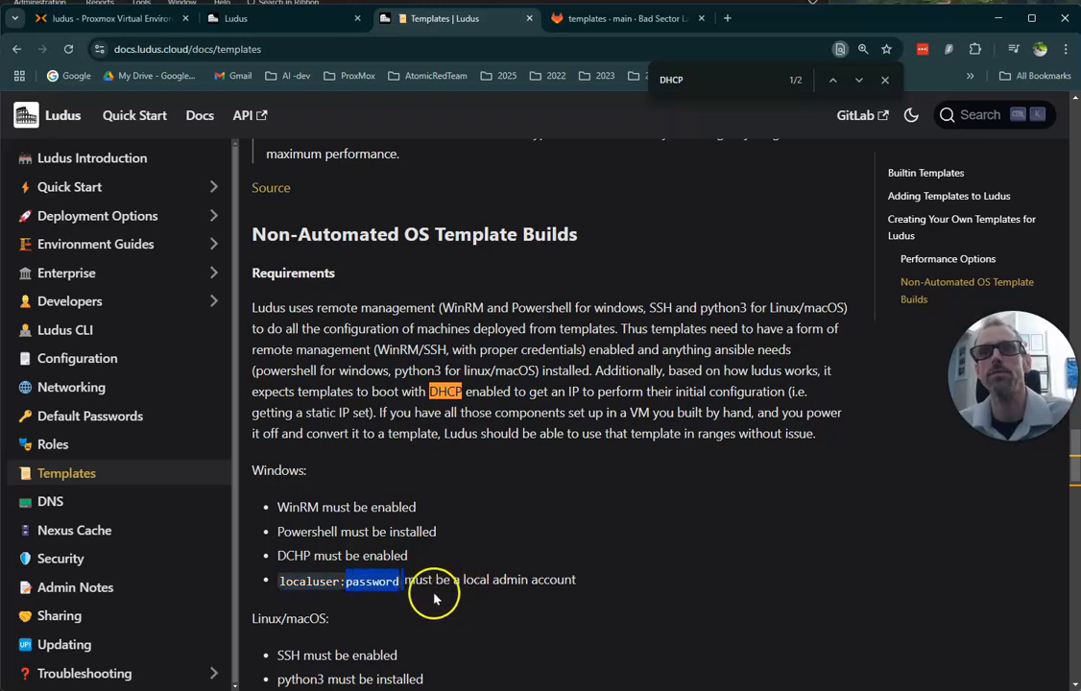
scroll(347, 570, down, 1)
drag(346, 570, 311, 547)
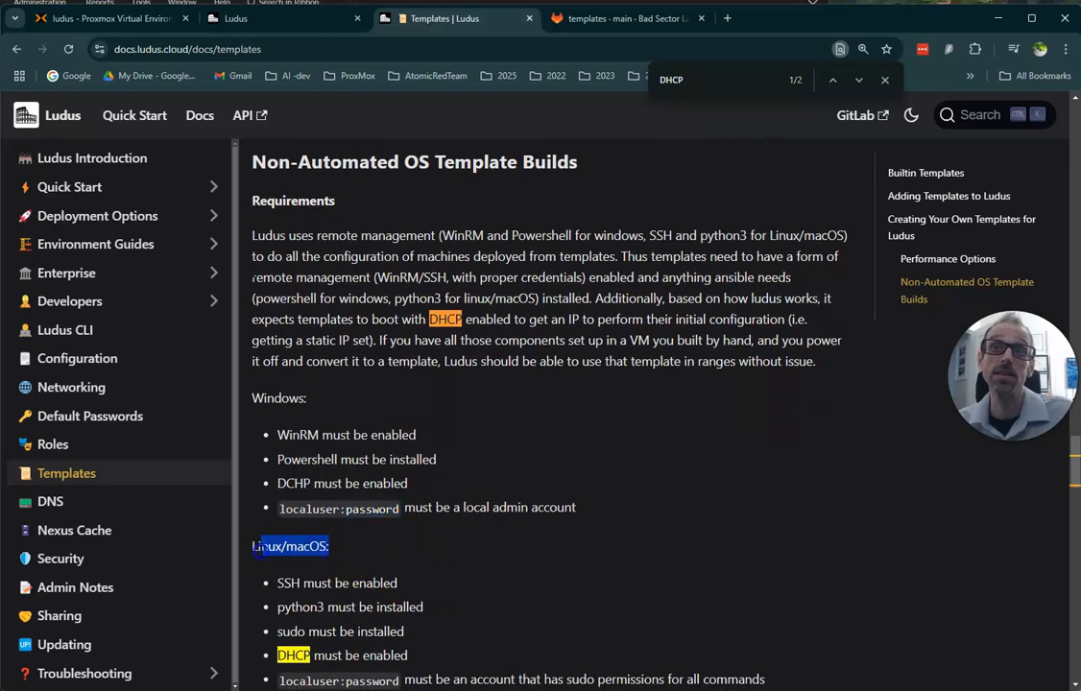
scroll(342, 496, down, 1)
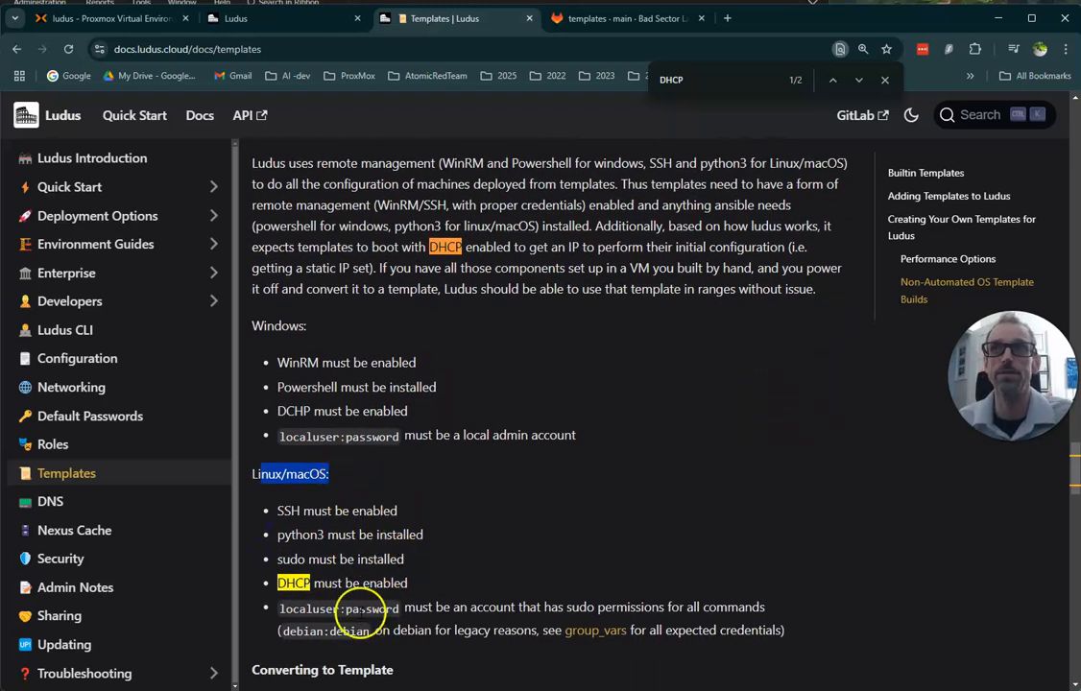
scroll(471, 607, up, 5)
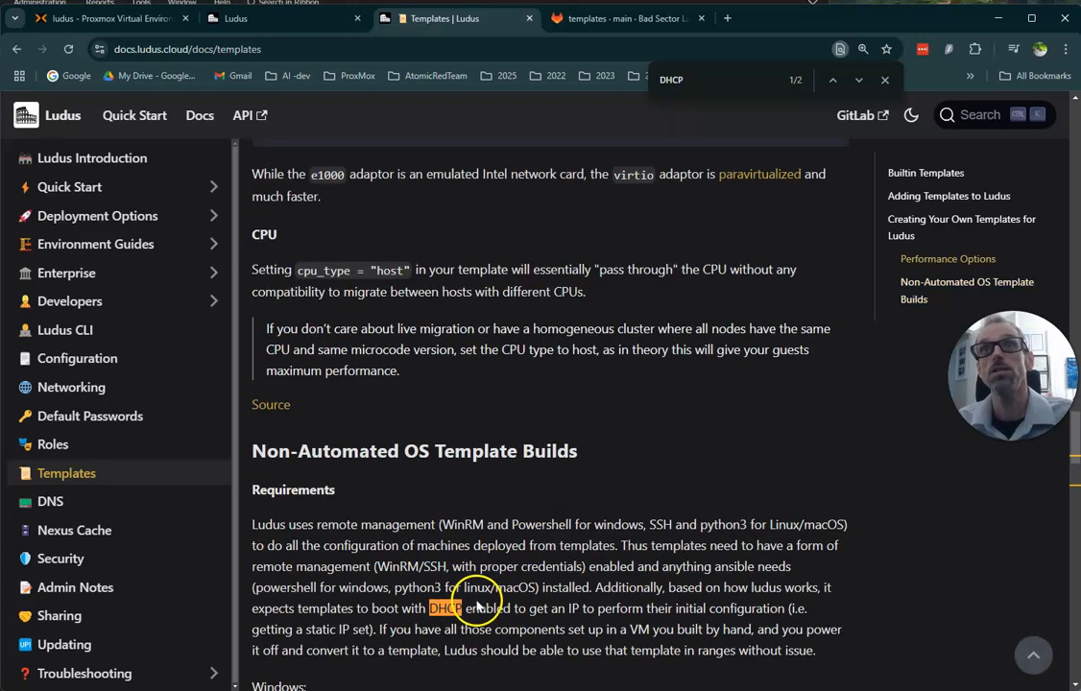
- Switch to Proxmox and try to convert the running VM 117 (DC-cars-template) to a template
click(116, 21)
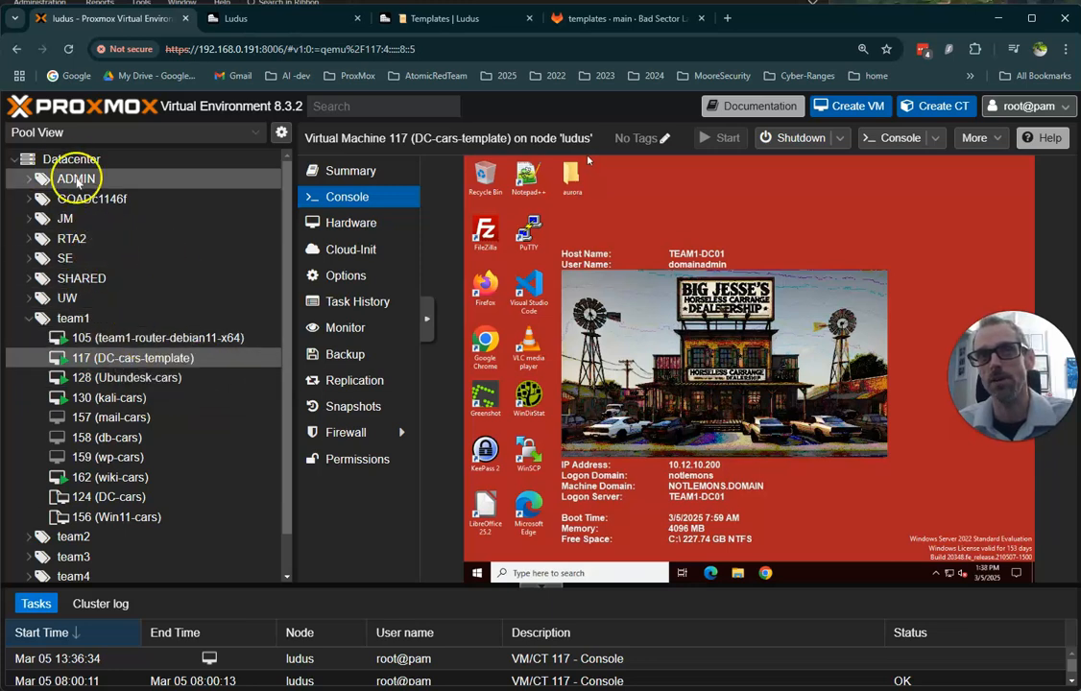
right_click(175, 358)
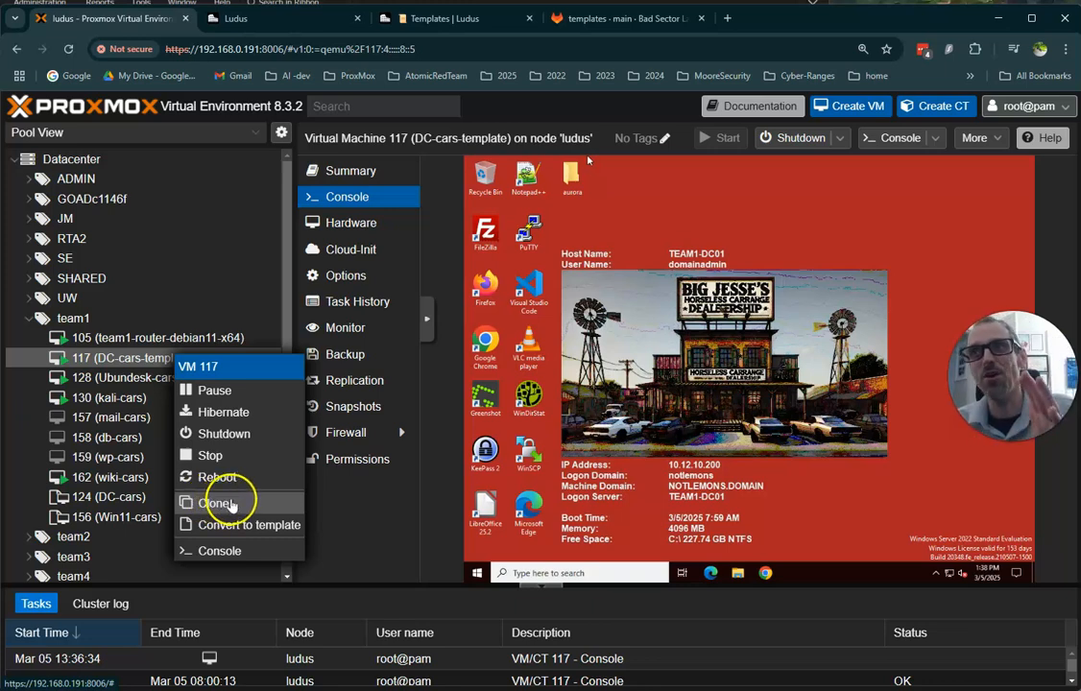
click(154, 359)
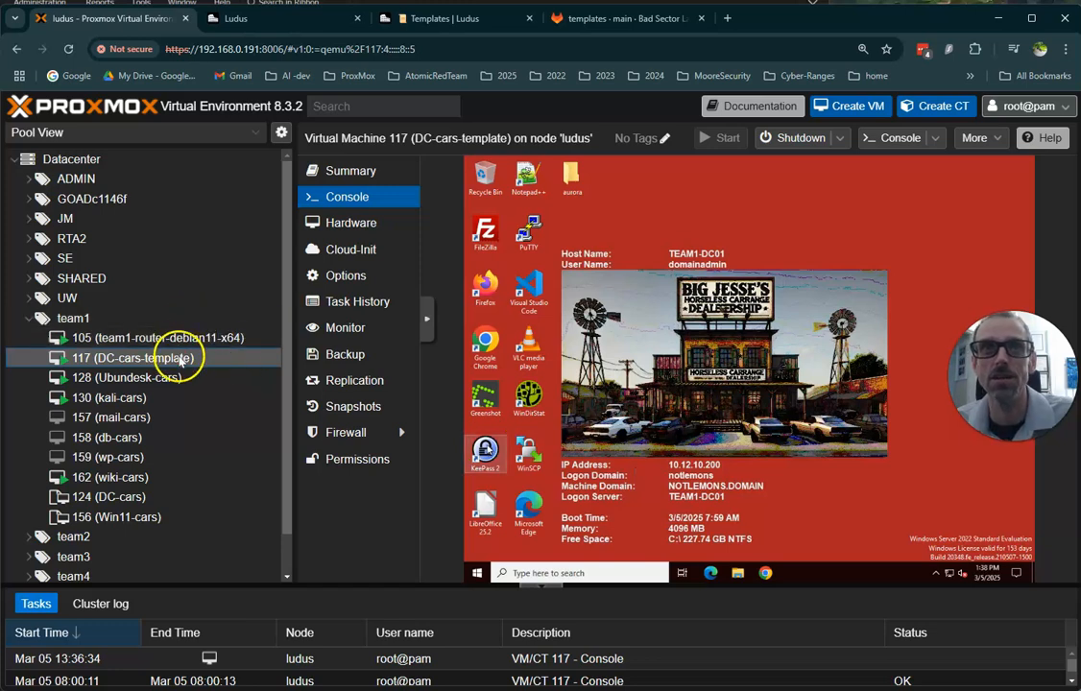
right_click(176, 358)
click(251, 527)
click(503, 430)
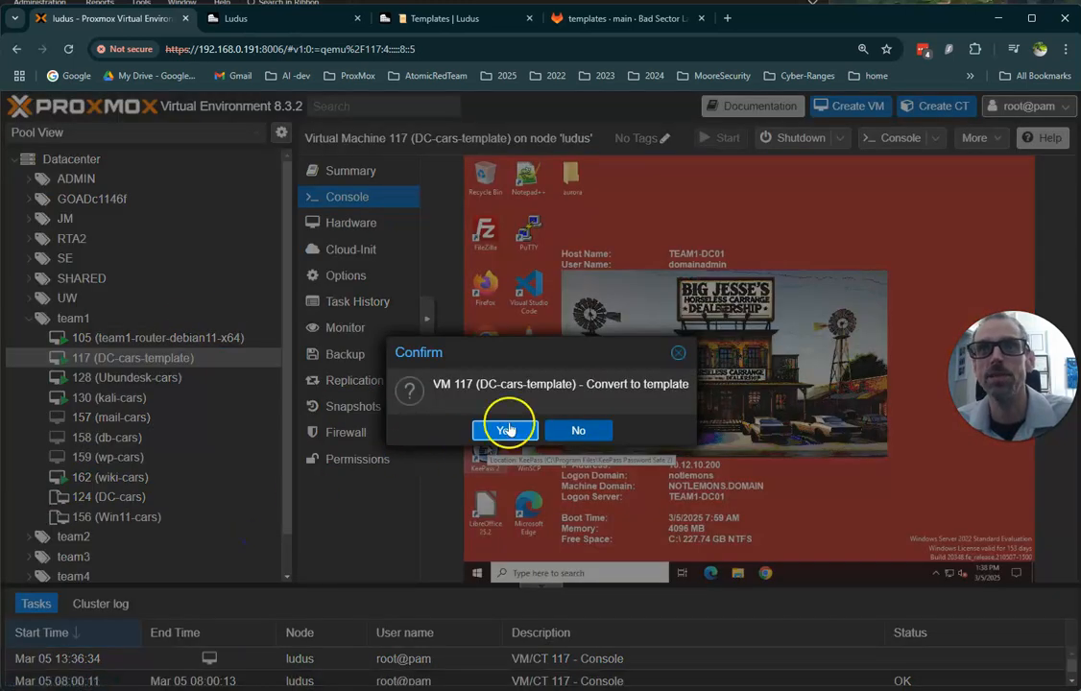
click(525, 431)
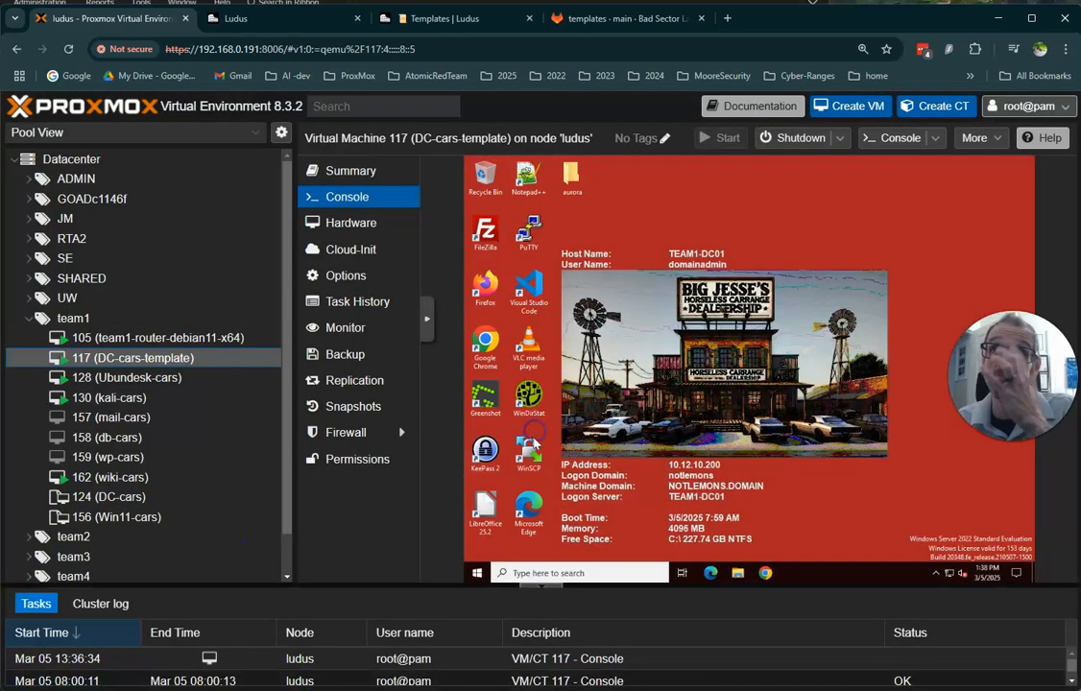
- Shut down VM 117 (DC-cars-template) and confirm the shutdown
click(790, 140)
click(501, 429)
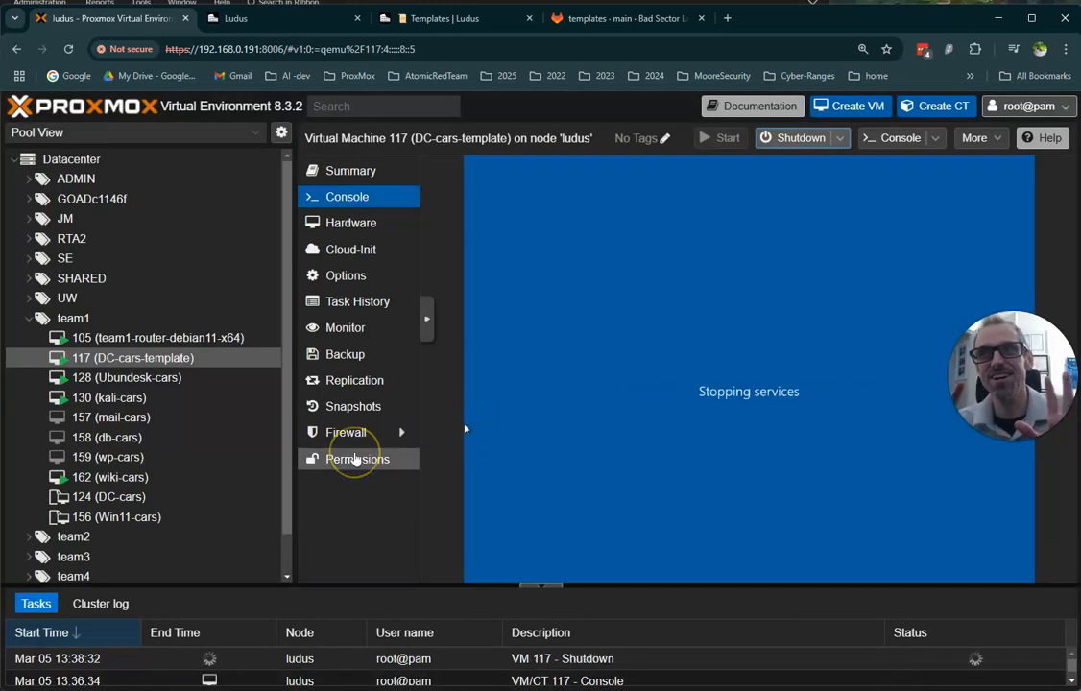
click(336, 438)
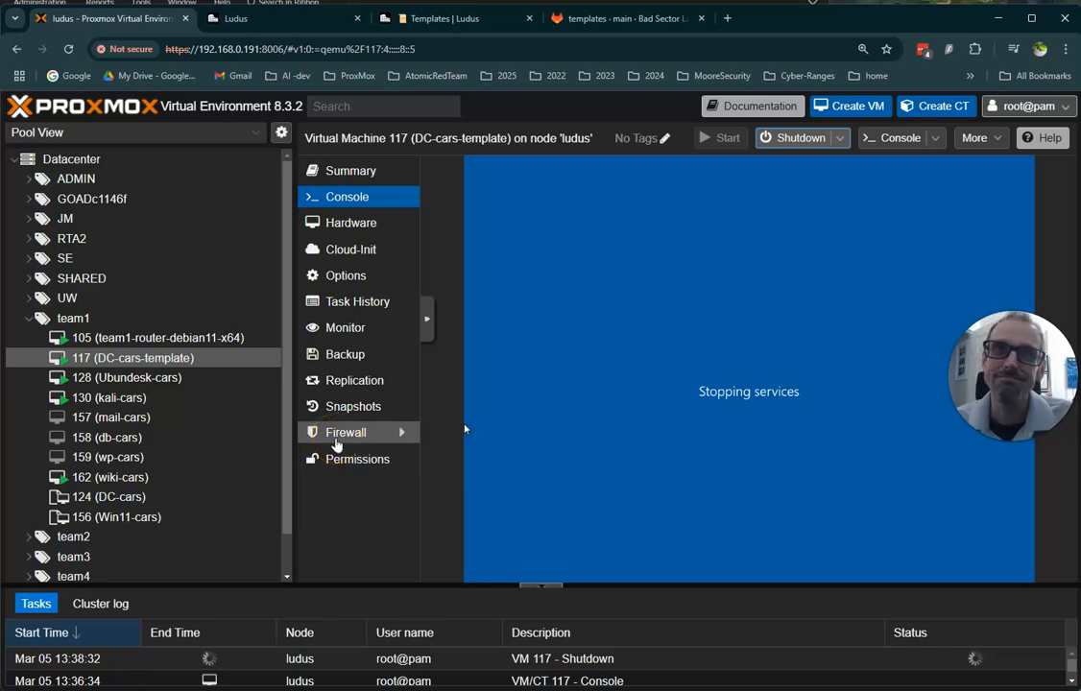
- Check the run status of VM 117 alongside the other virtual machines in the team1 pool
click(192, 379)
click(165, 340)
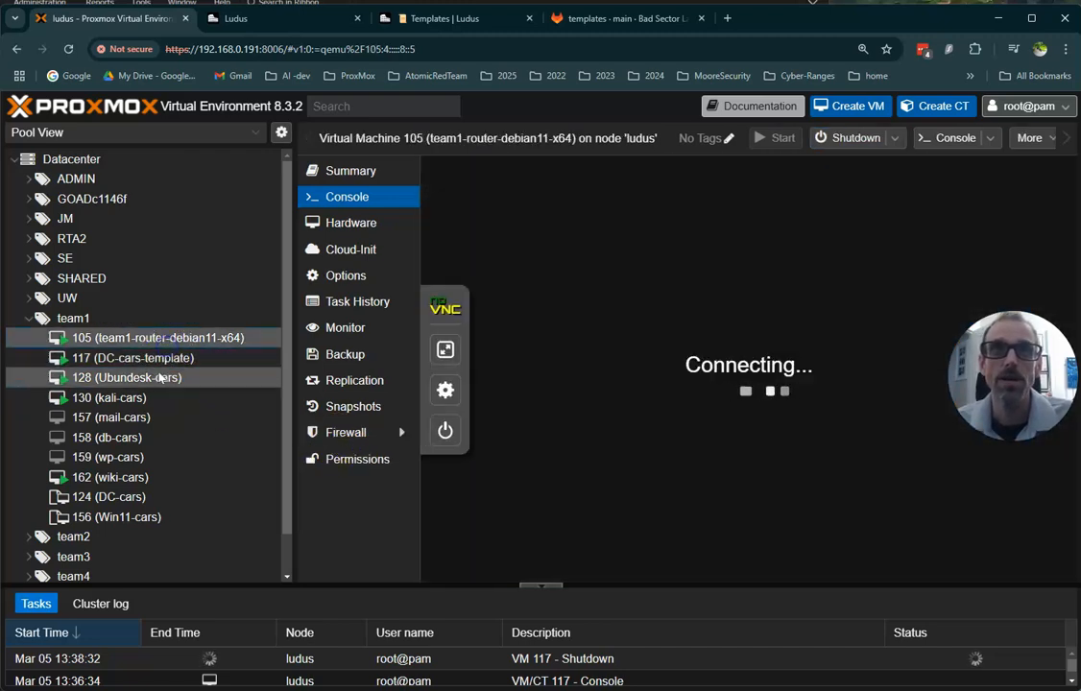
click(160, 376)
click(151, 359)
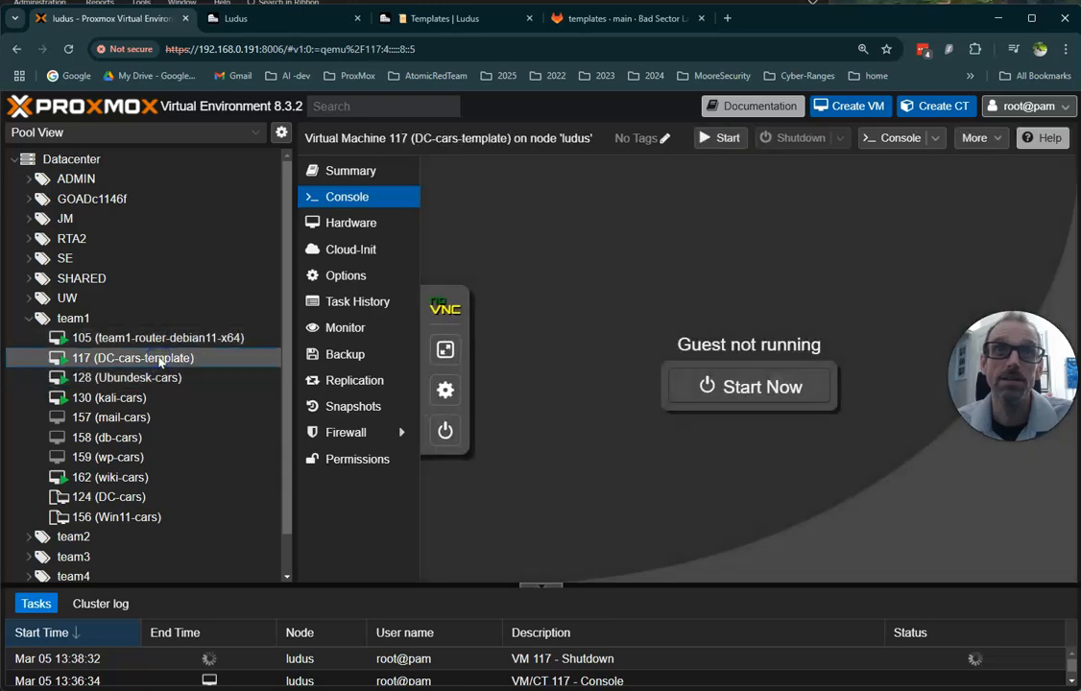
click(153, 440)
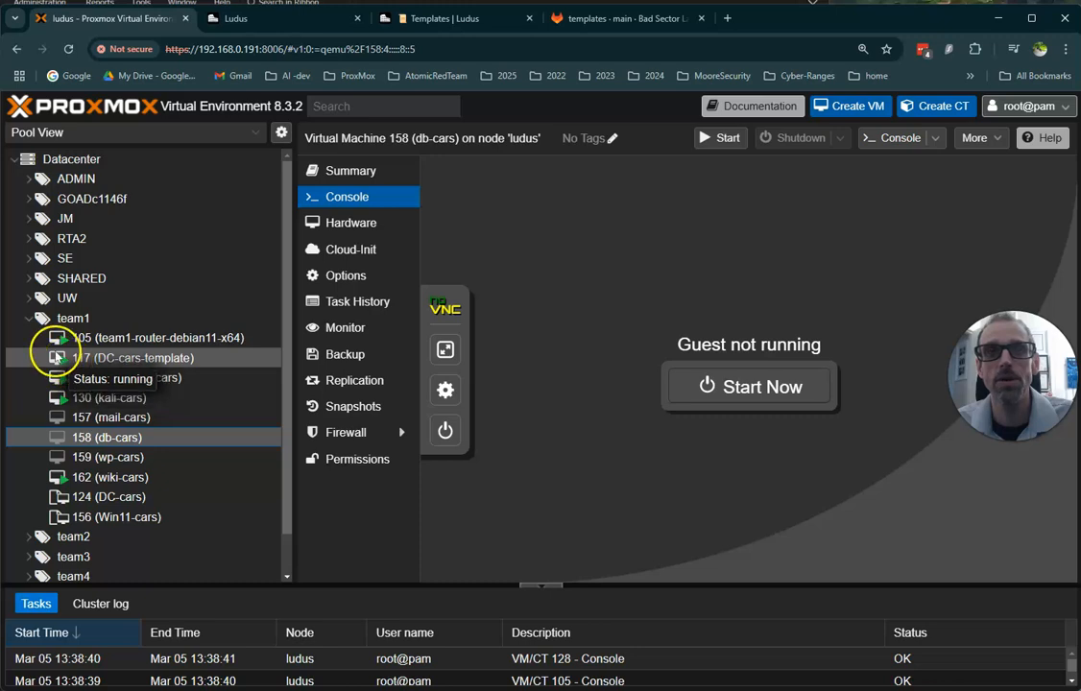
click(113, 361)
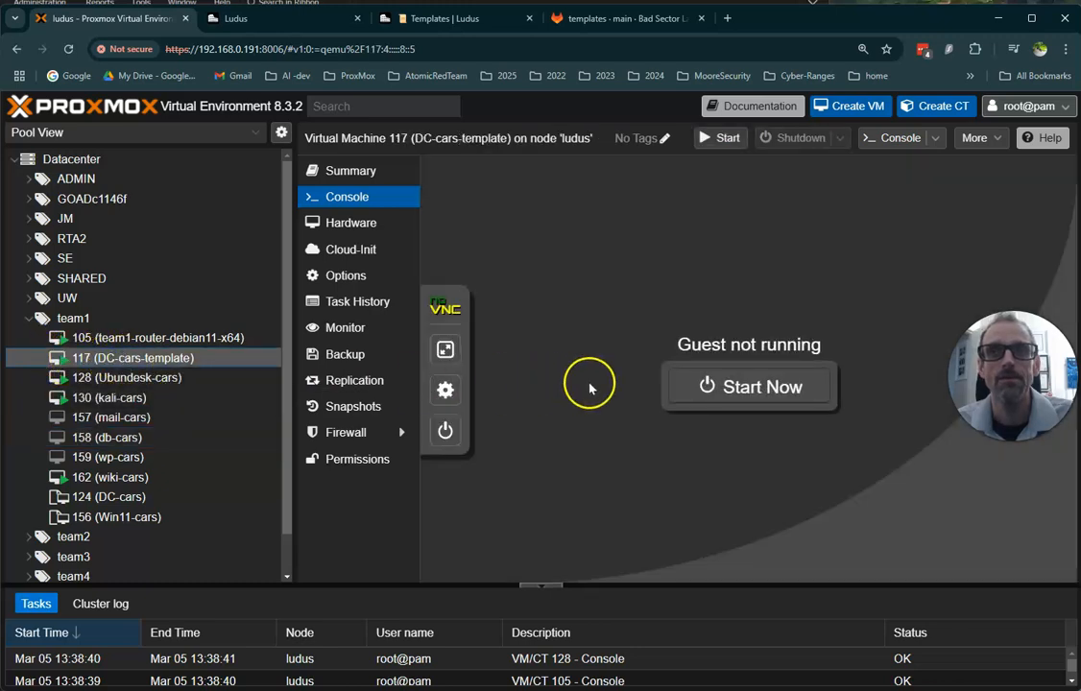
click(96, 338)
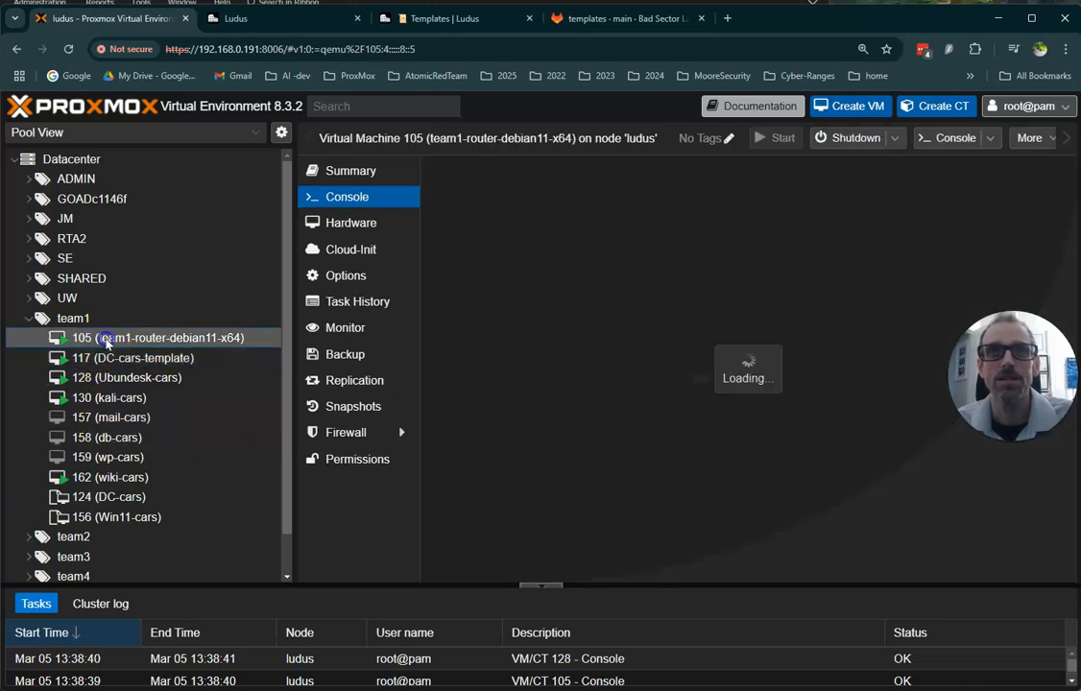
- Convert the stopped VM 117 (DC-cars-template) to a template and confirm the conversion
click(140, 366)
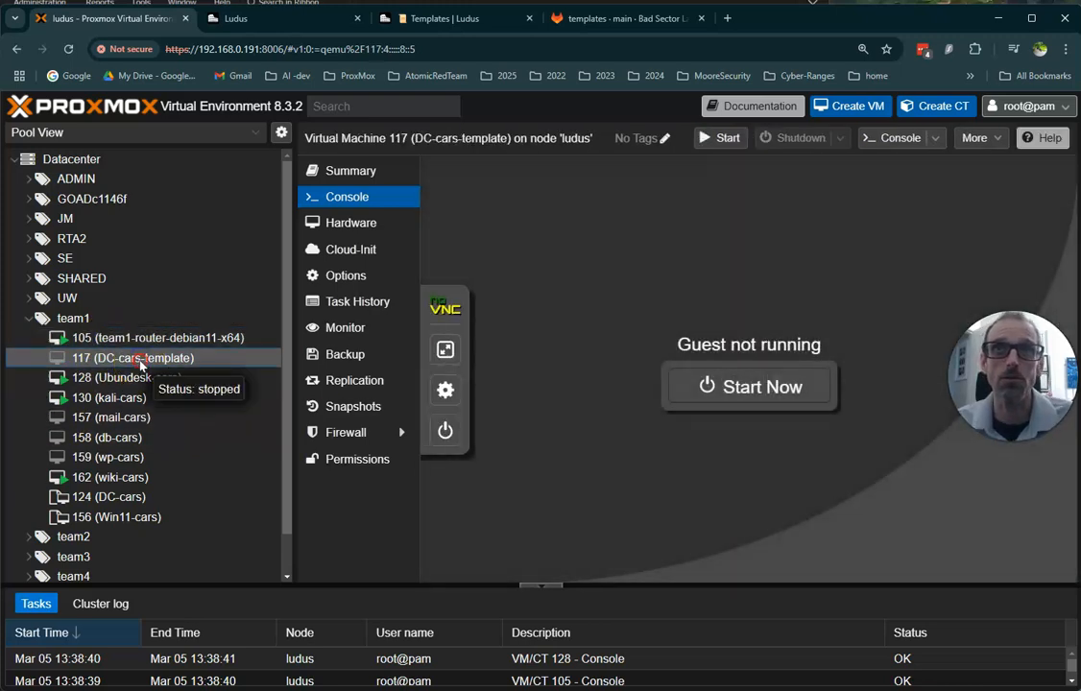
right_click(141, 365)
click(205, 509)
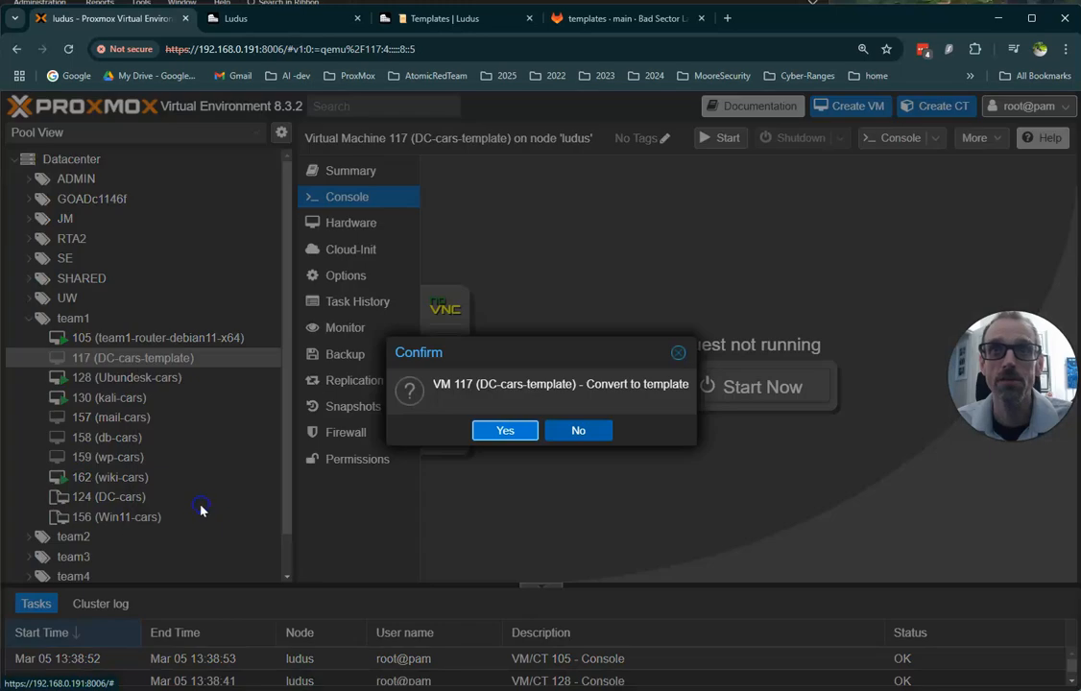
click(499, 431)
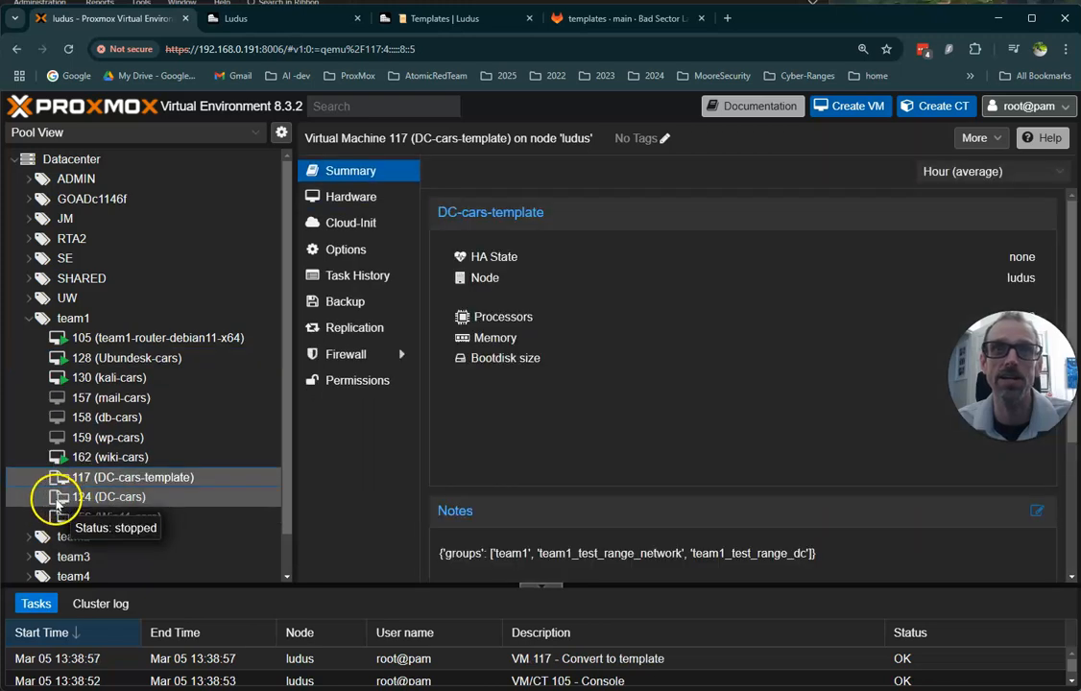
- Start cloning template 117 with the mode set to Full Clone and the name fullClone-DC
right_click(199, 482)
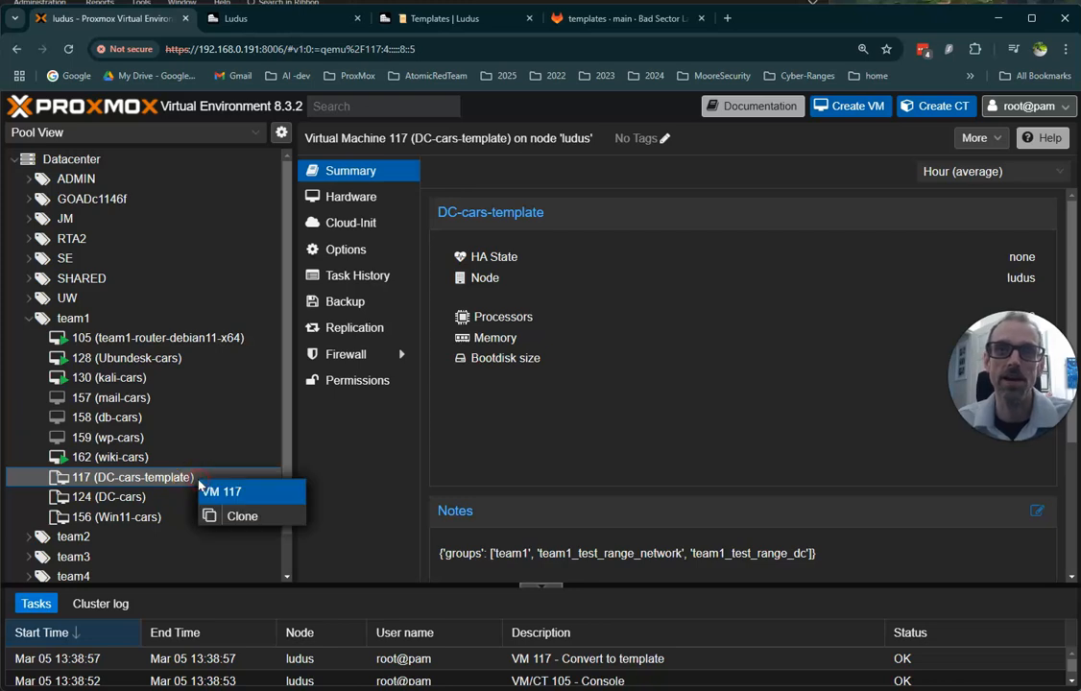
click(241, 517)
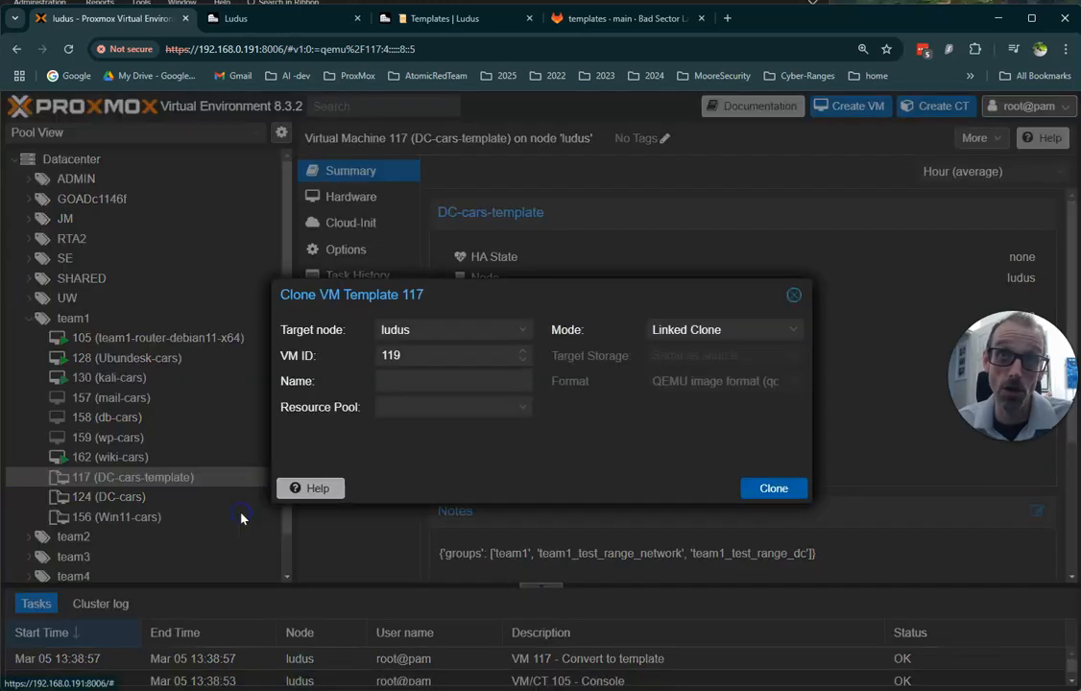
click(618, 333)
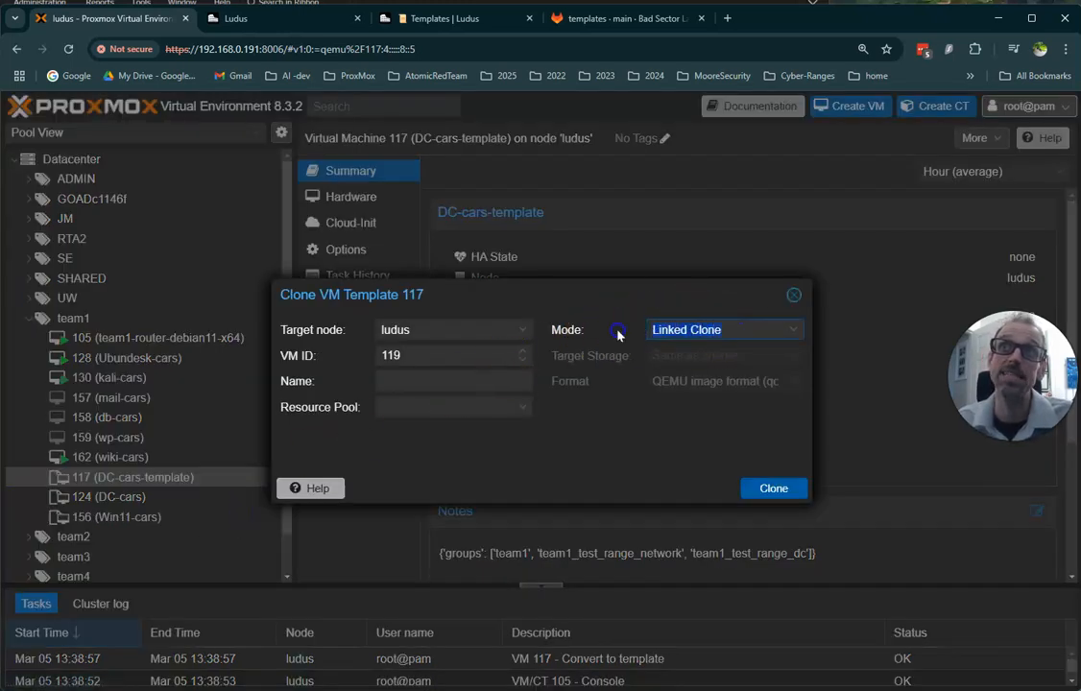
click(756, 336)
click(682, 350)
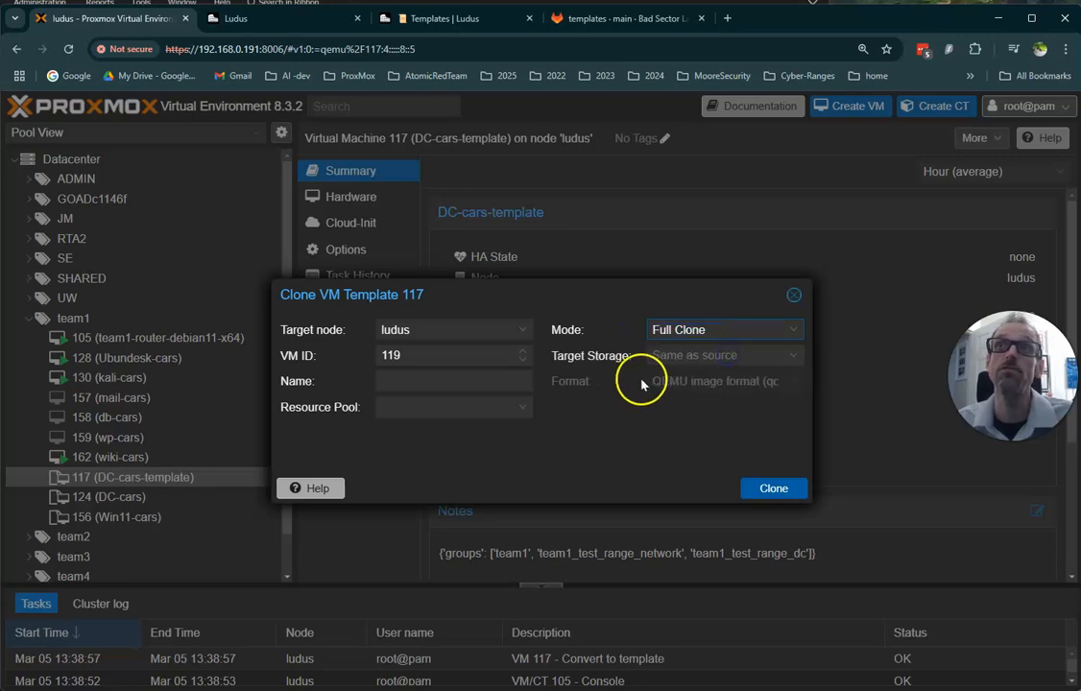
click(434, 384)
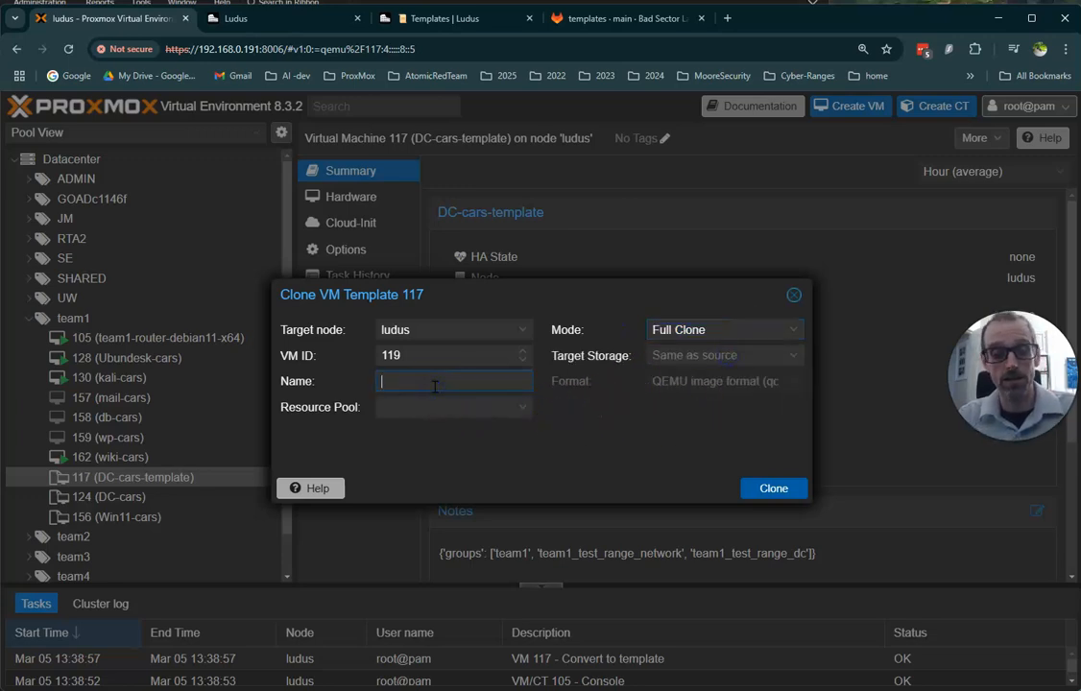
text(fullClone-DC)
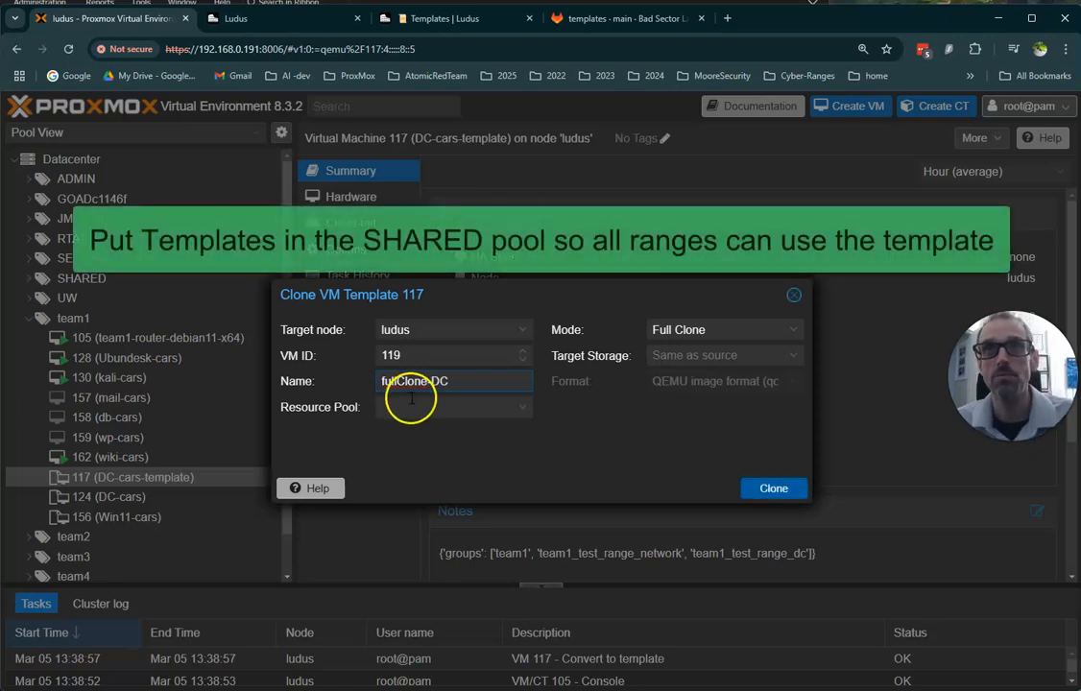
- Set the clone's resource pool to team1 and target storage to local, and close the clone dialog without cloning
click(413, 407)
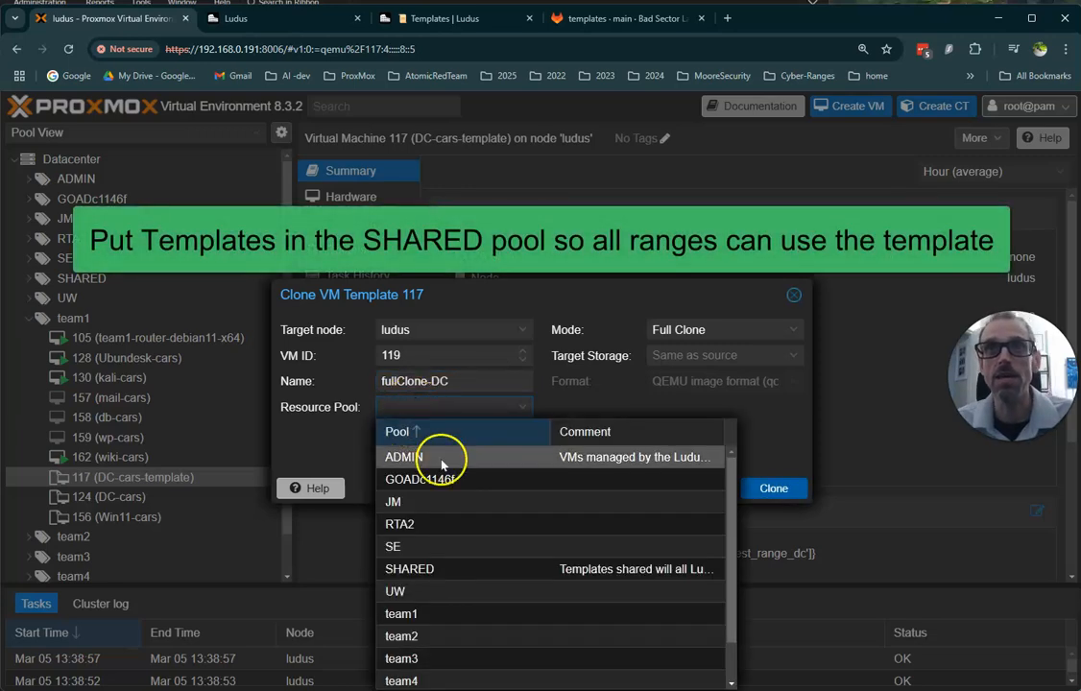
click(437, 614)
click(693, 349)
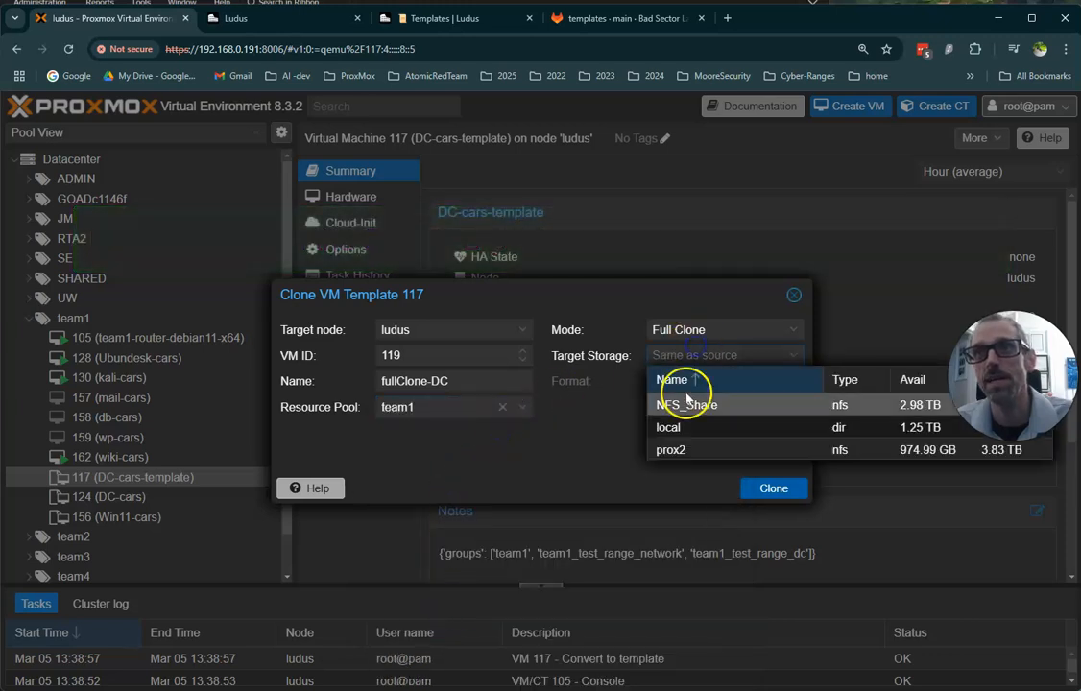
click(670, 427)
click(766, 487)
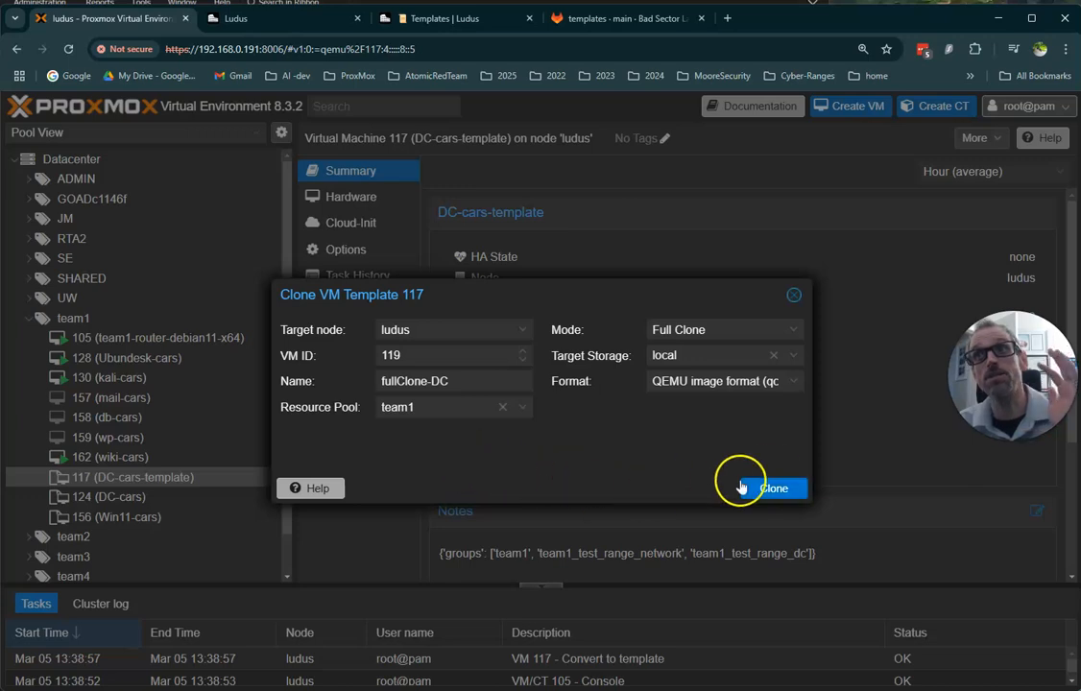
click(794, 296)
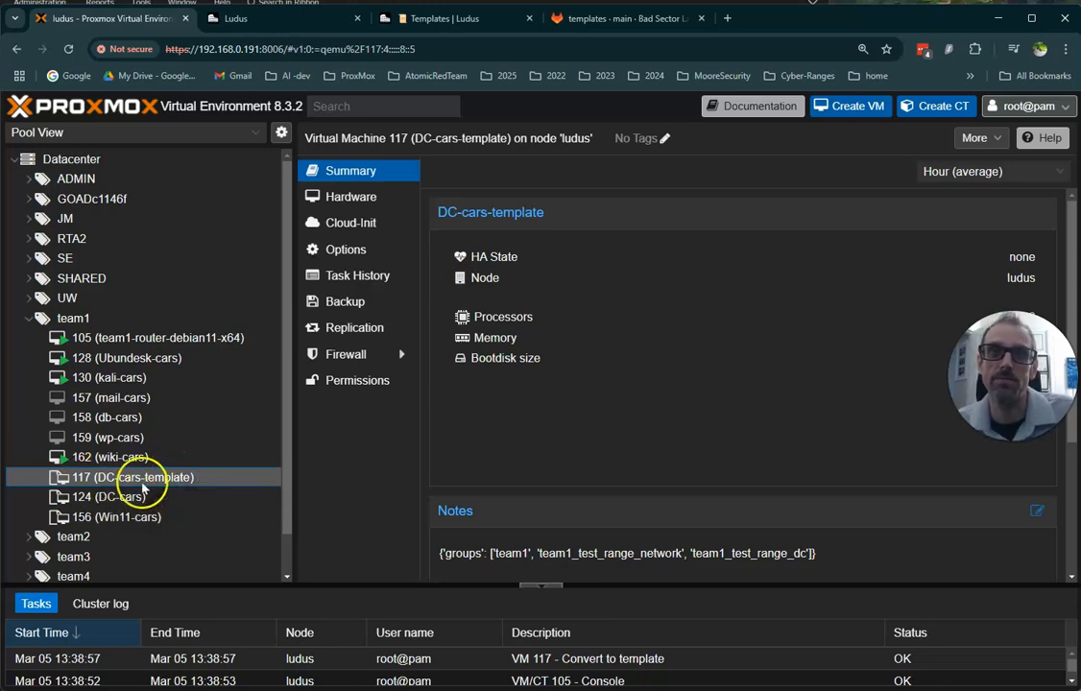
- Switch to the Ludus server terminal, run "ludus templates list" and examine the custom DC-cars entry
key(alt+Tab)
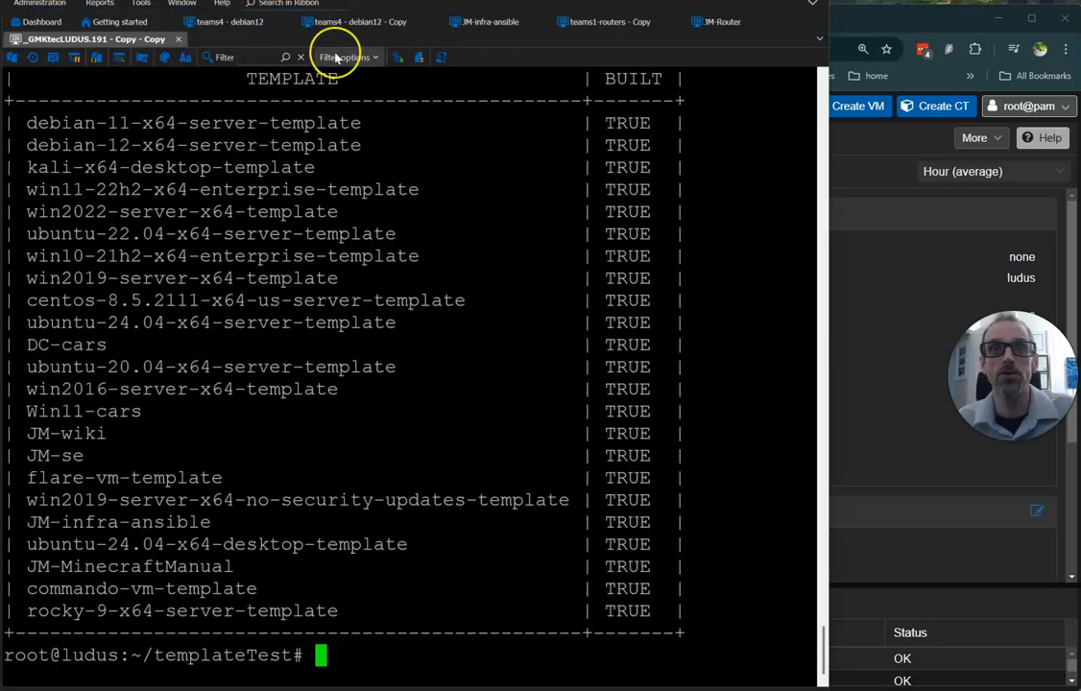
text(ludus t)
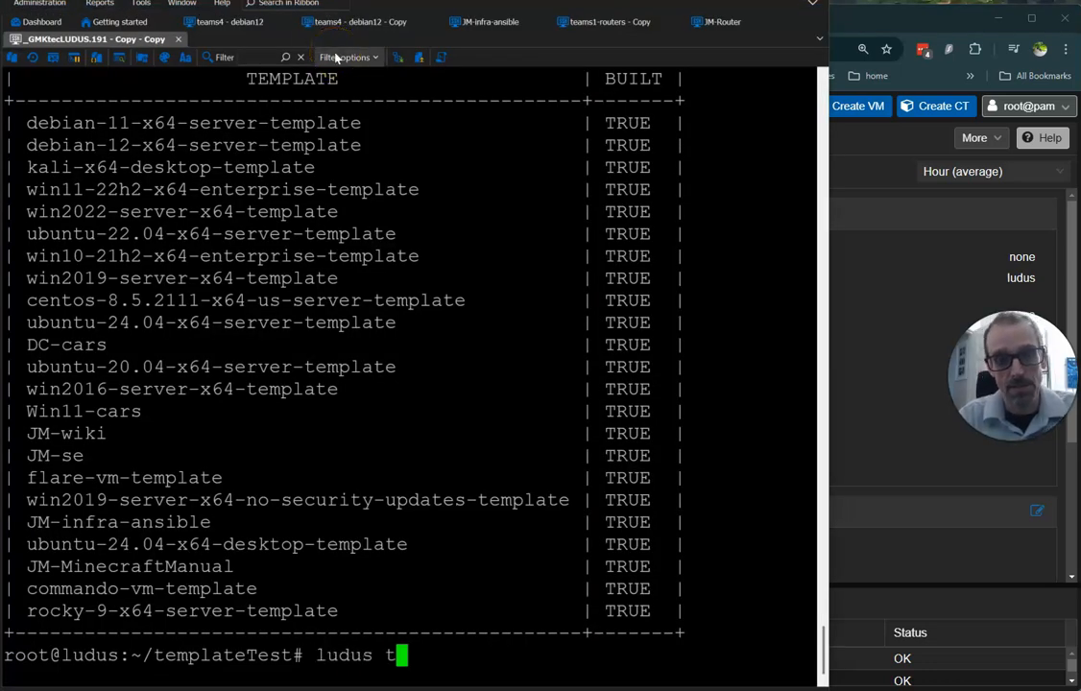
text(emplates list)
key(Return)
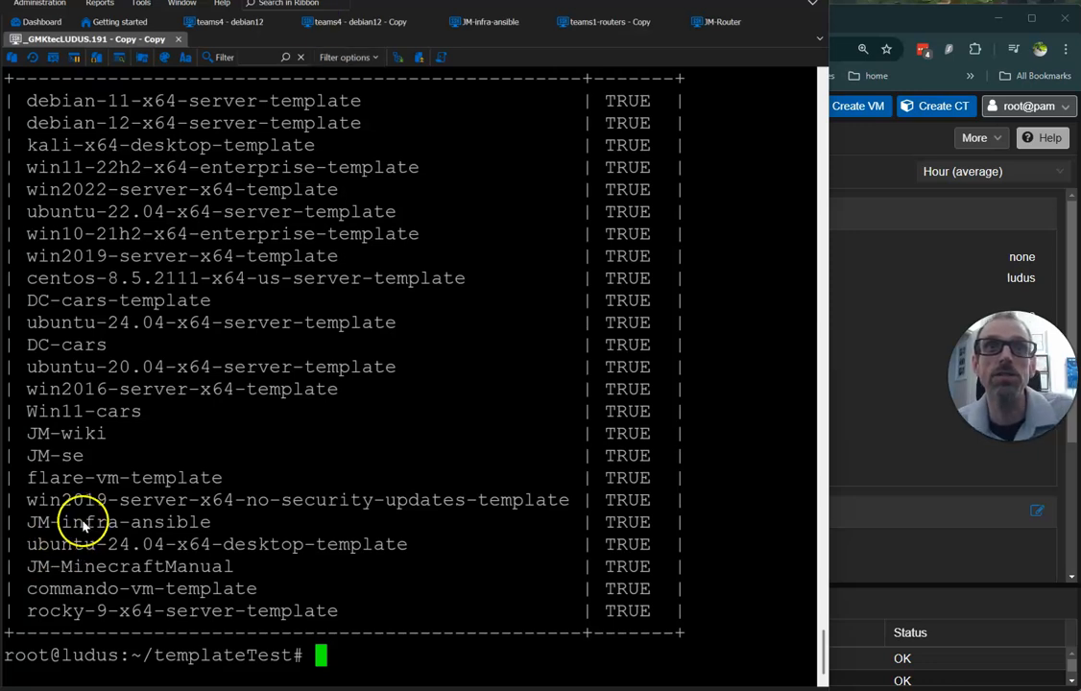
drag(107, 346, 35, 349)
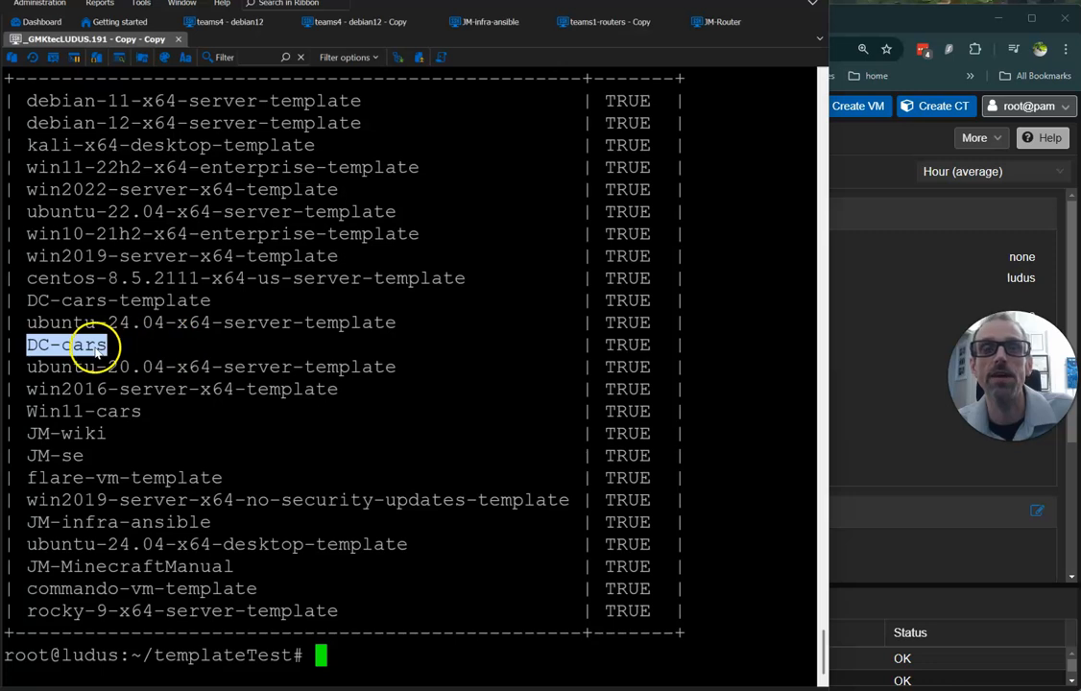
- Check template 117 in the Proxmox browser window, return to the Ludus terminal and copy the name DC-cars-template from the template list
click(838, 41)
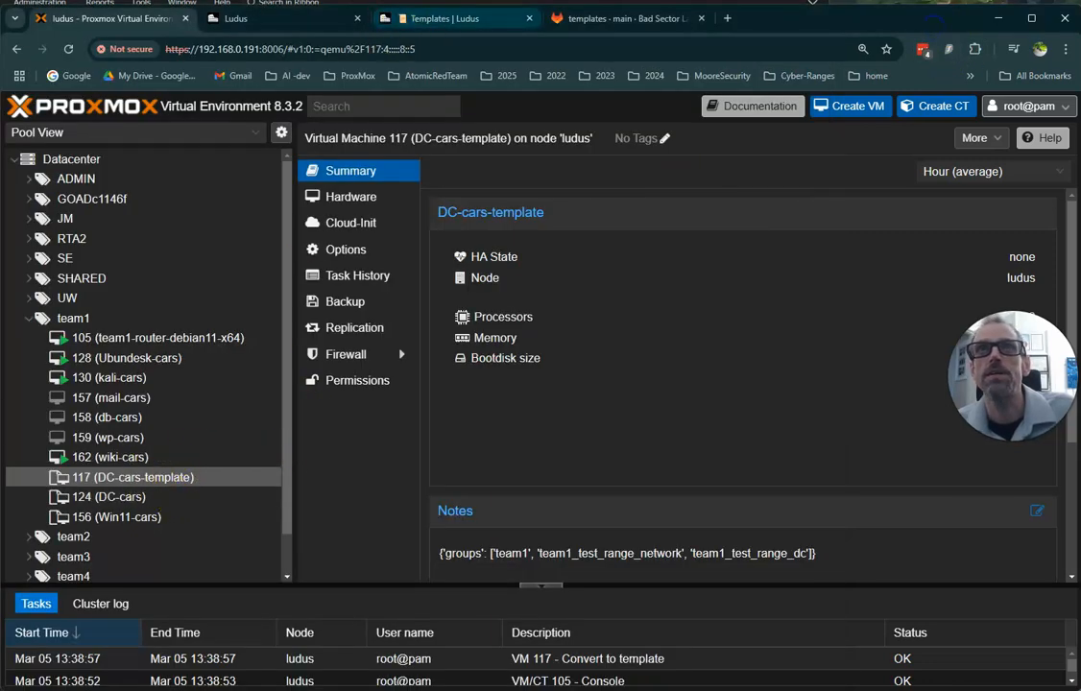
click(405, 2)
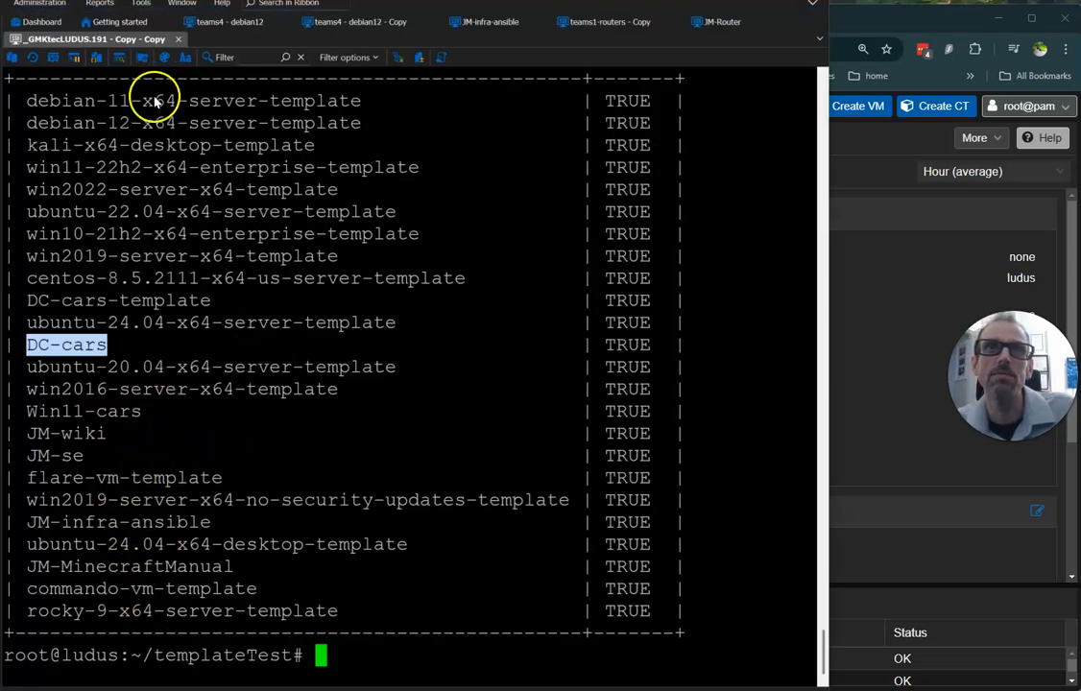
click(157, 304)
drag(211, 303, 32, 307)
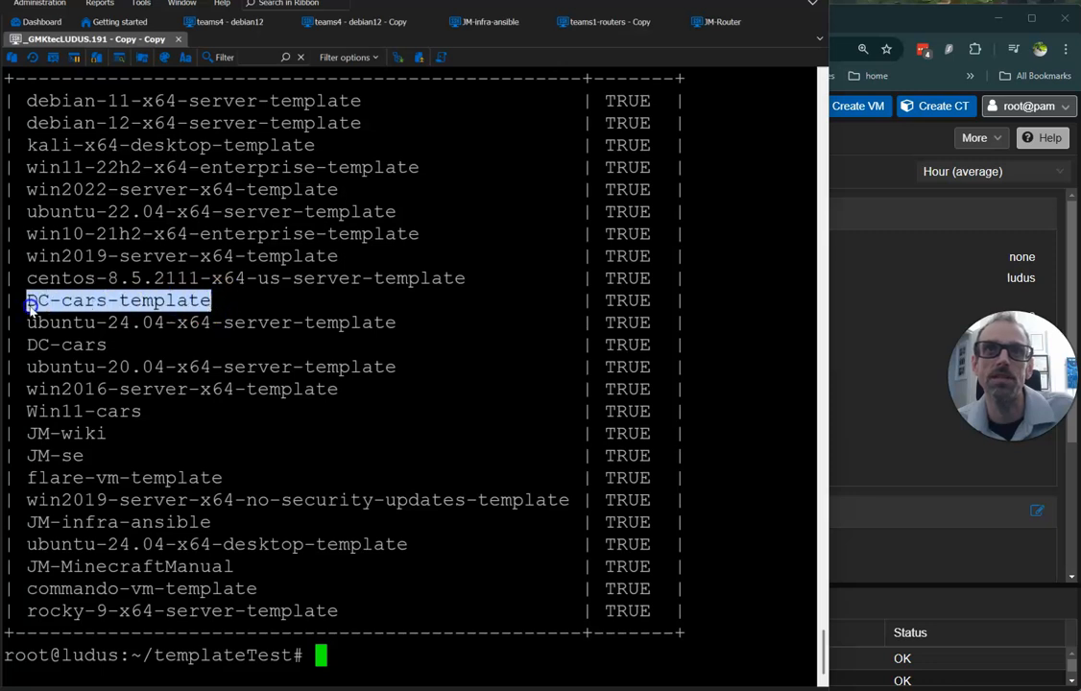
click(84, 305)
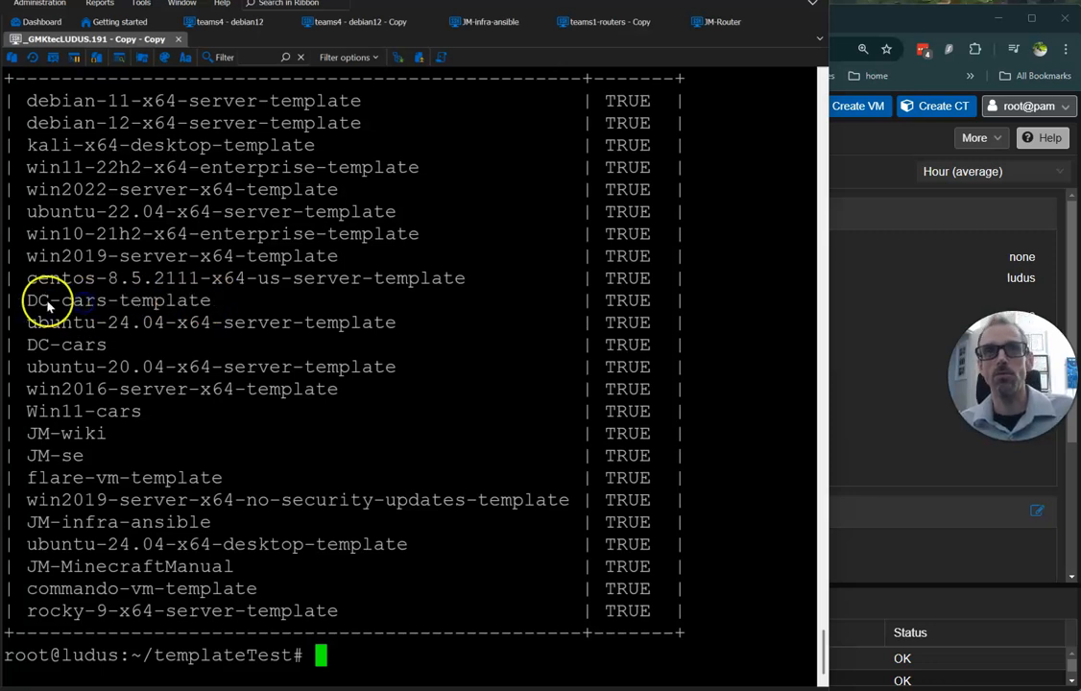
- List the files in the templateTest directory and open win114n6.yml in nano
text(ls)
key(Return)
text(nano win114n6.yml)
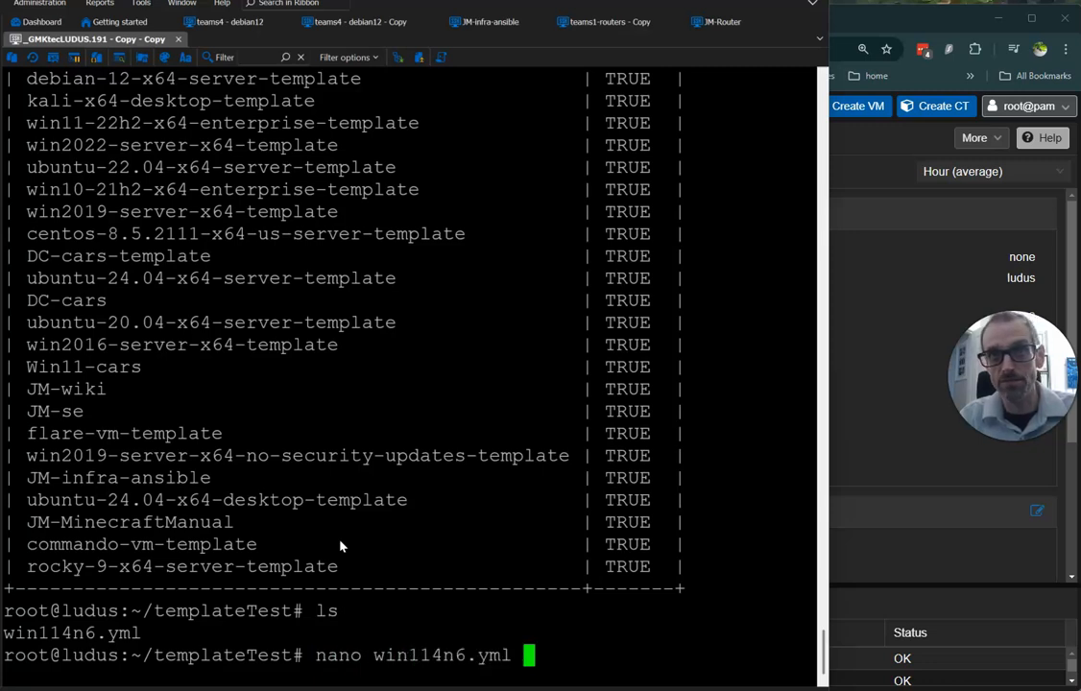
key(Return)
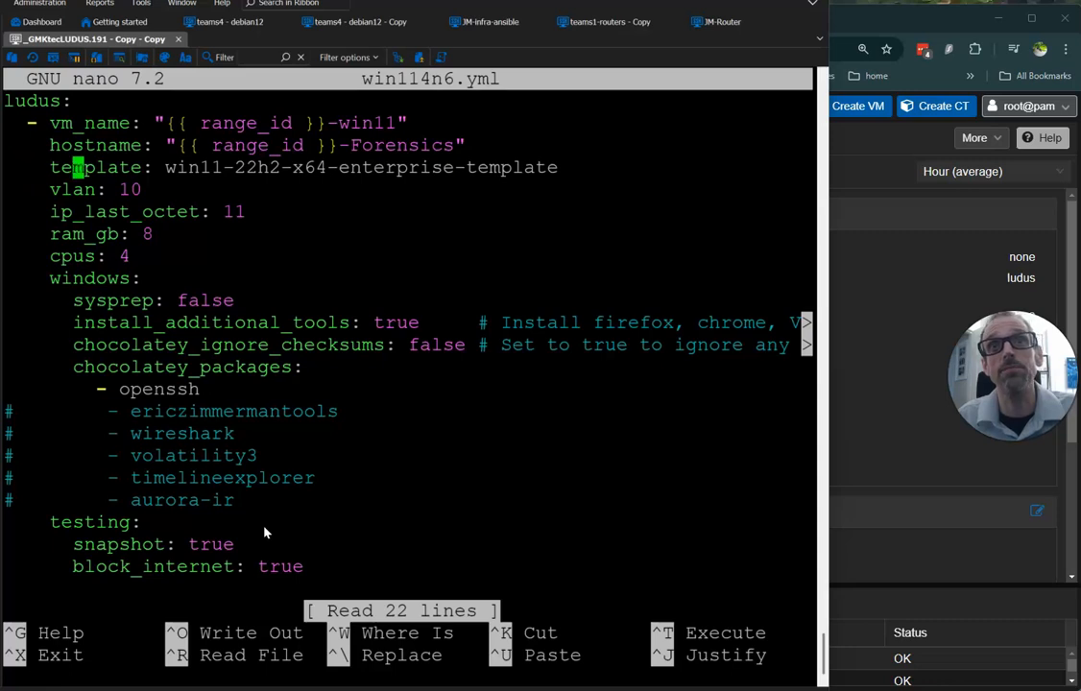
- Replace the template value of the VM in win114n6.yml with DC-cars-template
key(Right)
key(Right)
key(Right)
key(Right)
key(Right)
key(Right)
key(Right)
key(Right)
key(Right)
key(Right)
key(Right)
key(Right)
key(Right)
key(Right)
key(Right)
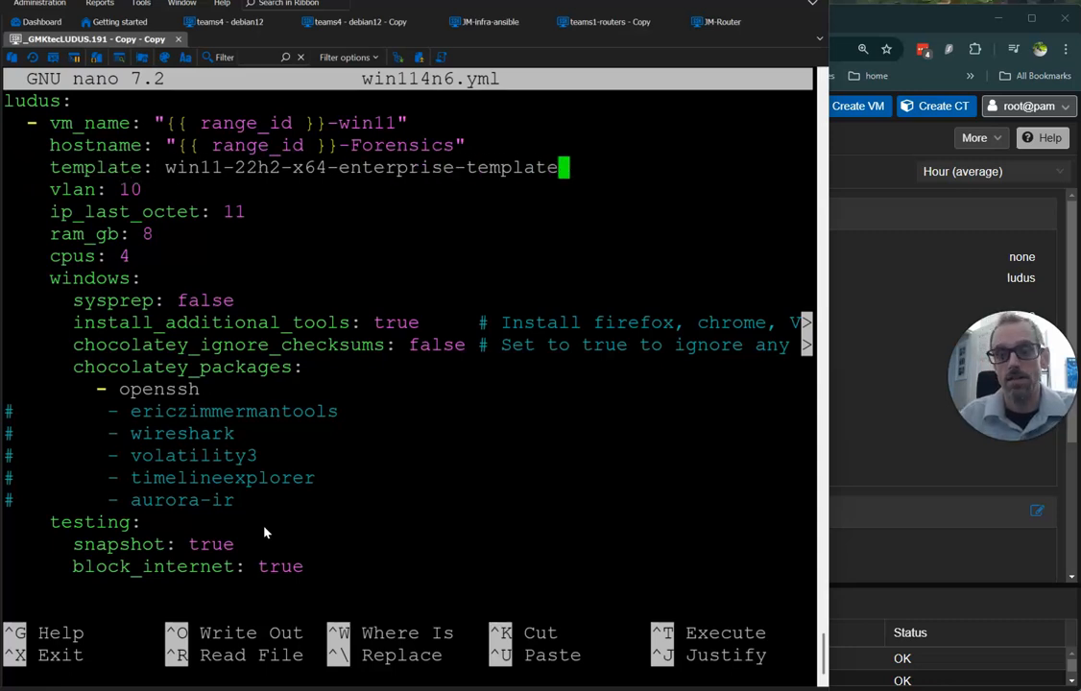
key(BackSpace)
key(BackSpace)
key(BackSpace)
key(BackSpace)
key(BackSpace)
key(BackSpace)
key(BackSpace)
key(BackSpace)
key(BackSpace)
key(BackSpace)
key(BackSpace)
key(BackSpace)
key(BackSpace)
key(BackSpace)
key(BackSpace)
key(BackSpace)
key(BackSpace)
key(BackSpace)
key(BackSpace)
key(BackSpace)
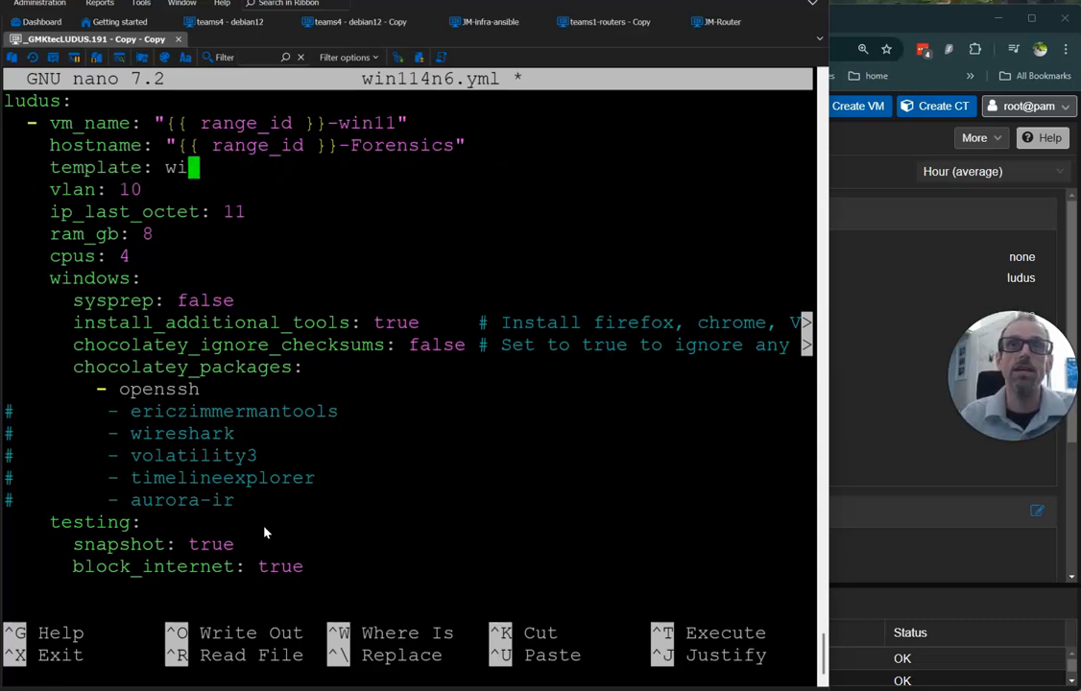
right_click(276, 181)
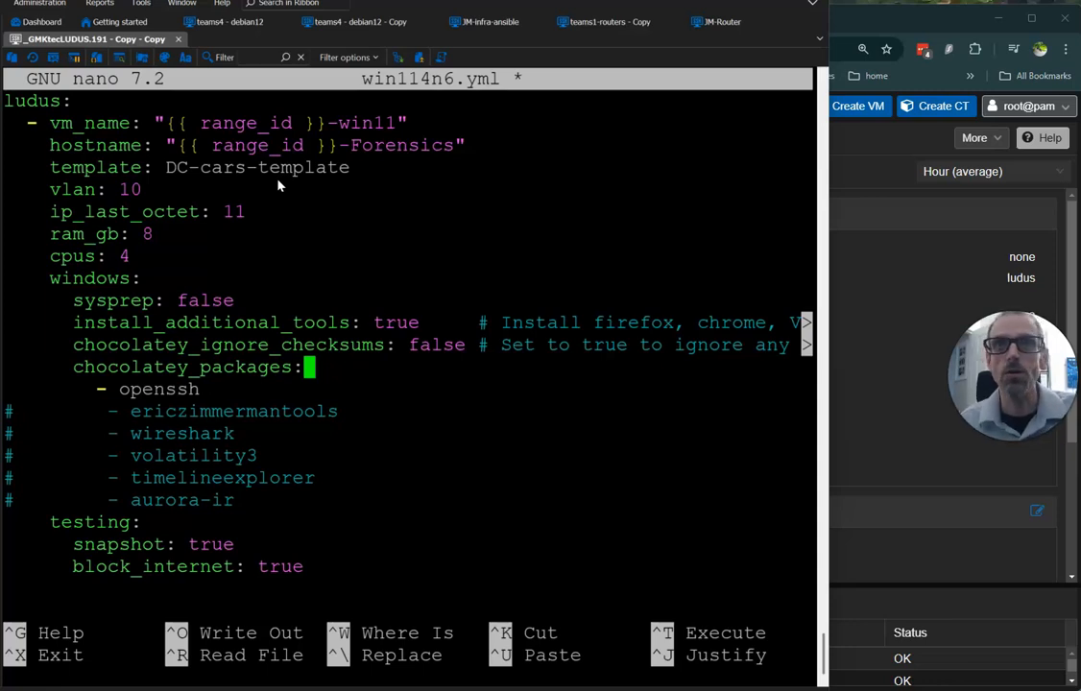
- Review the remaining VM settings in win114n6.yml, from the Windows and Chocolatey options down to the testing section
key(Down)
key(Up)
key(Up)
key(Up)
key(Up)
key(Up)
key(Down)
key(Down)
key(Down)
key(Down)
key(Down)
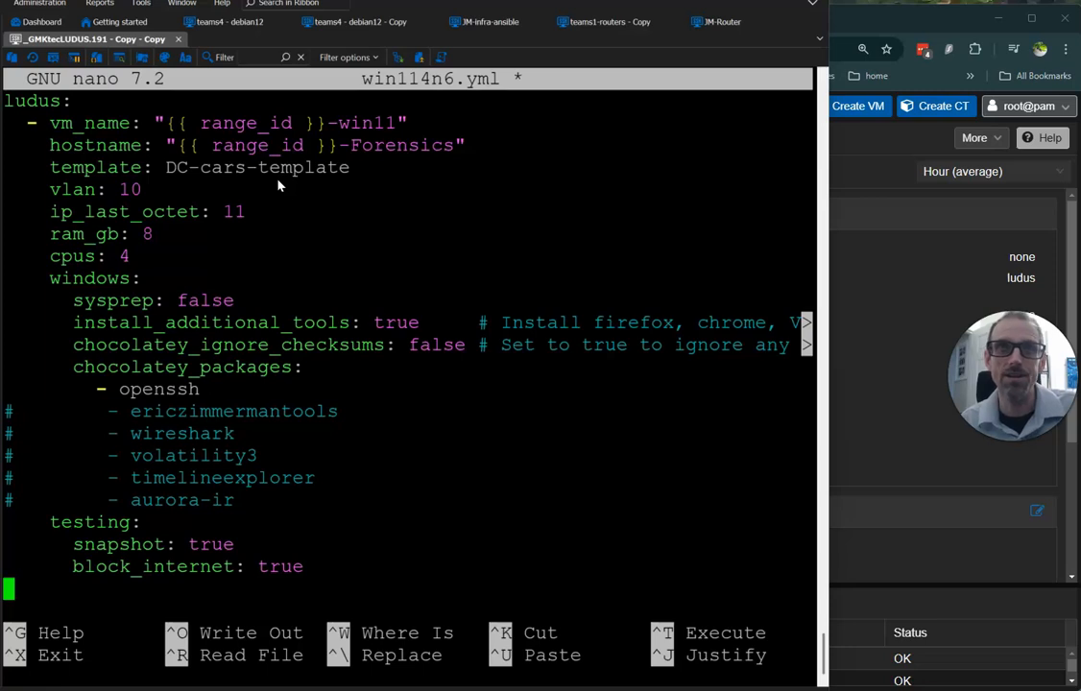
key(Up)
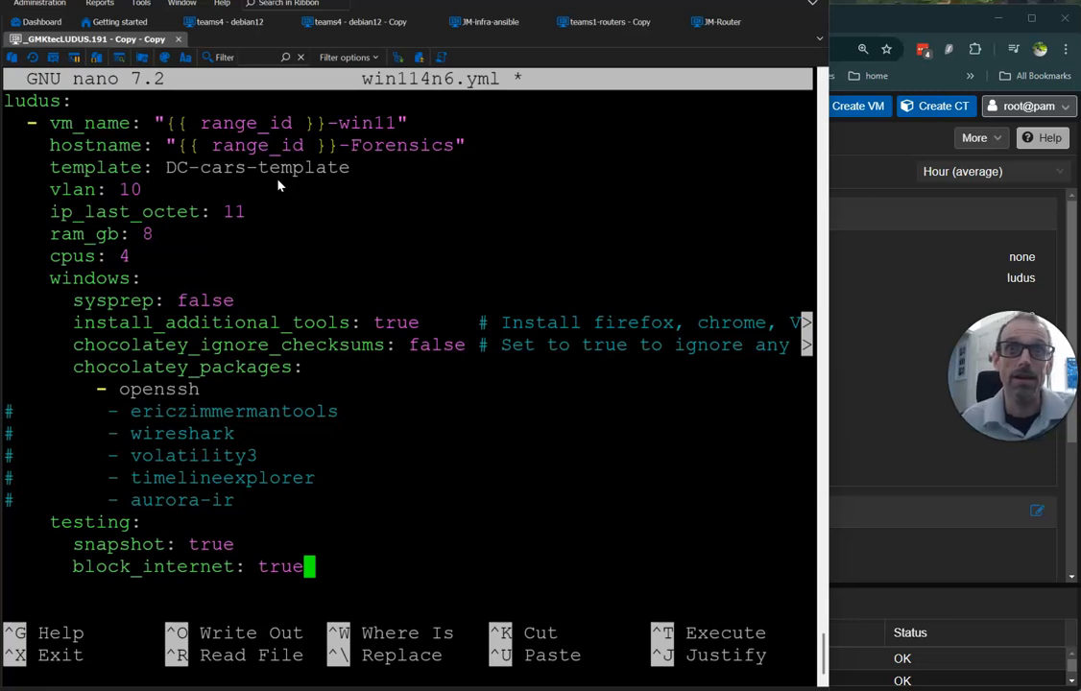
key(Up)
key(Up)
key(Up)
key(Up)
key(Up)
key(Up)
key(Up)
key(Up)
key(Up)
key(Up)
key(Up)
key(Up)
key(Up)
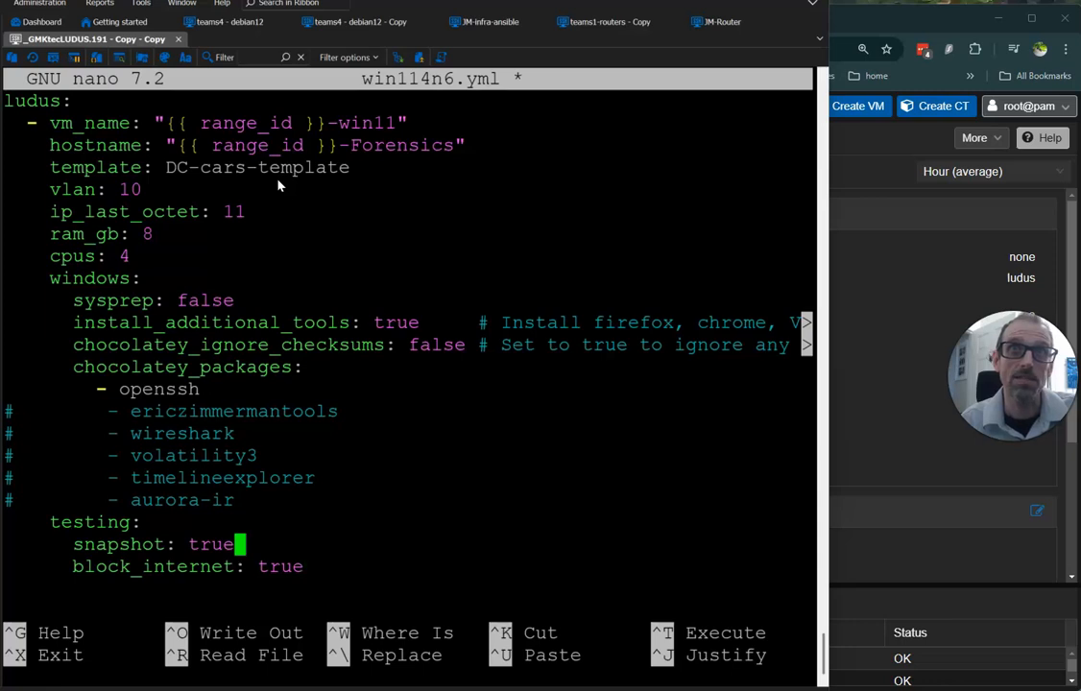
- Save win114n6.yml and exit nano to the shell
click(284, 225)
key(ctrl+o)
key(Return)
key(ctrl+x)
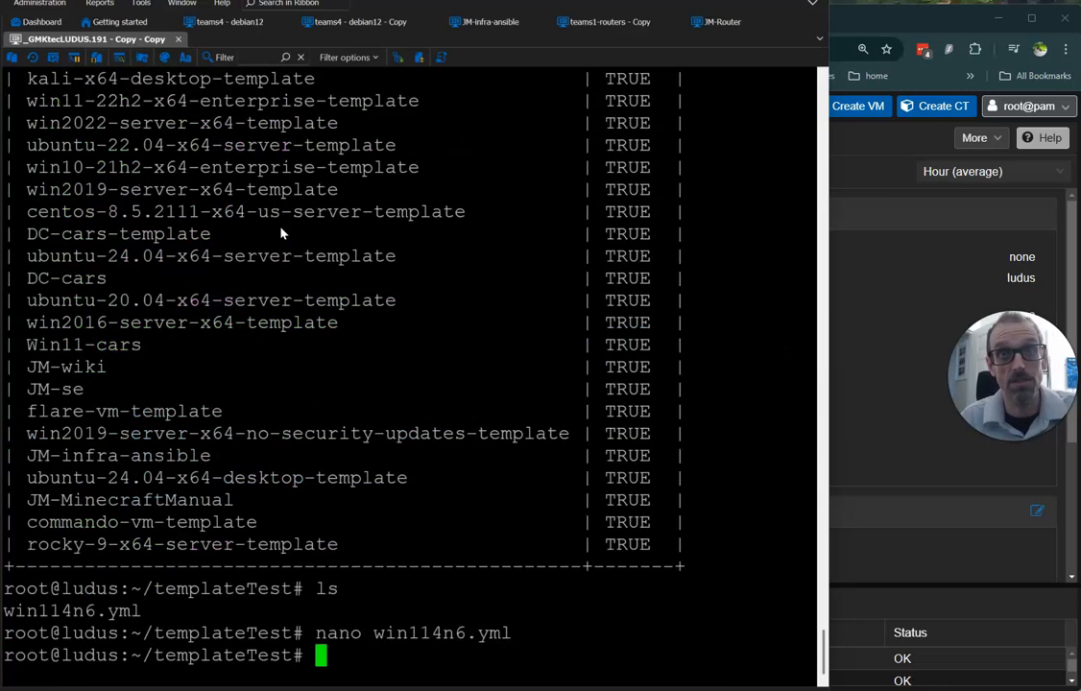
click(285, 224)
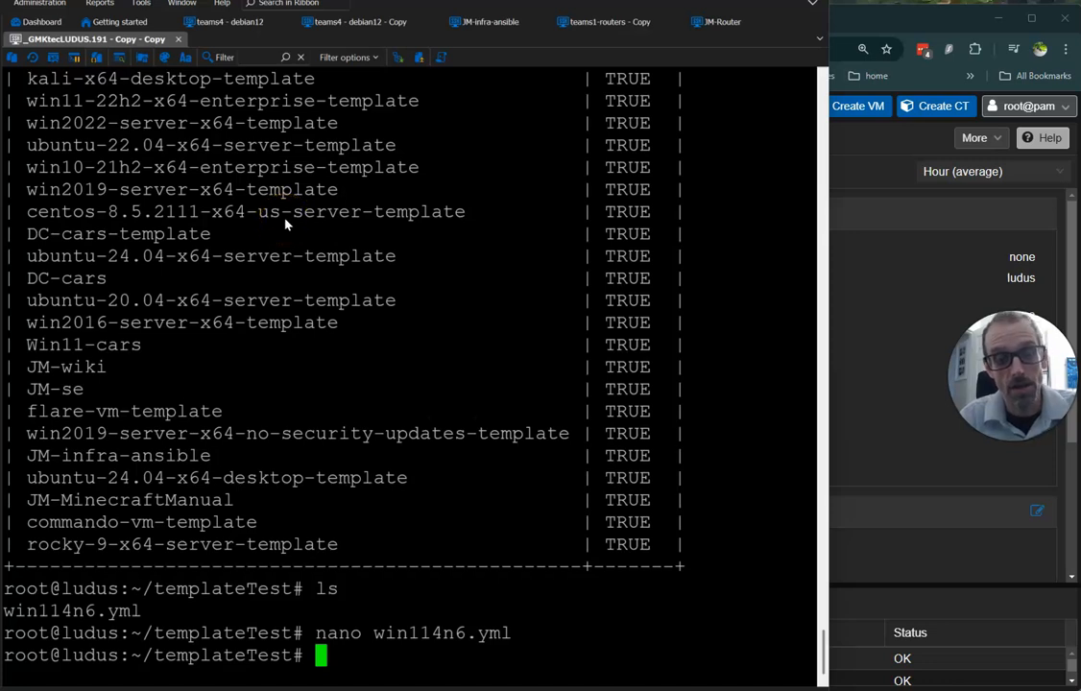
- Open ../adcs-range-config.yml in nano, copy the ludus header with the first domain controller block through its roles entry, and exit
text(nan)
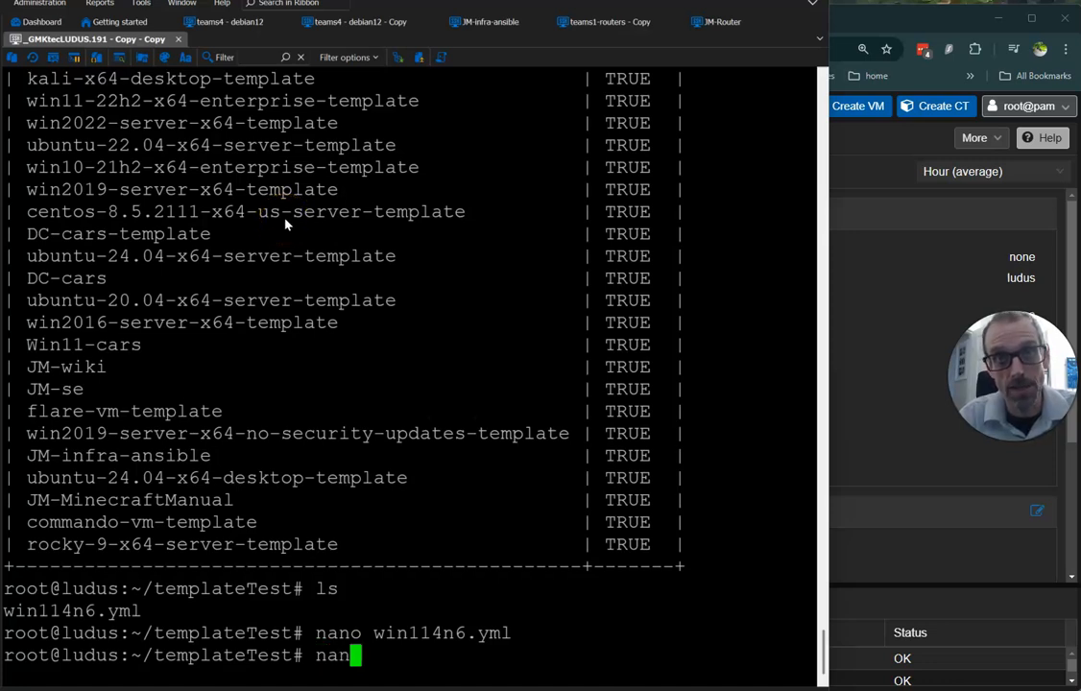
text(o ../)
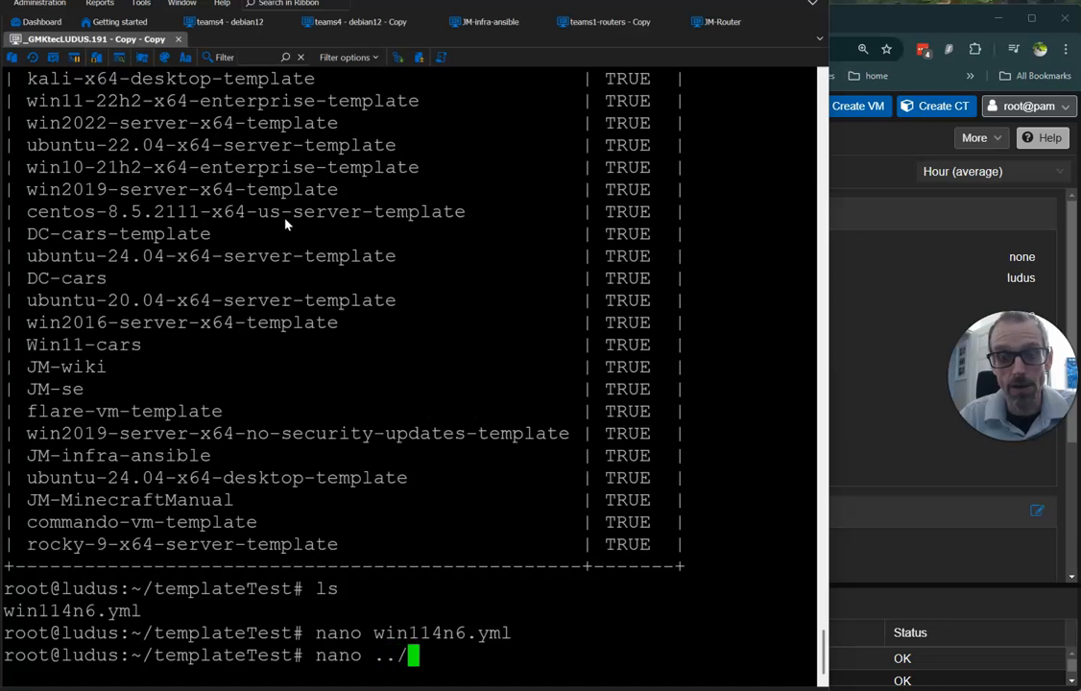
text(adc)
key(Tab)
key(Return)
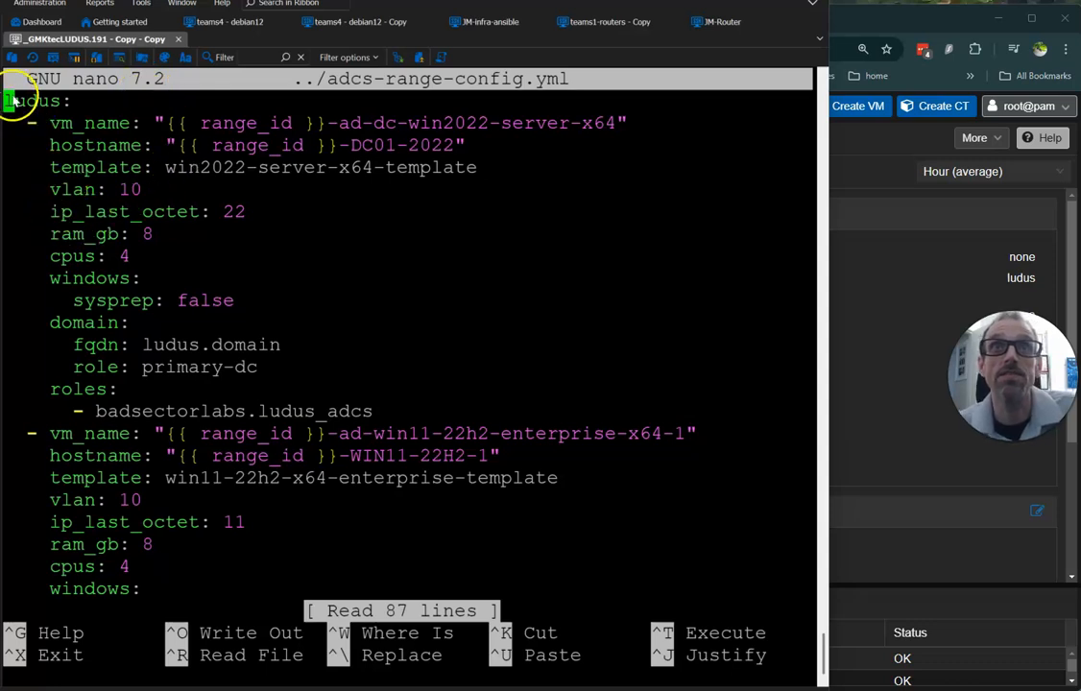
drag(13, 102, 396, 413)
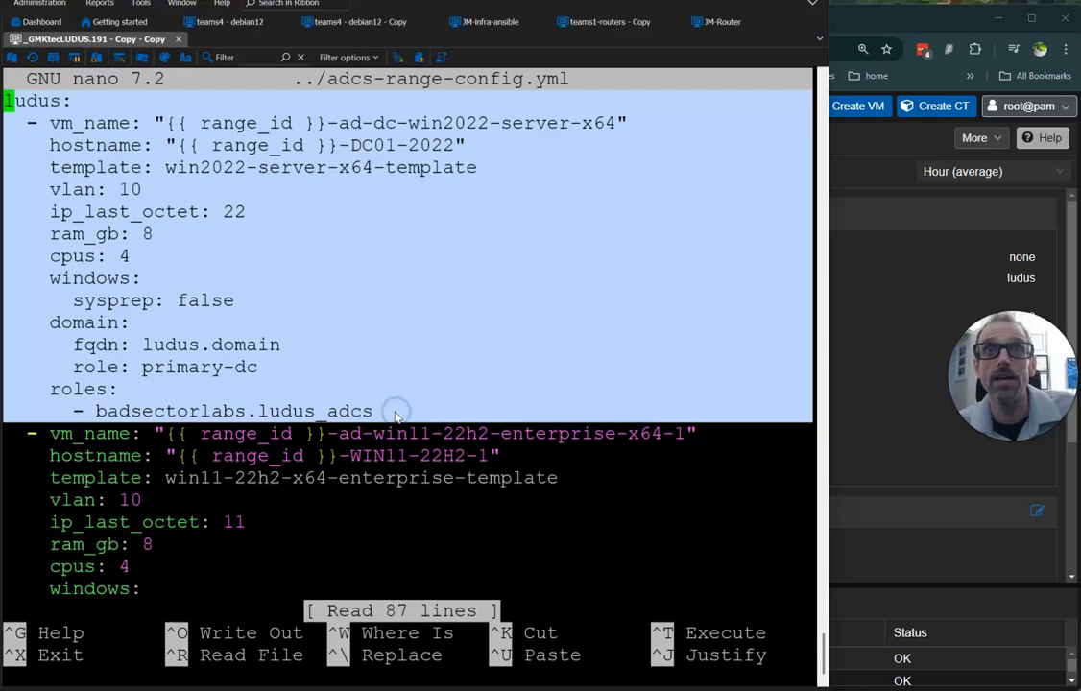
click(393, 411)
key(ctrl+x)
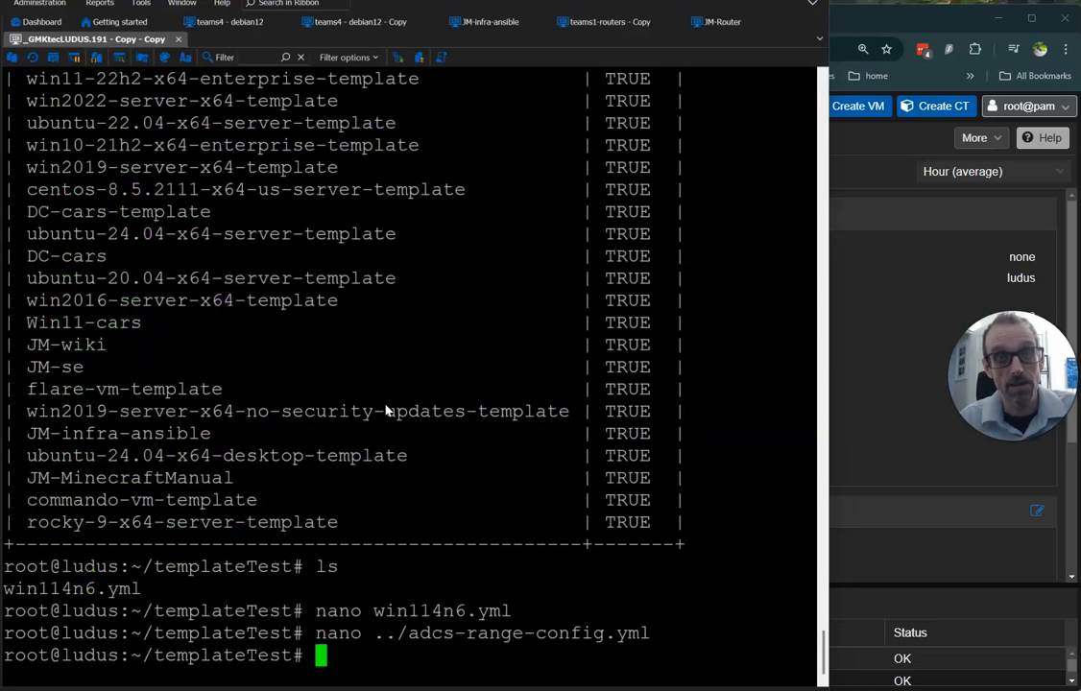
- Create dc-cars.yml in nano with the copied domain controller configuration pasted in, and save it
text(nano )
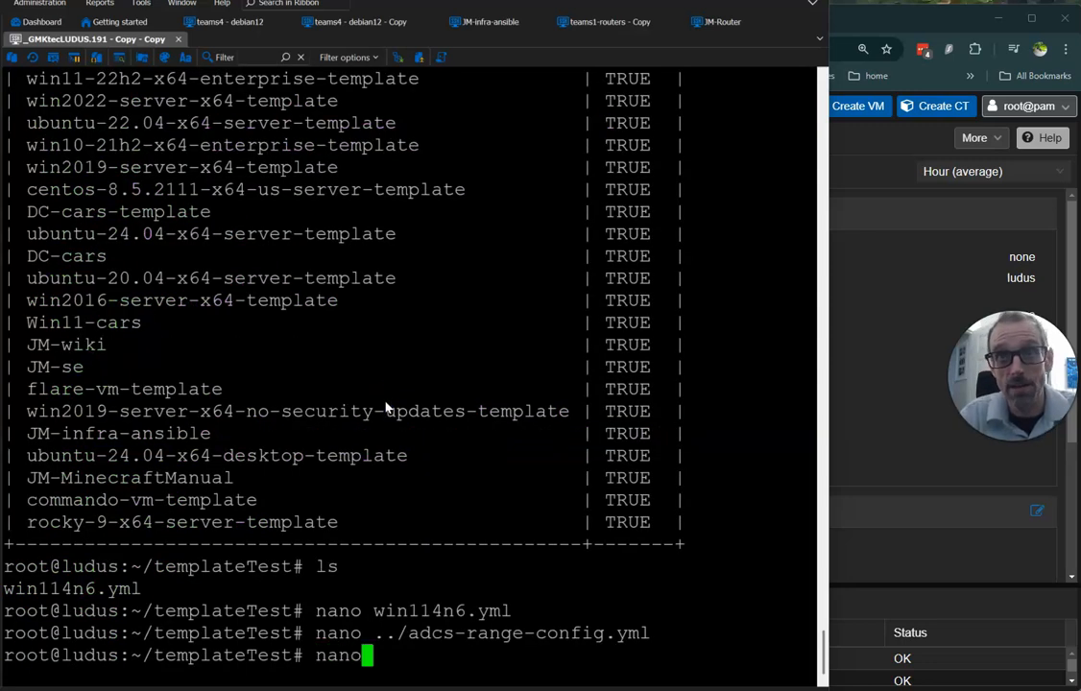
text(dc)
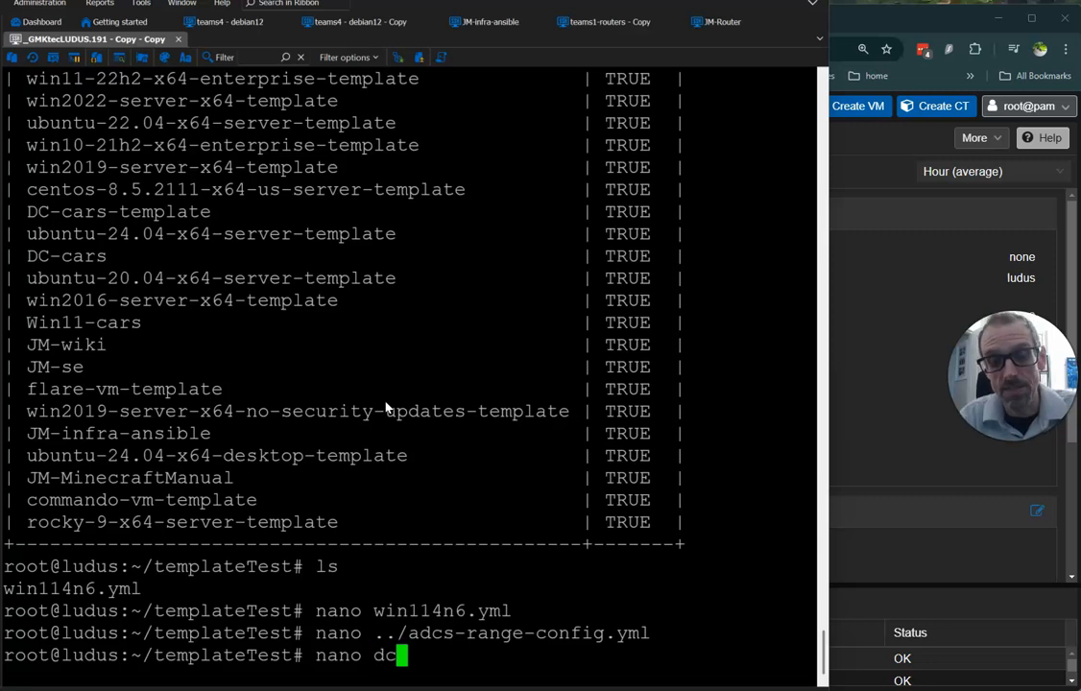
text(-cars.yml)
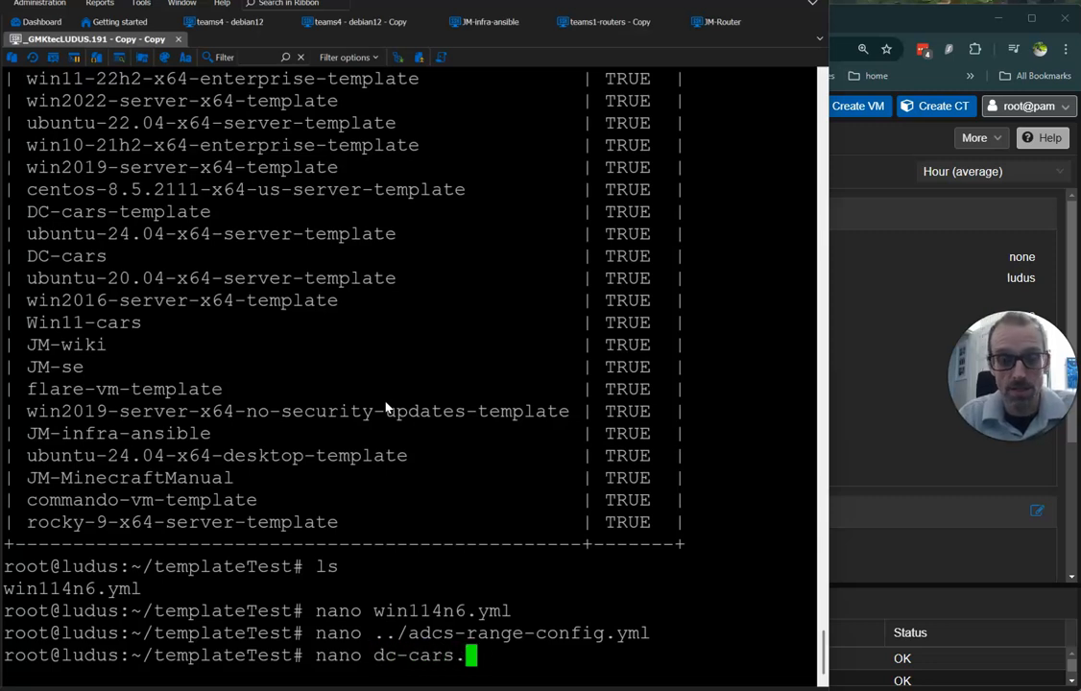
key(Return)
right_click(281, 303)
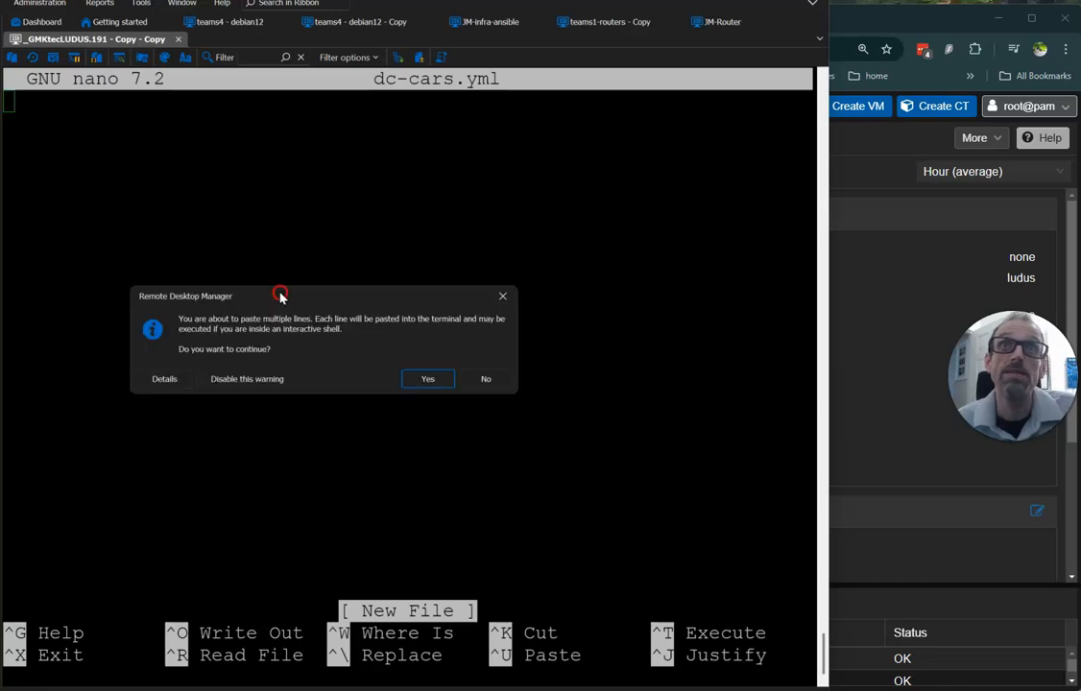
click(415, 377)
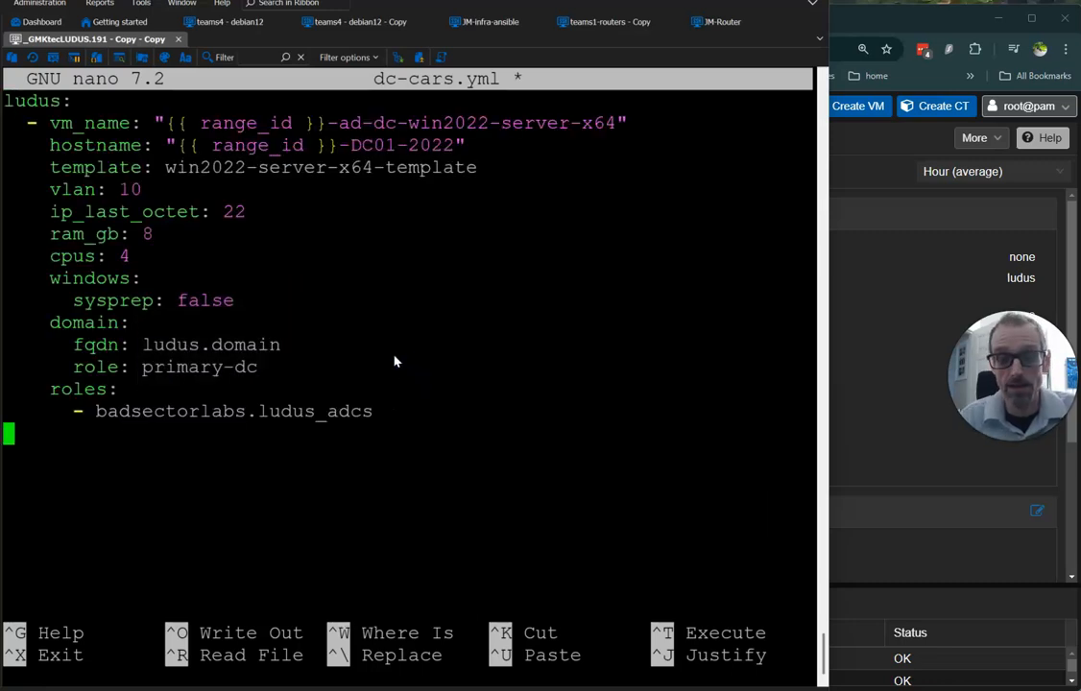
key(ctrl+s)
key(ctrl+x)
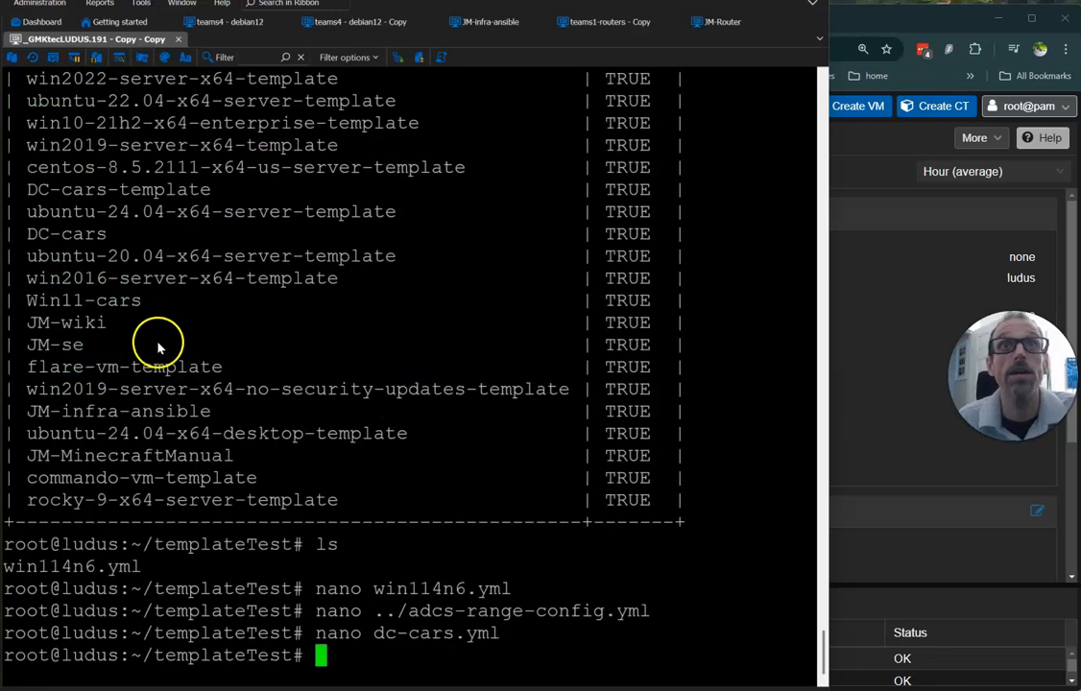
- Copy the name DC-cars-template from the template list and reopen dc-cars.yml in nano
drag(28, 190, 211, 190)
click(211, 193)
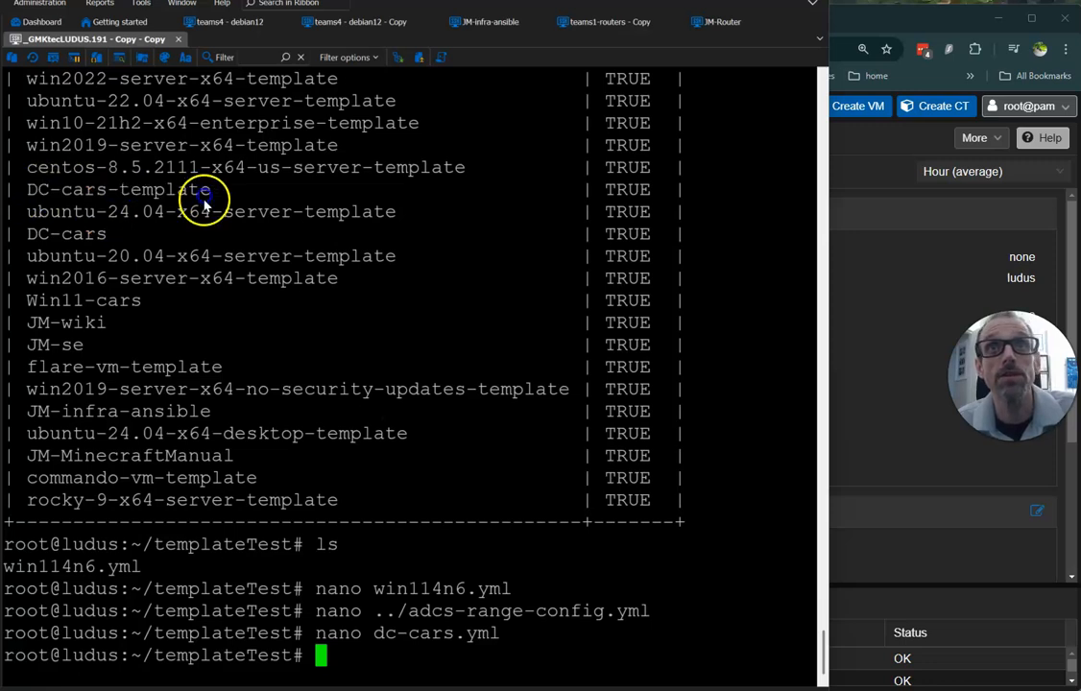
key(Up)
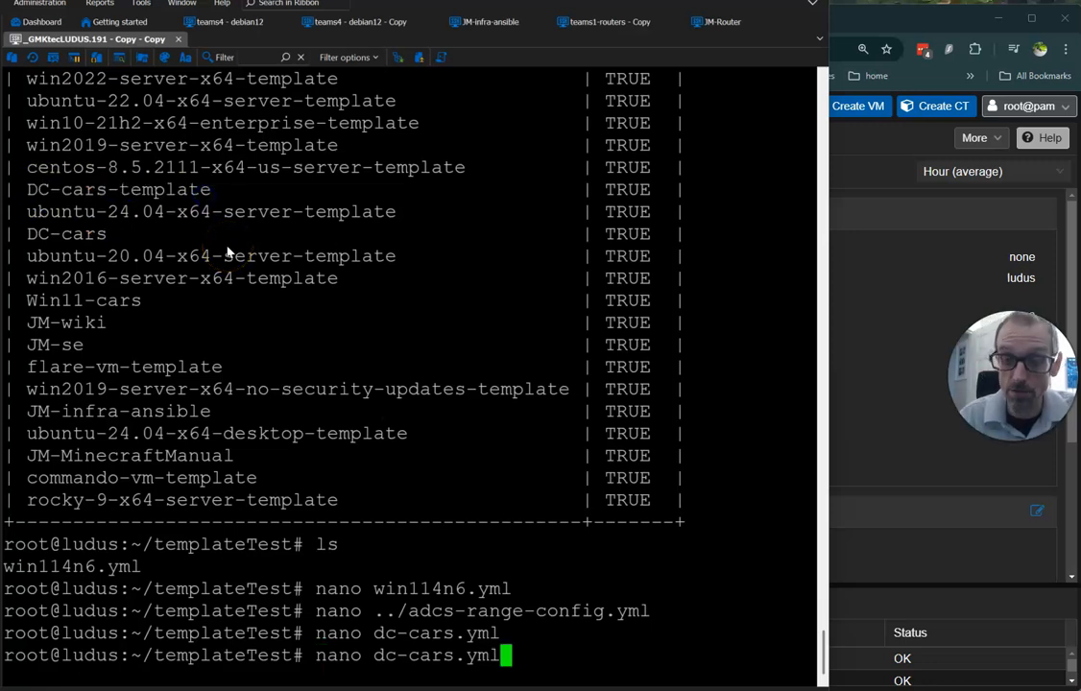
key(Return)
- Replace the template value in dc-cars.yml with DC-cars-template
key(Down)
key(Down)
key(End)
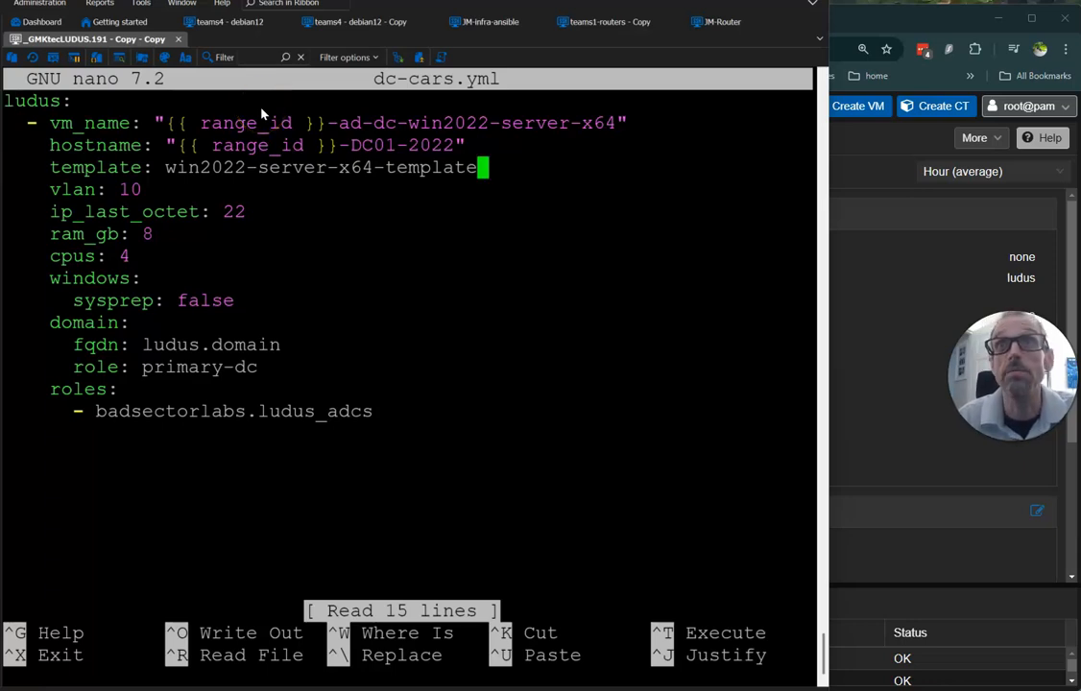
key(BackSpace)
key(BackSpace)
key(BackSpace)
key(BackSpace)
key(BackSpace)
key(BackSpace)
key(BackSpace)
key(BackSpace)
key(BackSpace)
key(BackSpace)
key(BackSpace)
key(BackSpace)
key(BackSpace)
key(BackSpace)
key(BackSpace)
key(BackSpace)
key(BackSpace)
key(BackSpace)
key(BackSpace)
key(BackSpace)
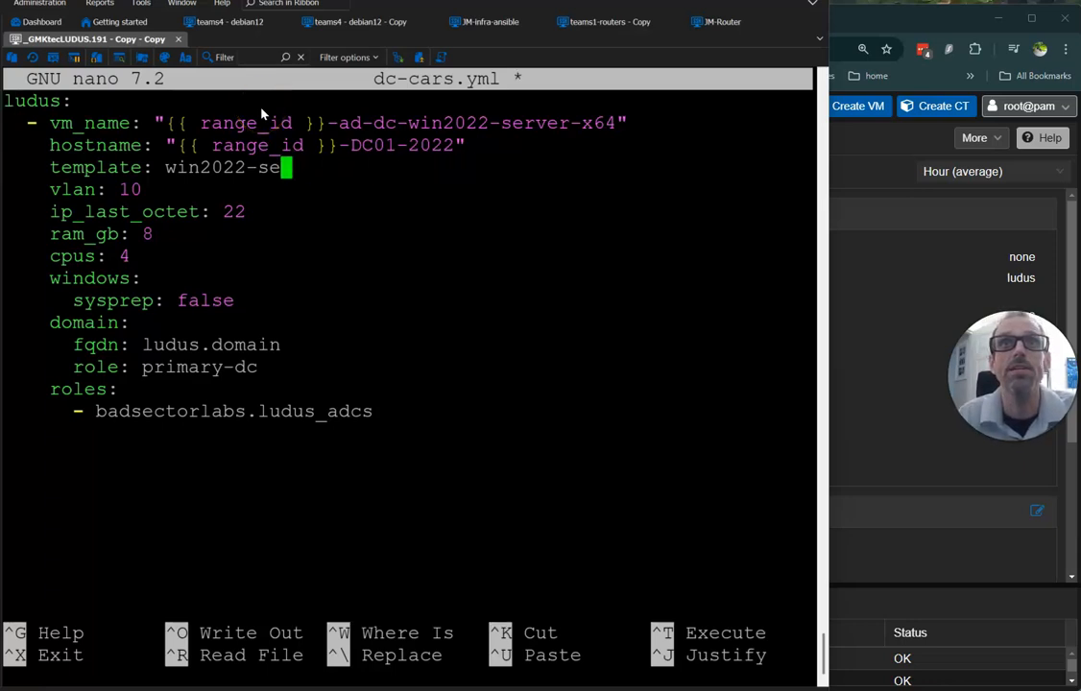
key(BackSpace)
key(BackSpace)
key(ctrl+v)
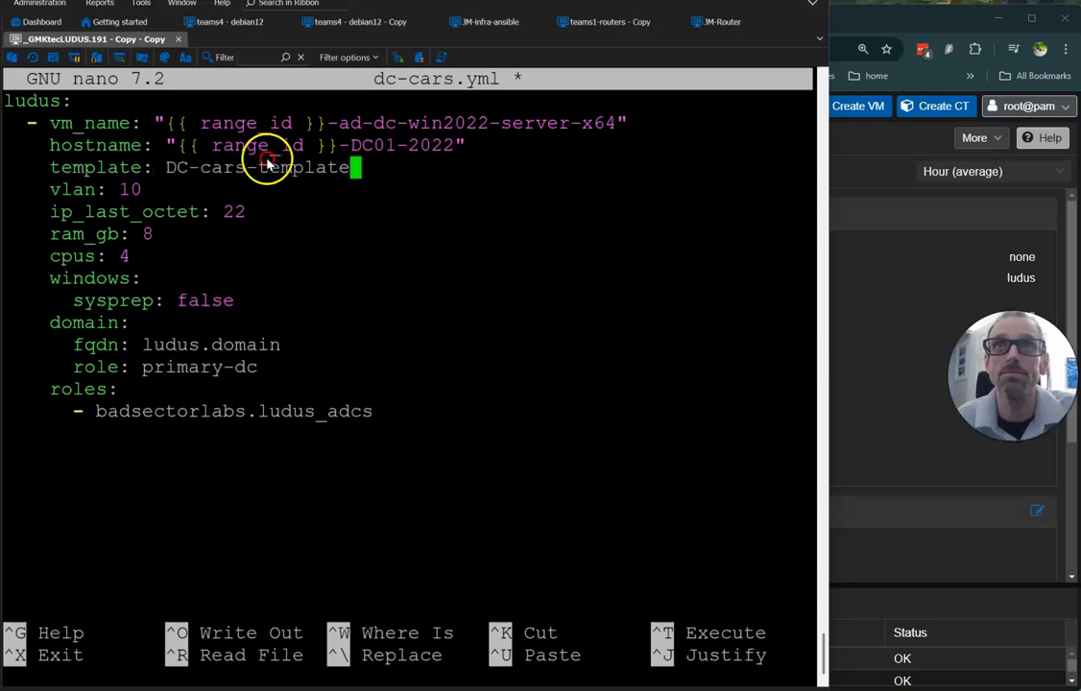
- Shorten the vm_name value in dc-cars.yml to "{{ range_id }}-DC"
key(Up)
key(Right)
key(Right)
key(Right)
key(Right)
key(Right)
key(Right)
key(Right)
key(Right)
key(Right)
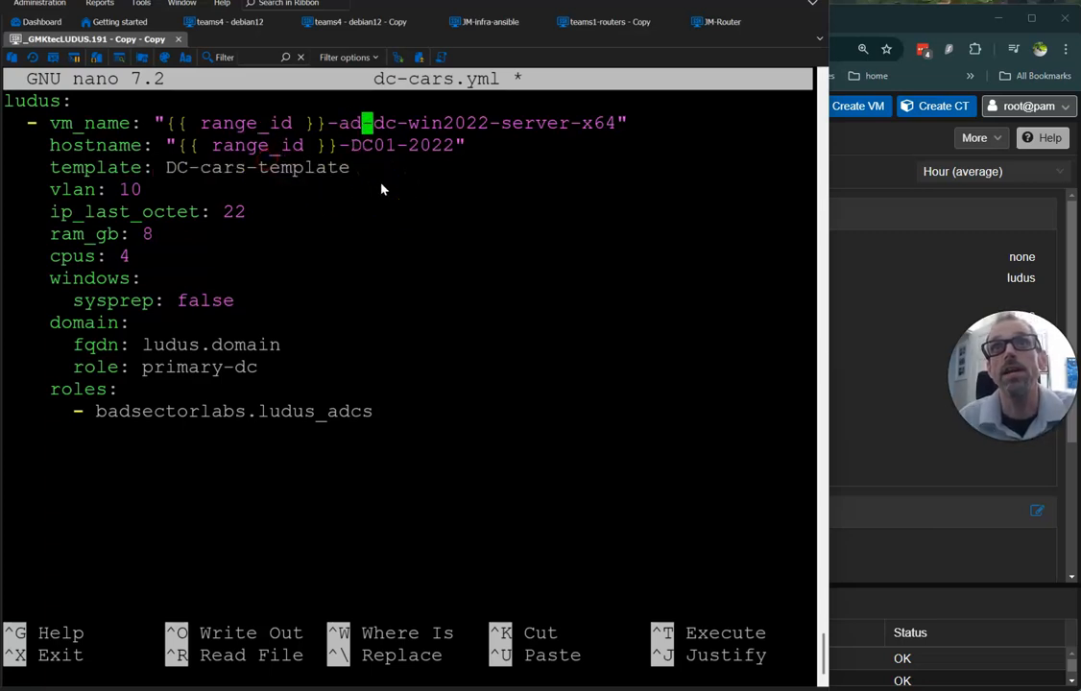
key(Right)
key(Right)
key(Right)
key(Right)
key(Right)
key(Right)
key(Right)
key(Right)
key(Right)
key(Right)
key(Right)
key(Right)
key(Right)
key(Right)
key(Right)
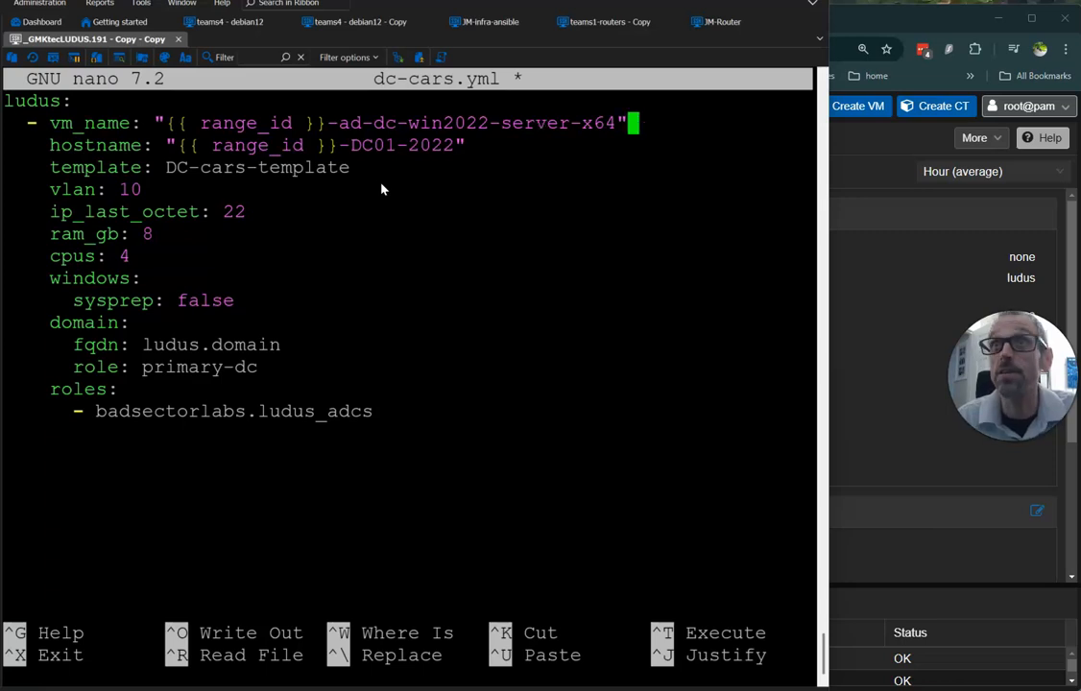
key(Left)
key(BackSpace)
key(BackSpace)
key(BackSpace)
key(BackSpace)
key(BackSpace)
key(BackSpace)
key(BackSpace)
key(BackSpace)
key(BackSpace)
key(BackSpace)
key(BackSpace)
key(BackSpace)
key(BackSpace)
key(BackSpace)
key(BackSpace)
key(BackSpace)
key(BackSpace)
key(BackSpace)
key(BackSpace)
key(BackSpace)
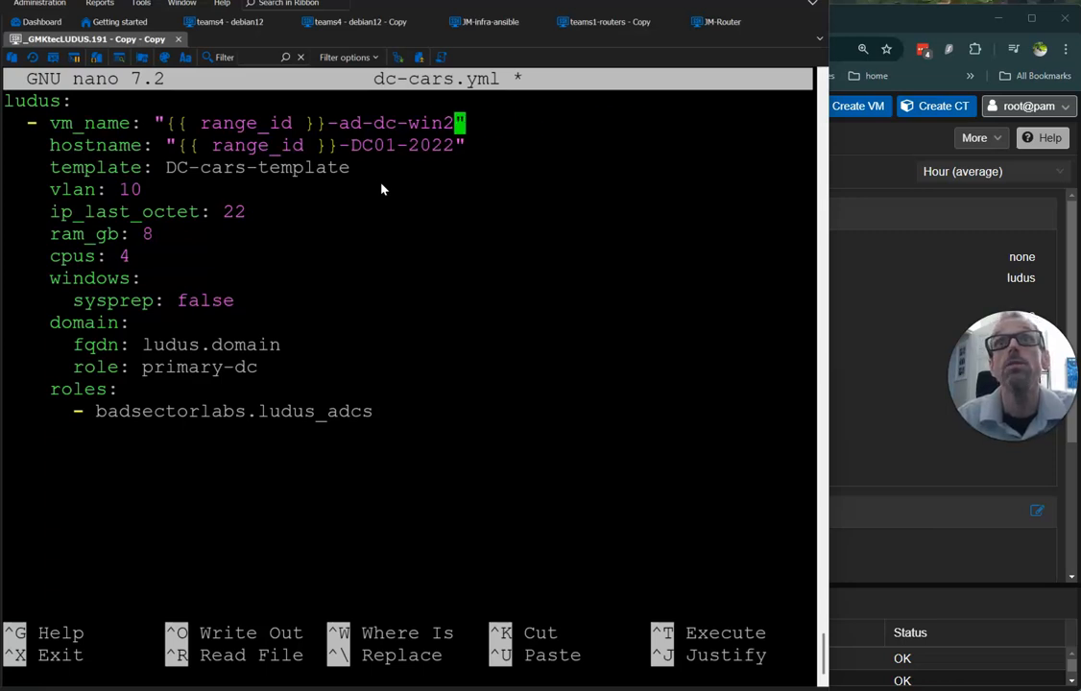
key(BackSpace)
text(DC)
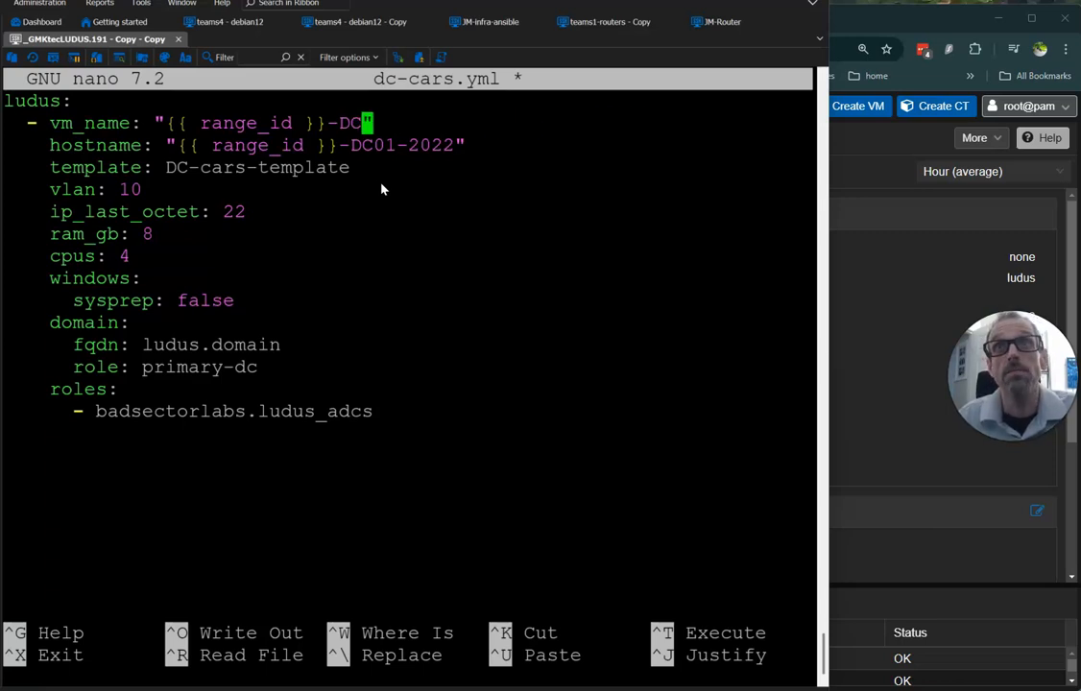
- Remove the {{ range_id }}- prefix from the hostname value so it reads "DC01-2022"
key(Down)
key(Left)
key(BackSpace)
key(BackSpace)
key(BackSpace)
key(BackSpace)
key(BackSpace)
key(BackSpace)
key(BackSpace)
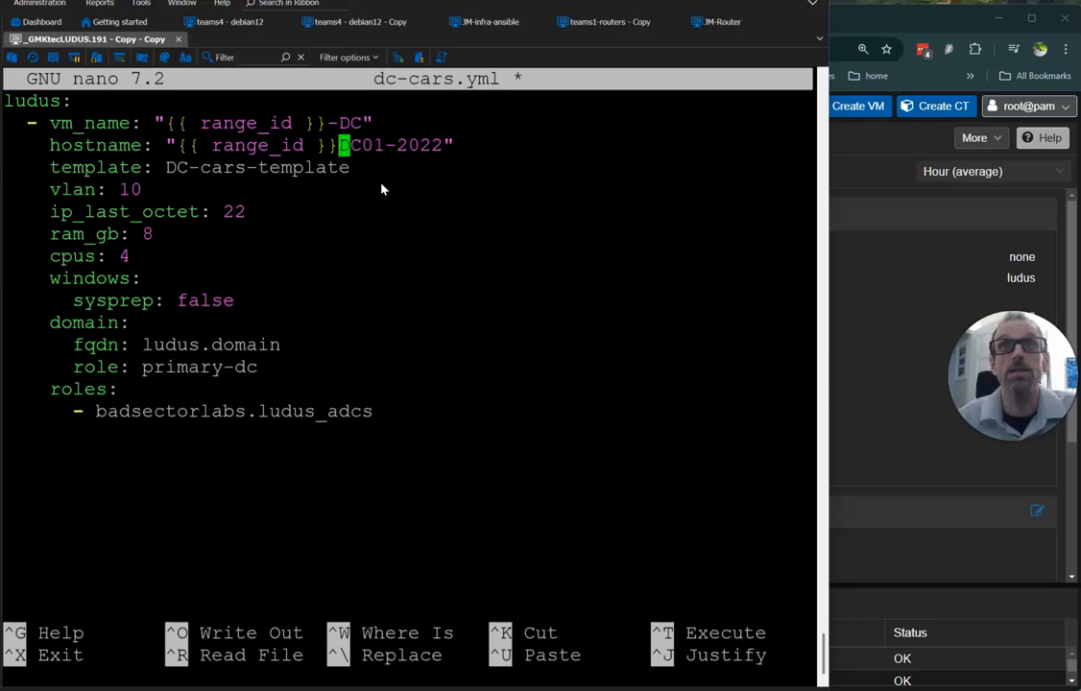
key(BackSpace)
key(BackSpace)
key(BackSpace)
key(BackSpace)
key(BackSpace)
key(BackSpace)
key(BackSpace)
key(BackSpace)
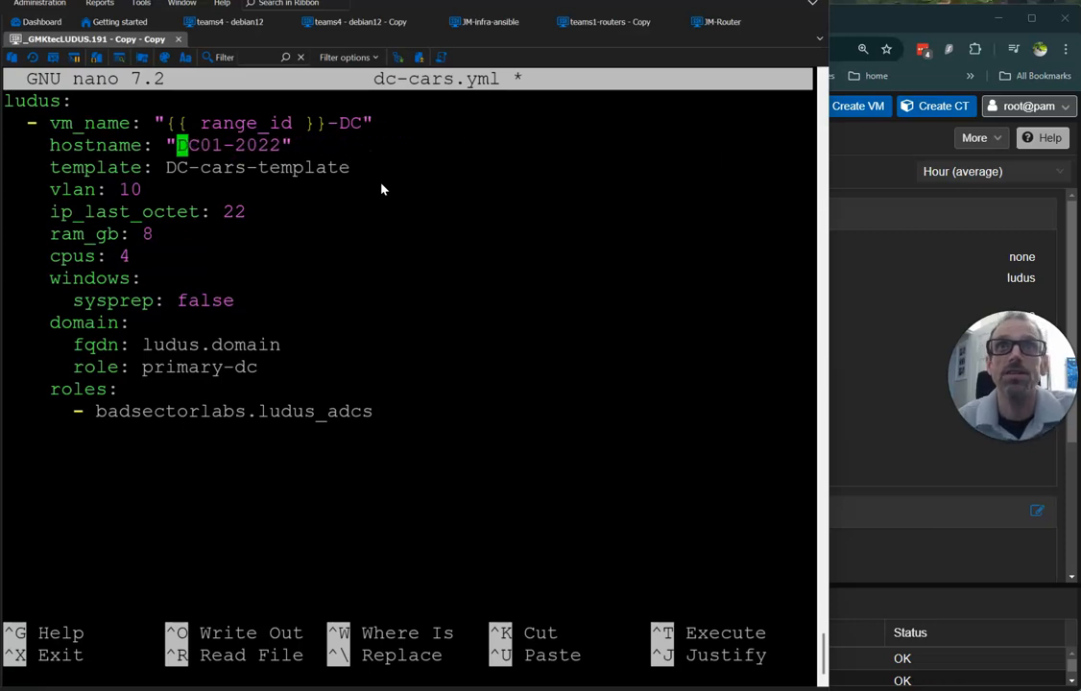
- Remove the {{ range_id }}- prefix from the vm_name value so it reads "DC"
key(Up)
key(Right)
key(Right)
key(Right)
key(Right)
key(Right)
key(Right)
key(Right)
key(Right)
key(Right)
key(Right)
key(Right)
key(Right)
key(Right)
key(Right)
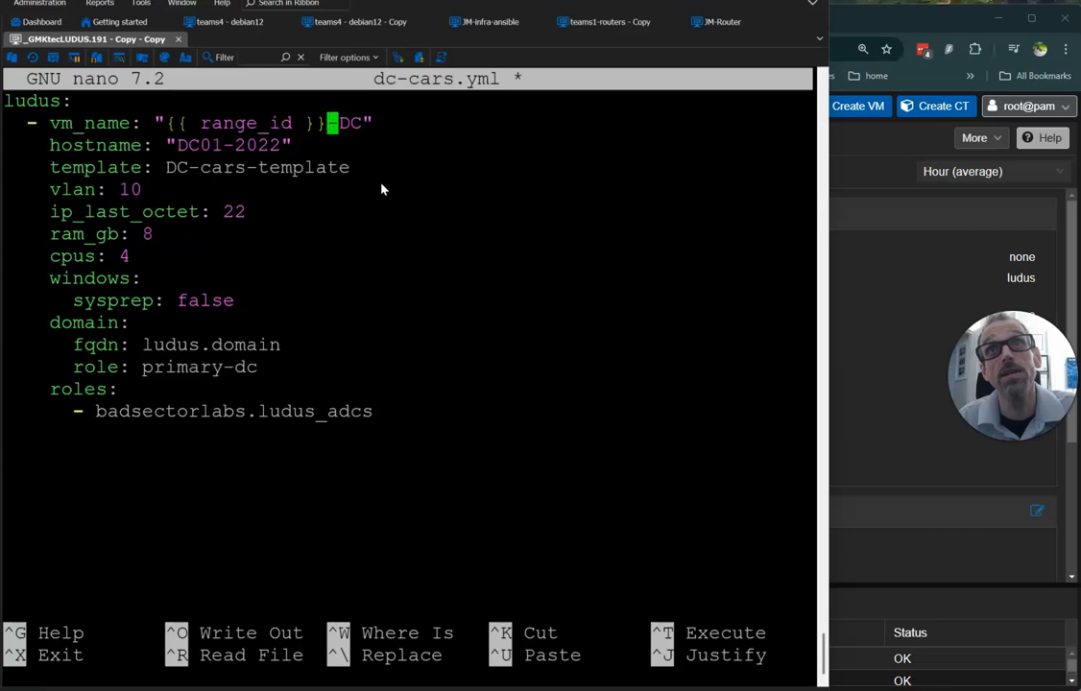
key(BackSpace)
key(BackSpace)
key(BackSpace)
key(BackSpace)
key(BackSpace)
key(BackSpace)
key(BackSpace)
key(BackSpace)
key(BackSpace)
key(BackSpace)
key(BackSpace)
key(BackSpace)
key(BackSpace)
key(BackSpace)
key(BackSpace)
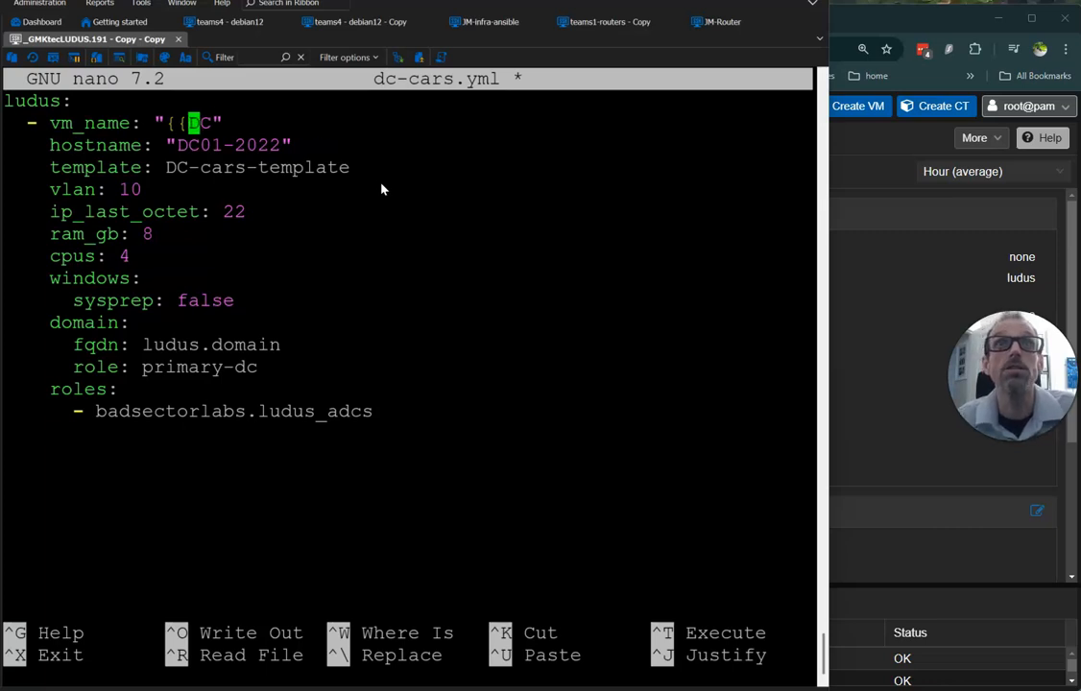
- Set the domain fqdn in dc-cars.yml to notlemons.cars
key(Down)
key(Down)
key(Down)
key(Down)
key(Down)
key(Down)
key(Down)
key(Down)
key(Down)
key(Down)
key(Down)
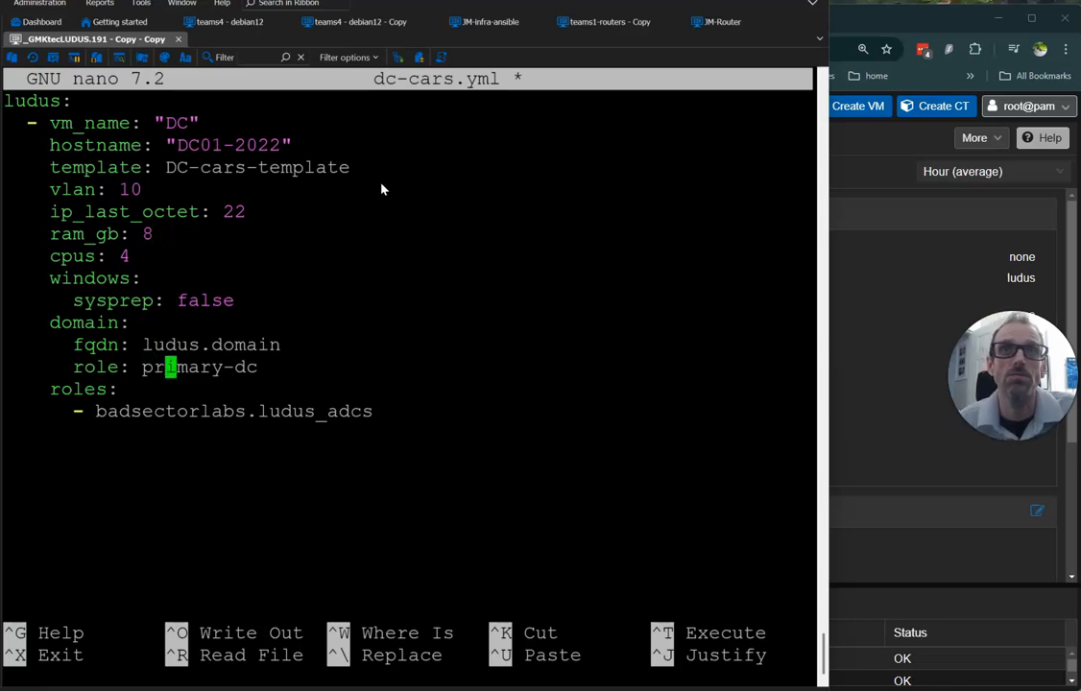
key(Up)
key(Right)
key(Right)
key(Right)
key(BackSpace)
key(BackSpace)
key(BackSpace)
key(BackSpace)
key(BackSpace)
text(cars)
key(BackSpace)
key(BackSpace)
key(BackSpace)
key(BackSpace)
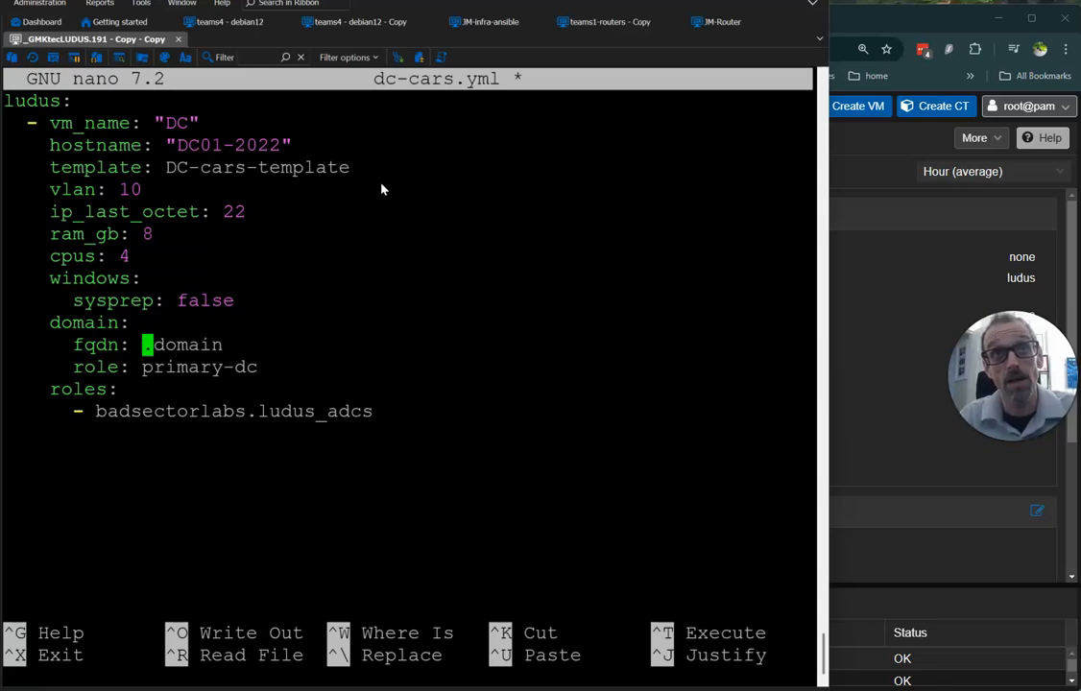
text(notlemons)
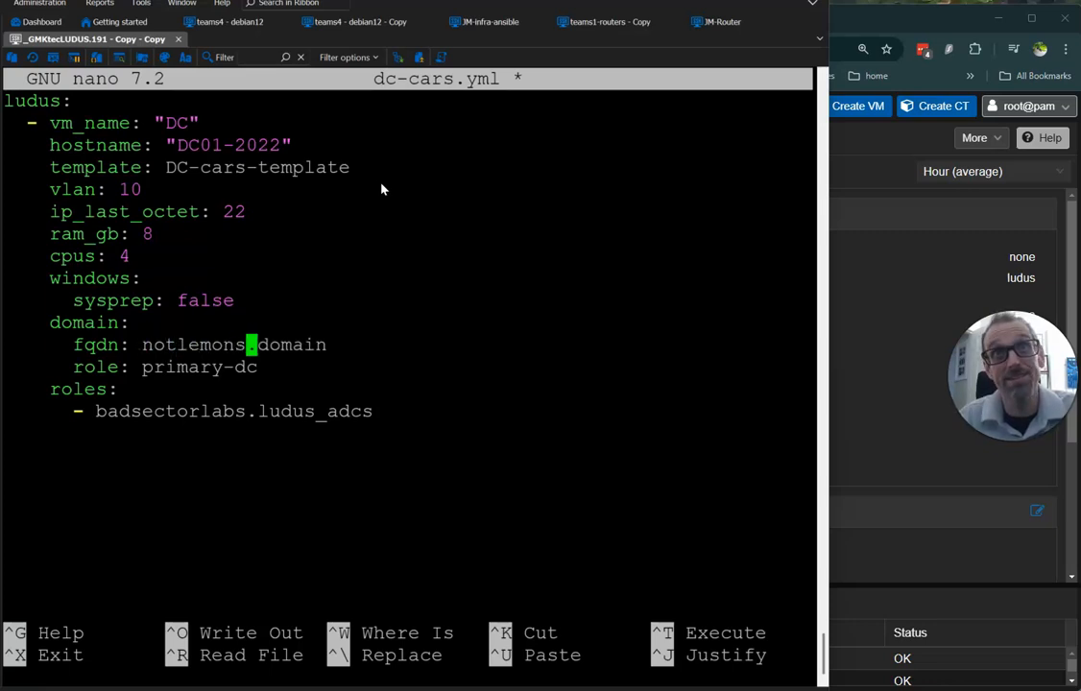
key(Right)
key(Right)
key(Right)
key(Right)
key(Right)
key(Right)
key(Right)
key(BackSpace)
key(BackSpace)
key(BackSpace)
key(BackSpace)
key(BackSpace)
key(BackSpace)
text(cars)
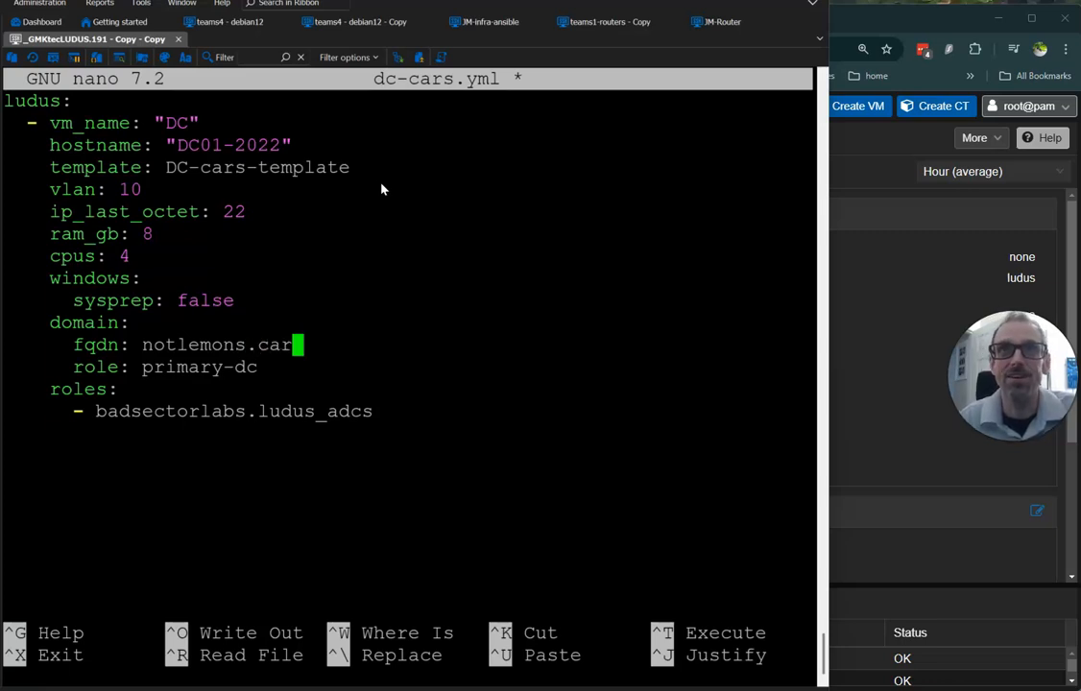
- Save dc-cars.yml under its existing name and exit nano
key(Down)
key(Down)
key(Down)
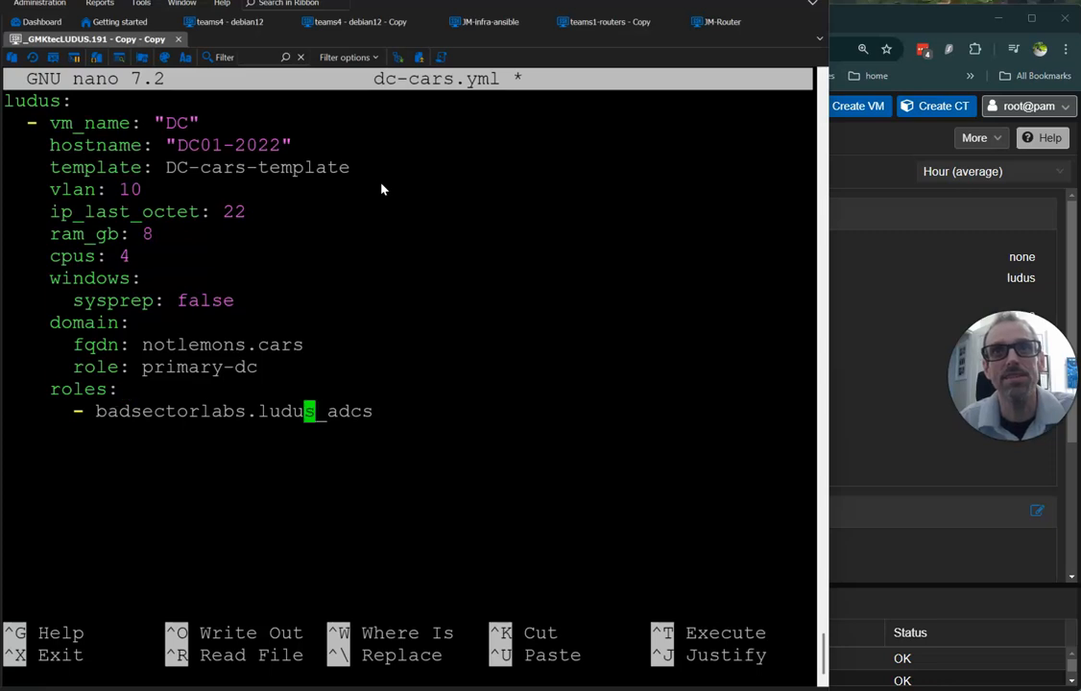
key(ctrl+o)
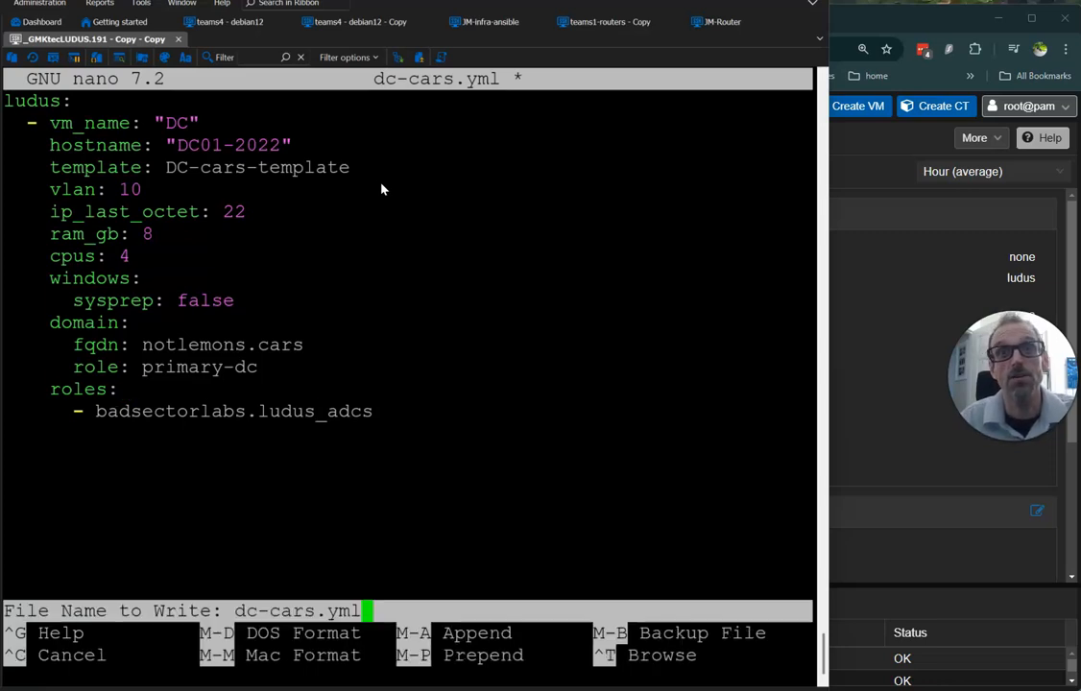
key(Return)
key(ctrl+x)
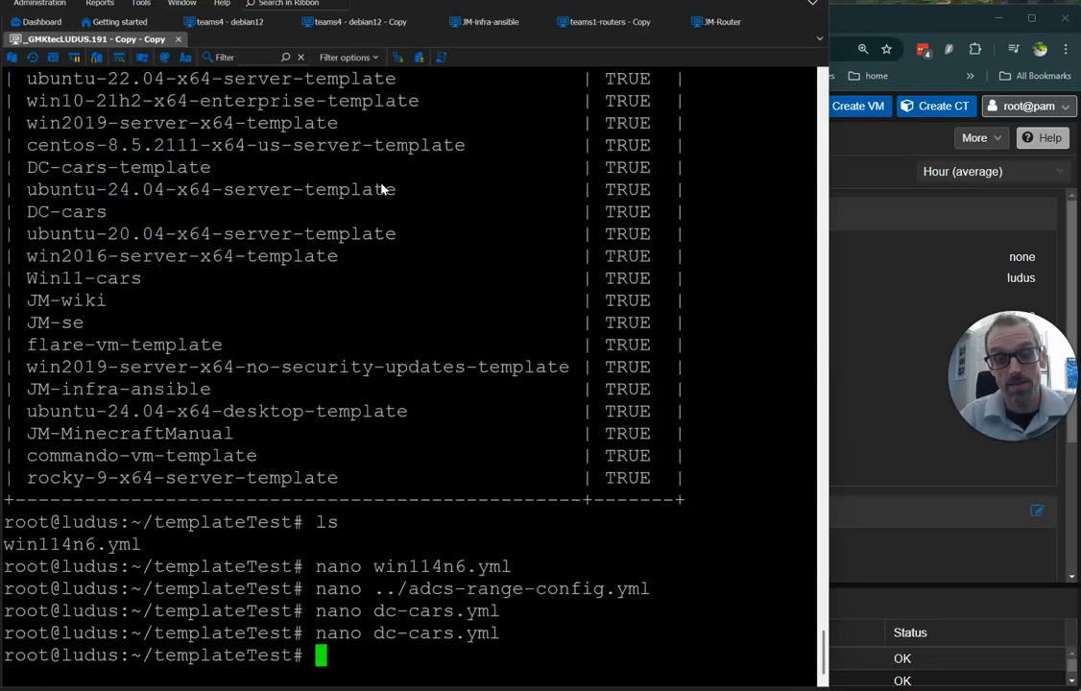
- Try to load the range configuration with ludus range config set -f dc-cars.yml
text(ludus range)
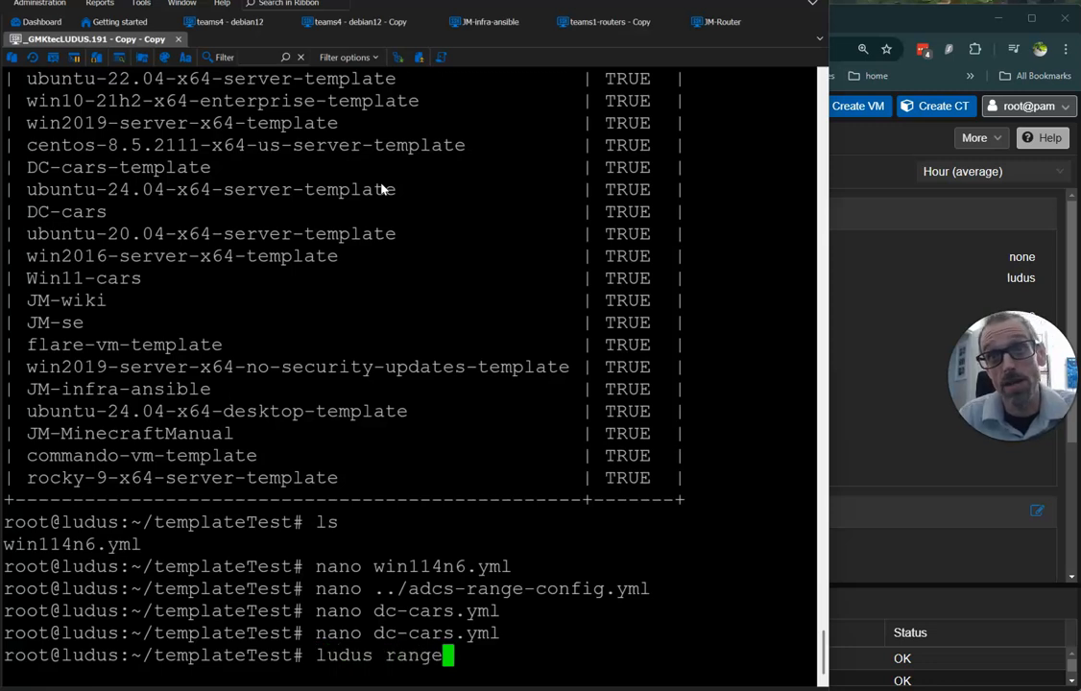
text( config set )
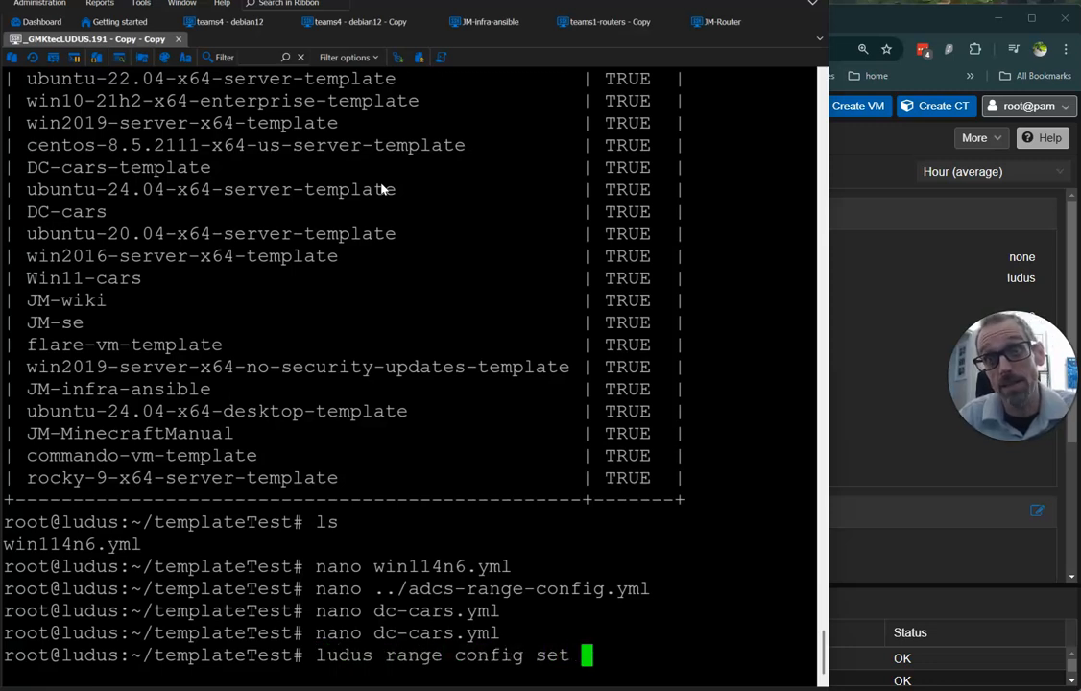
text(-f dc)
key(Tab)
key(Return)
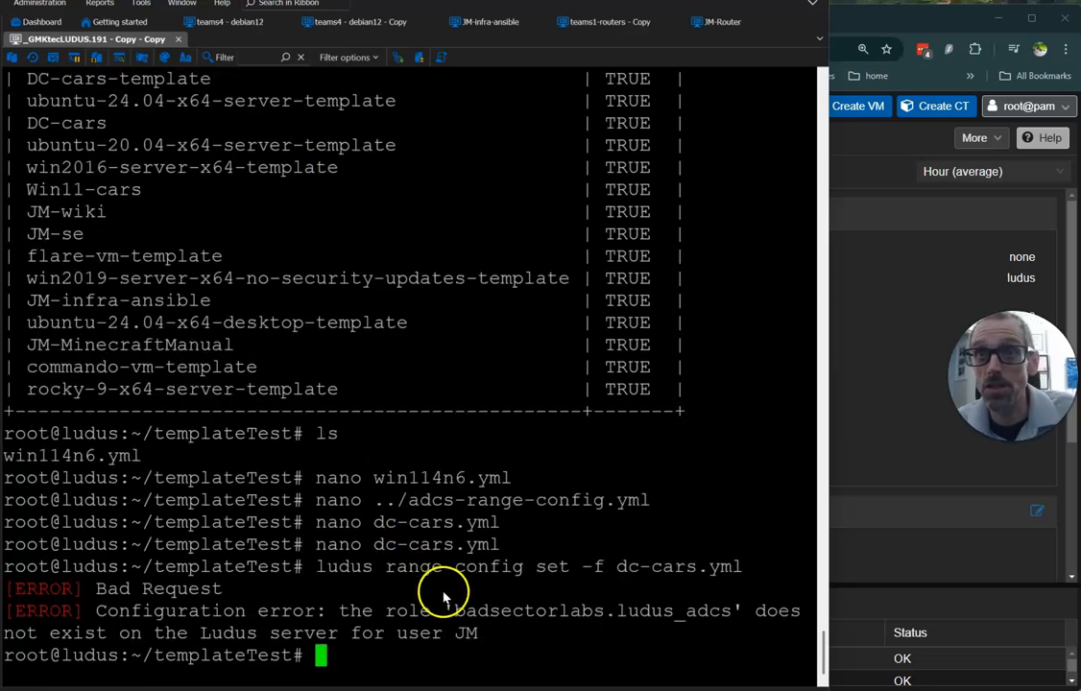
- Check the team1 pool in Proxmox, return to the terminal, and try ludus range config set -f dc-cars.yml with --users team1
drag(454, 610, 732, 611)
click(729, 611)
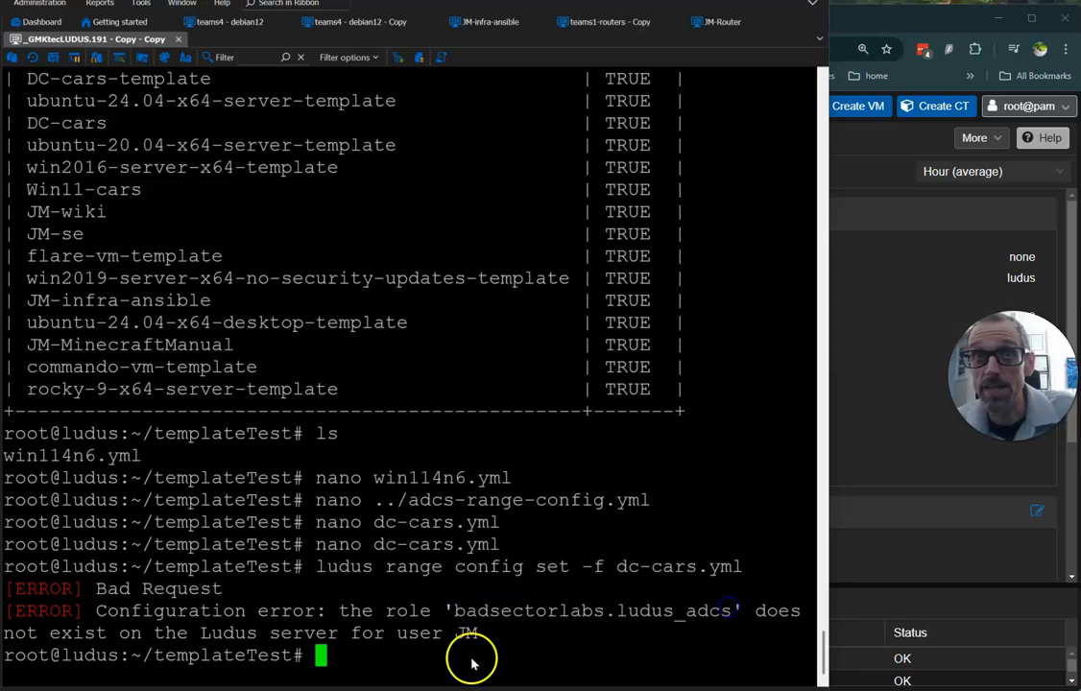
drag(744, 568, 653, 567)
click(847, 27)
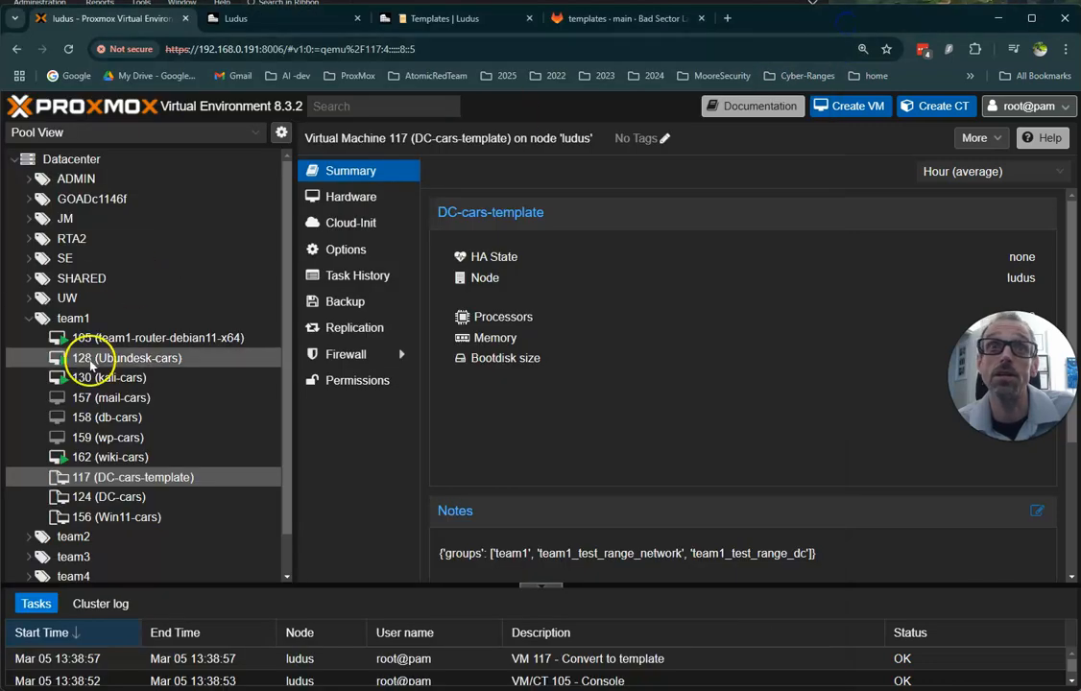
key(alt+Tab)
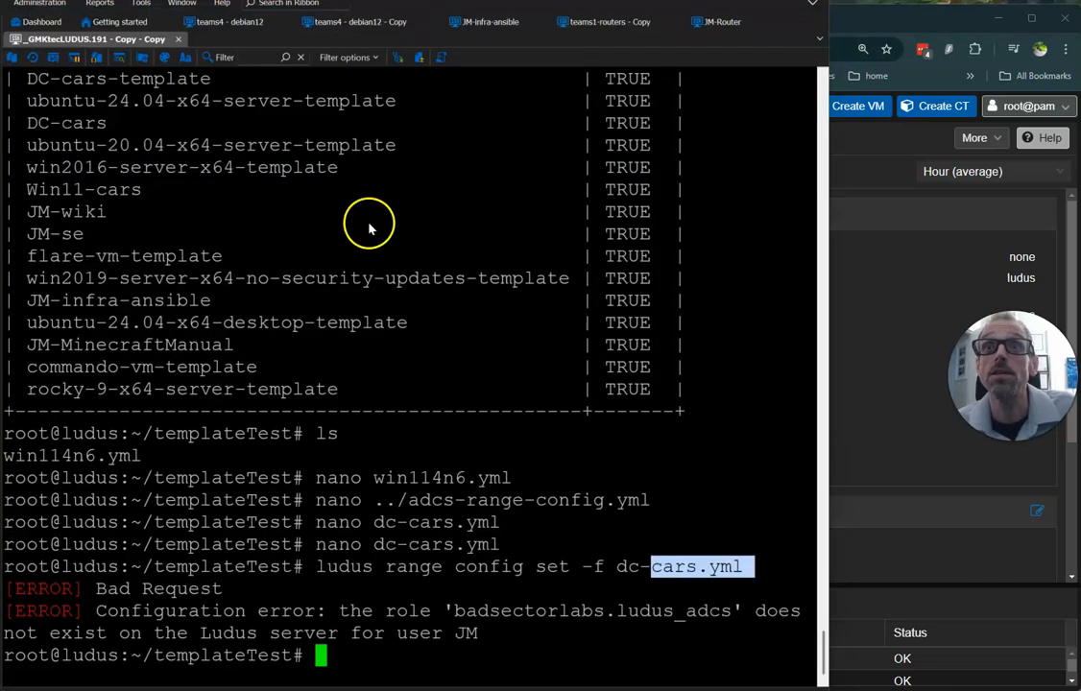
key(Up)
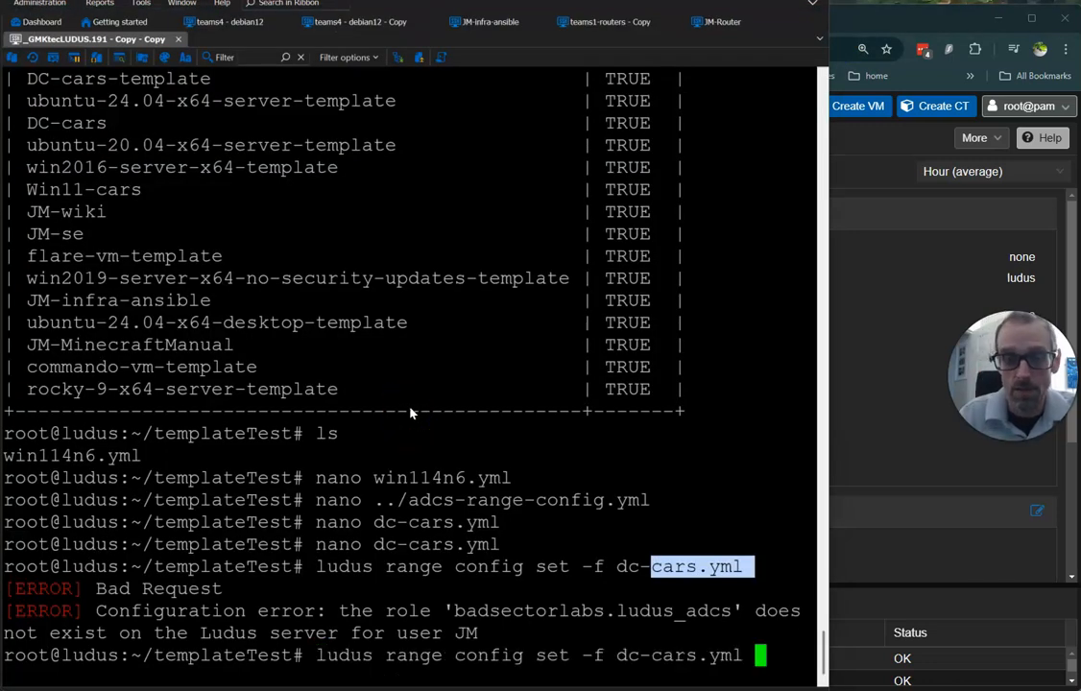
text(-)
text(-user)
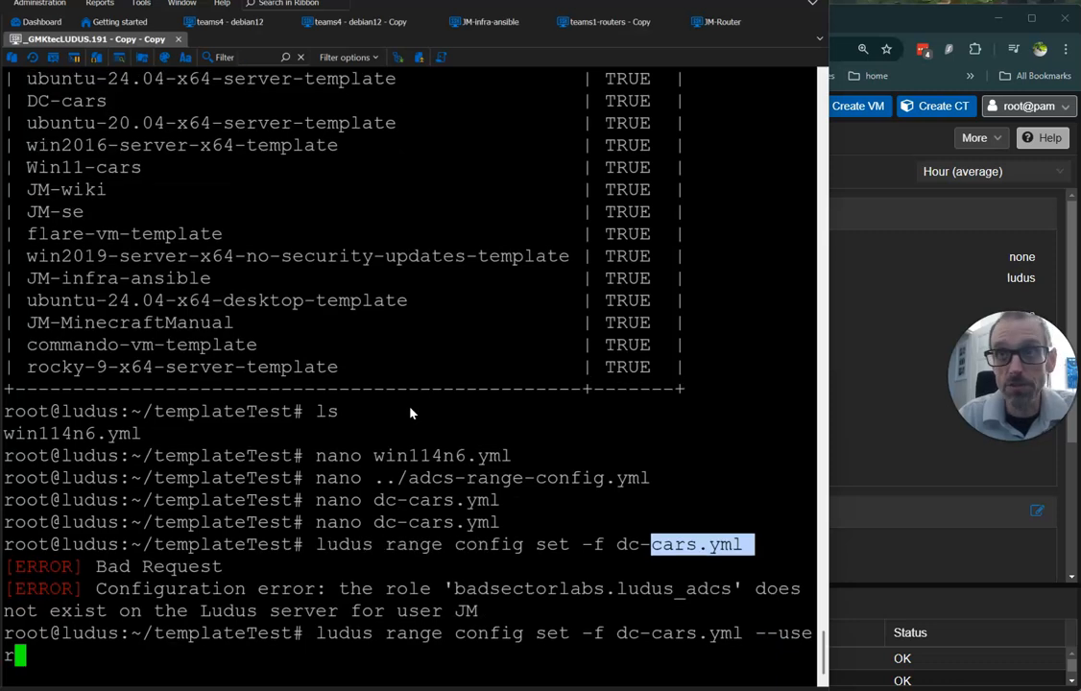
text(s team1)
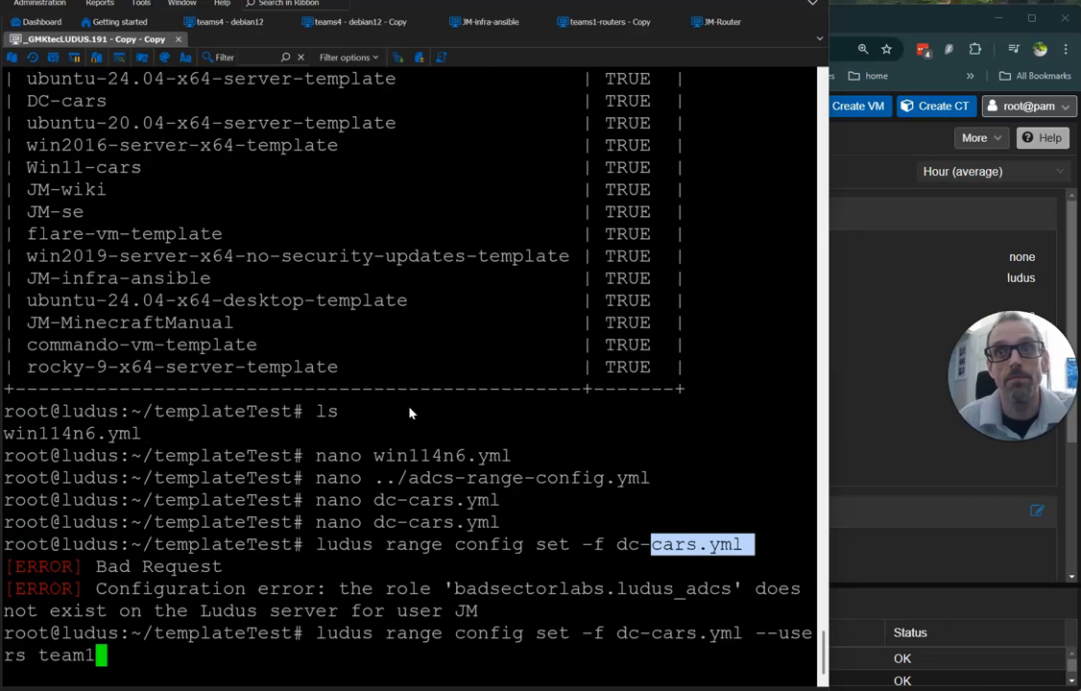
scroll(408, 412, up, 2)
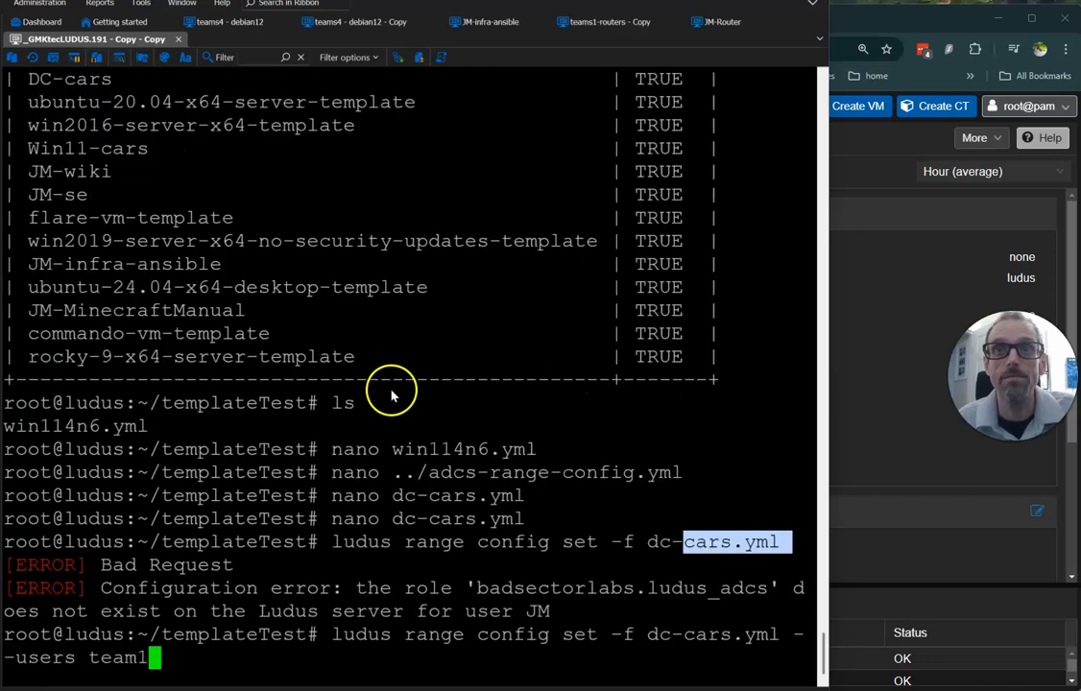
key(Return)
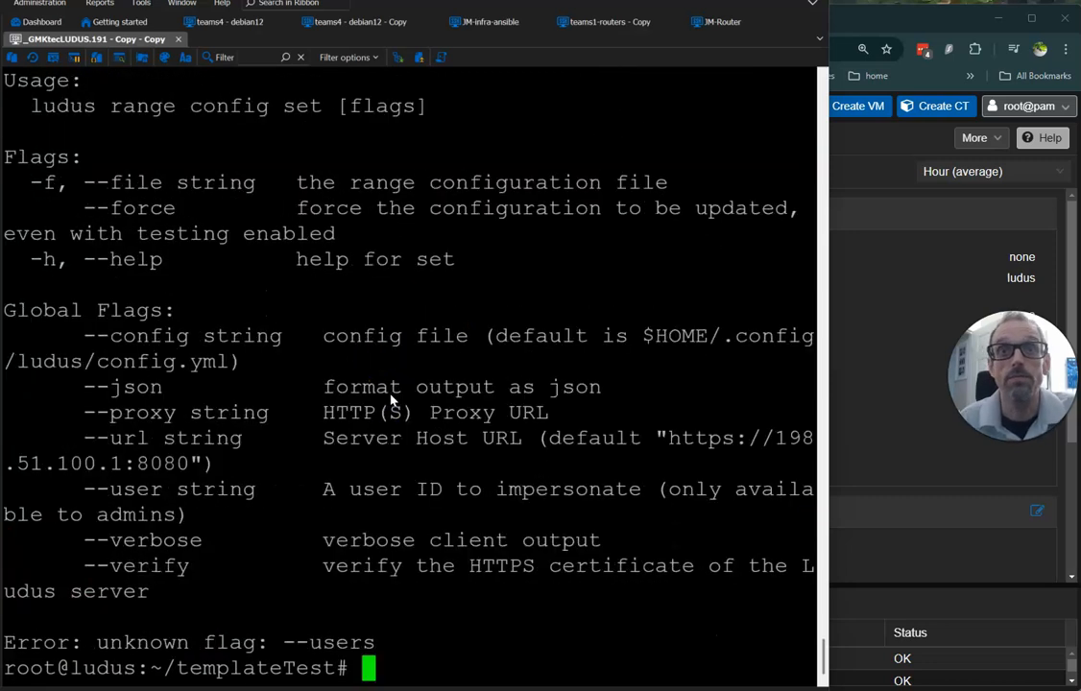
- Rerun ludus range config set -f dc-cars.yml with the flag corrected to --user team1
key(Up)
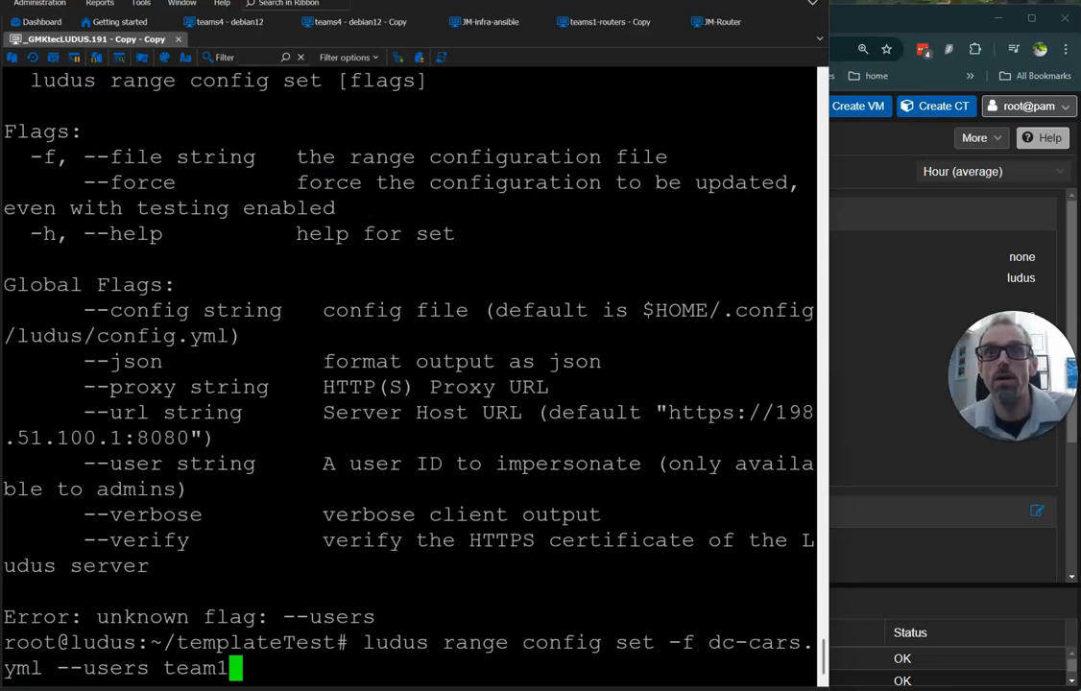
key(Left)
key(Left)
key(Left)
key(Left)
key(Left)
key(Left)
key(Left)
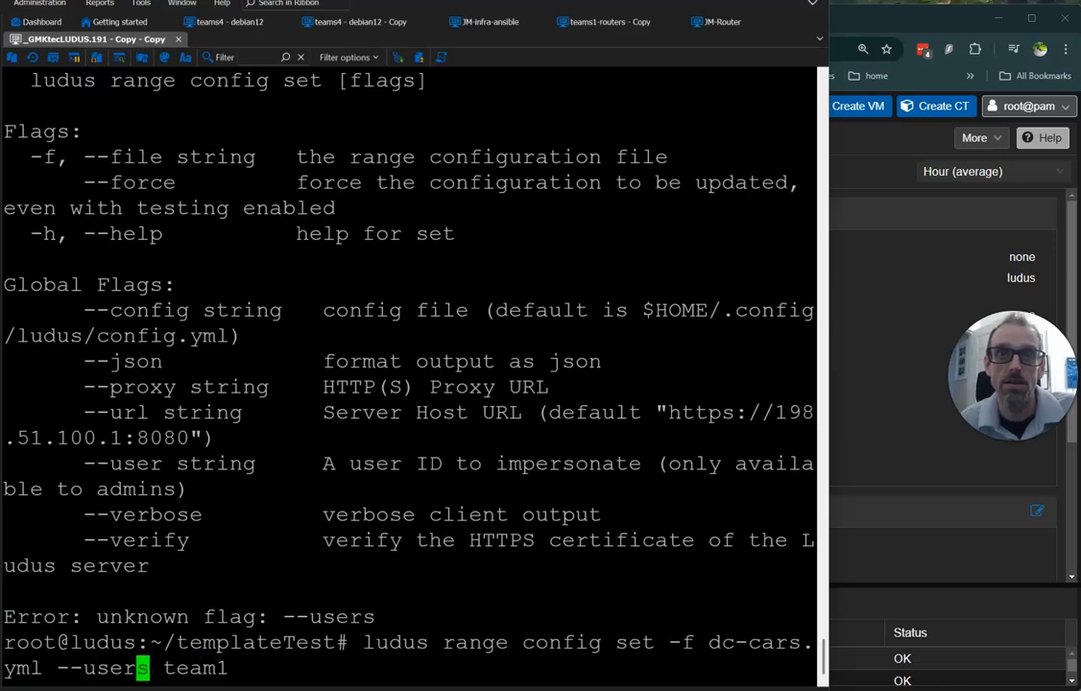
key(Right)
key(BackSpace)
key(Return)
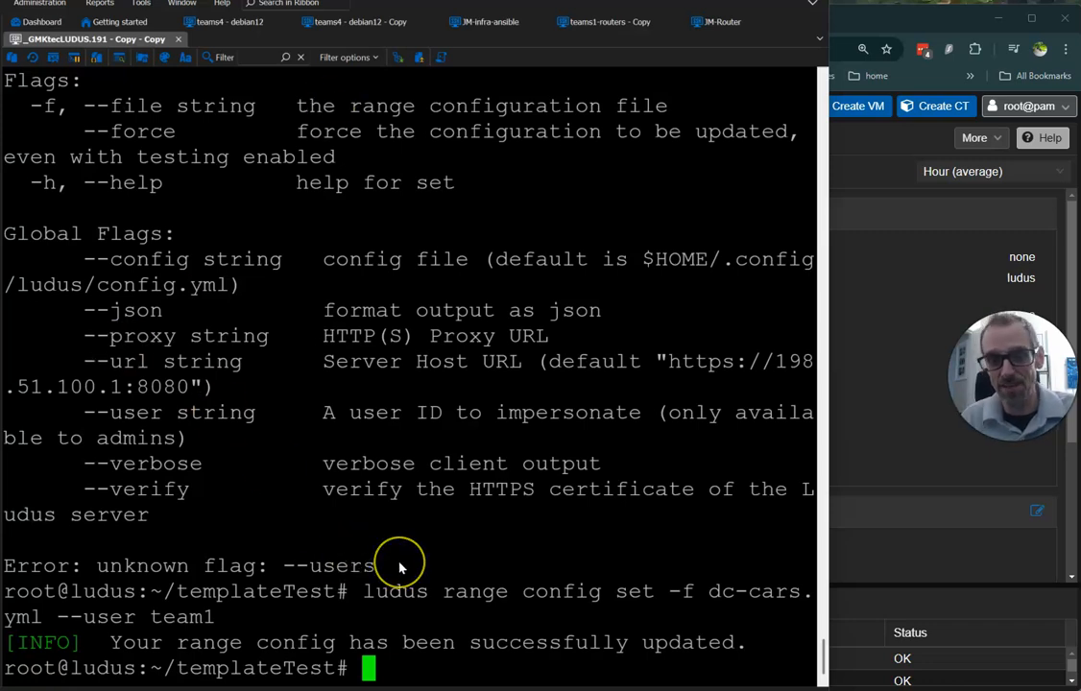
- Start the team1 range deployment with ludus range deploy --user team1
text(ludu)
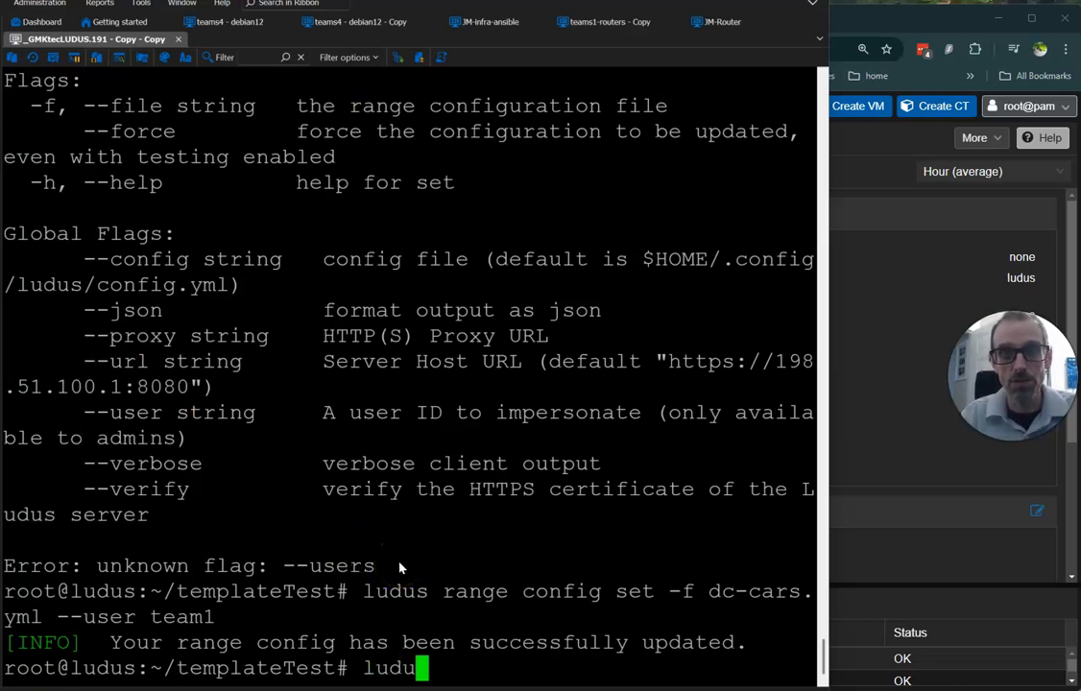
text(s range depl)
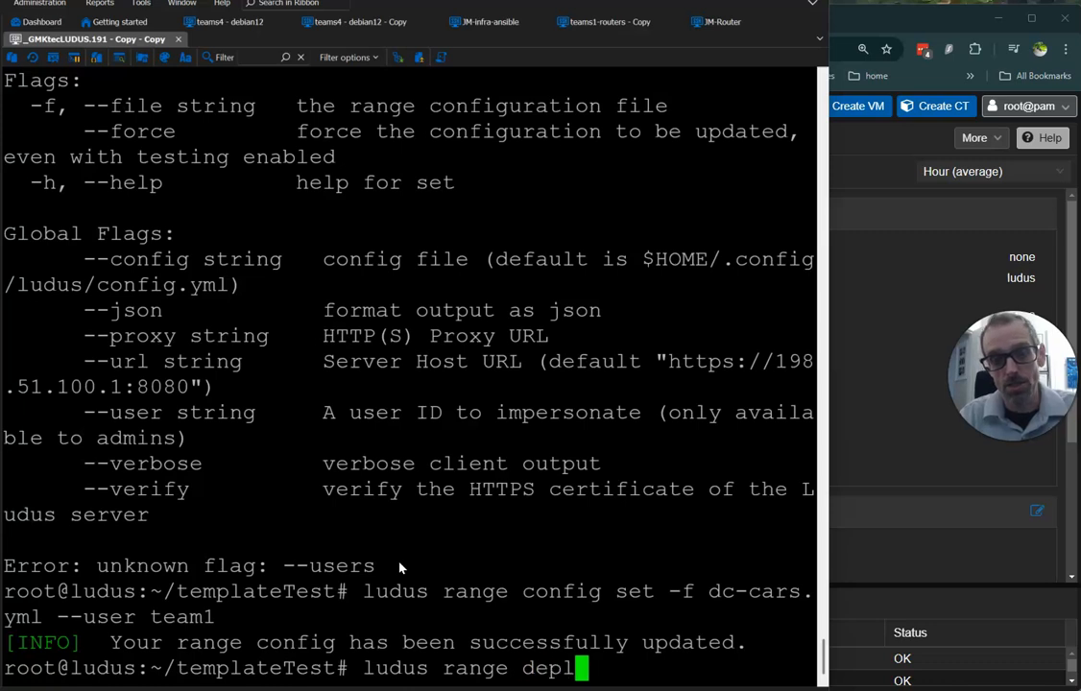
text(oy --user )
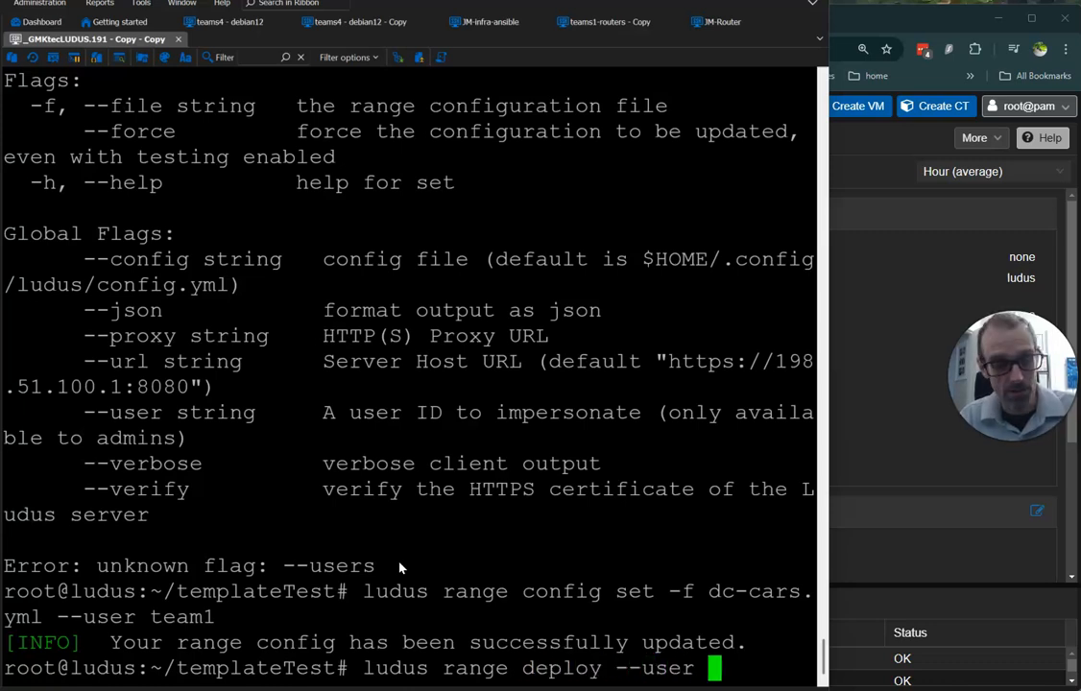
text(team1)
key(Return)
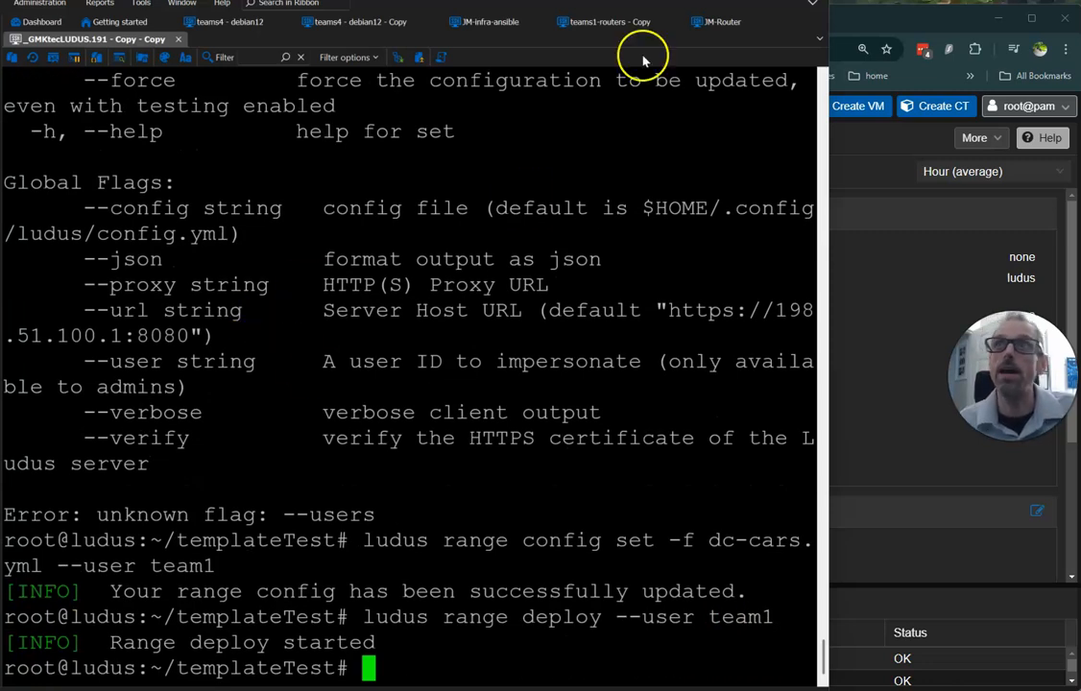
- Switch to Proxmox and check the team1 pool and the latest task log entries for the deployment's clone of VM 117
click(857, 27)
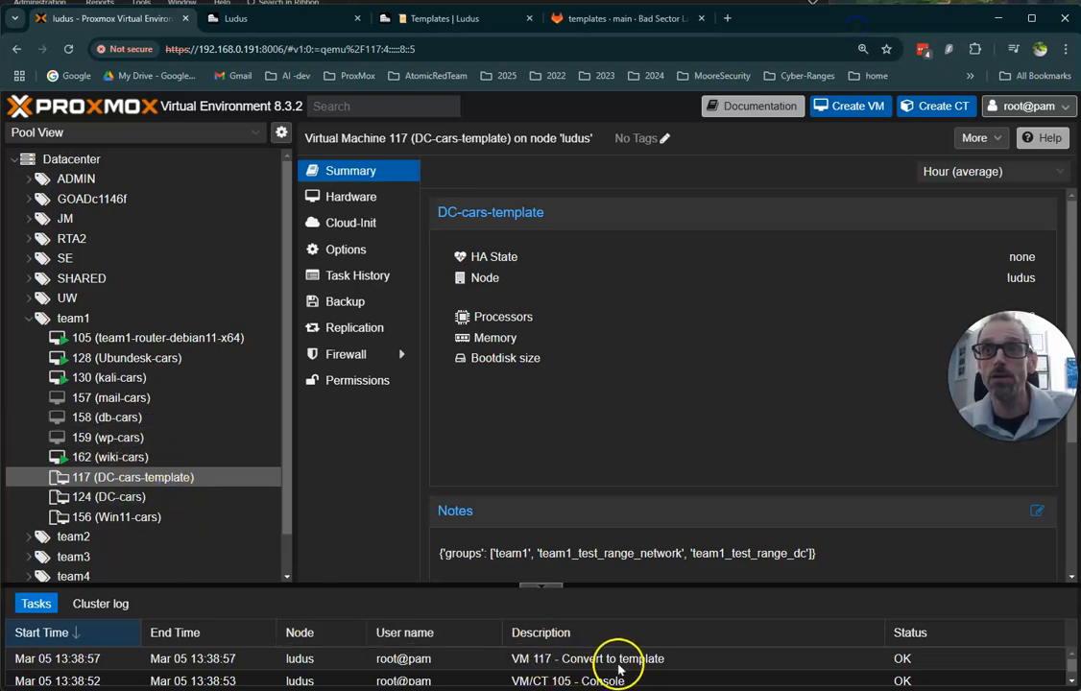
click(547, 660)
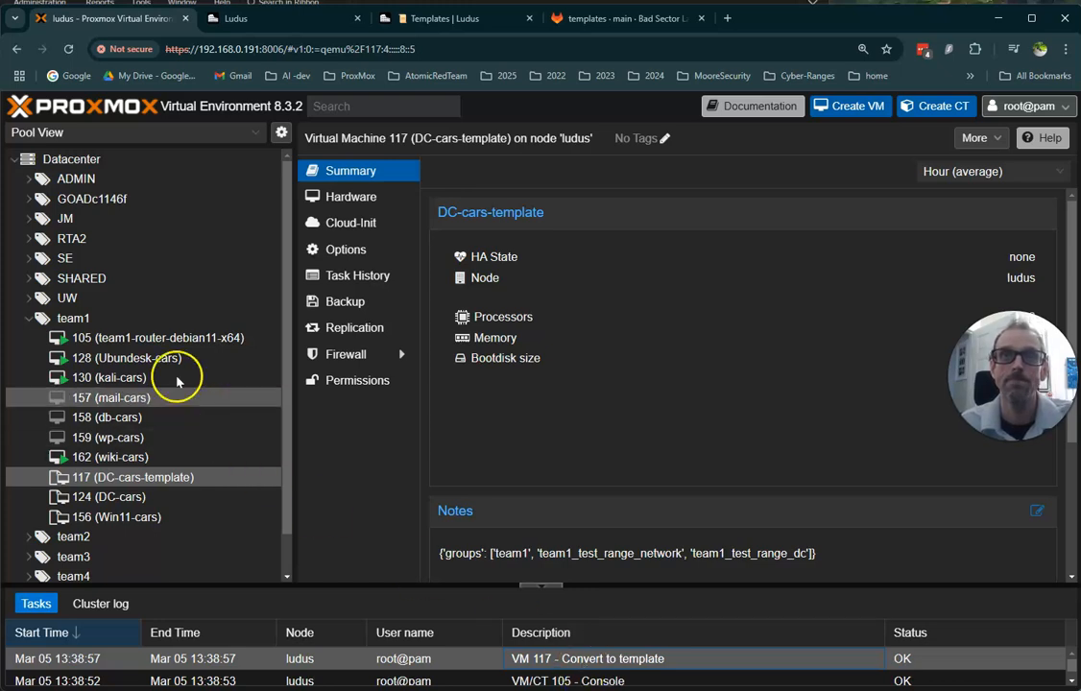
click(152, 321)
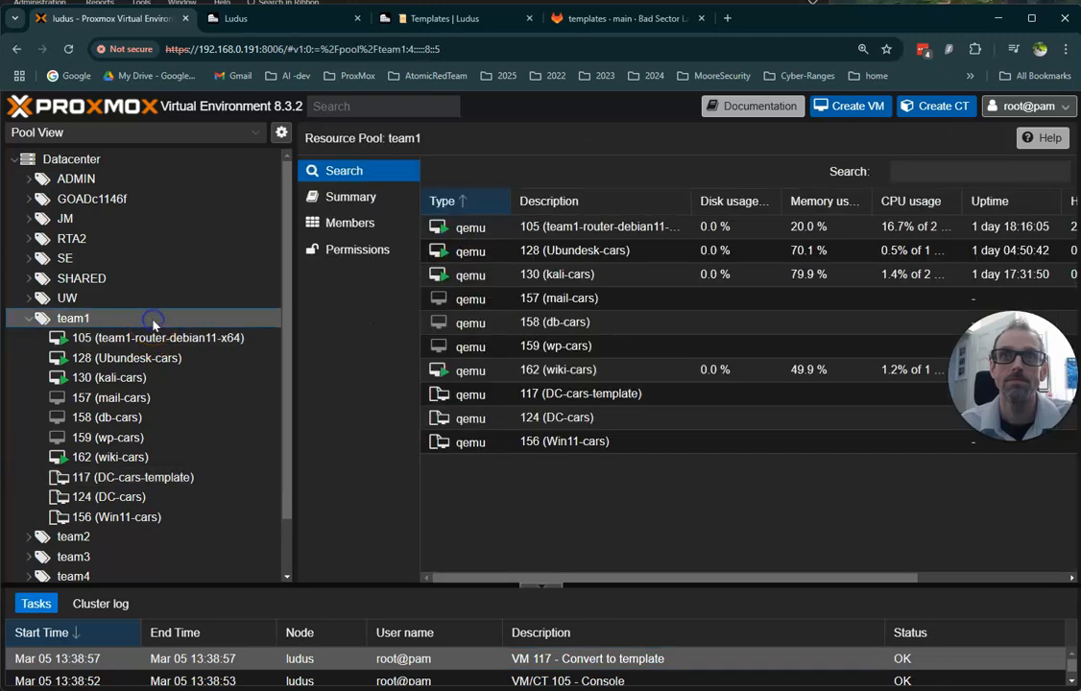
click(603, 658)
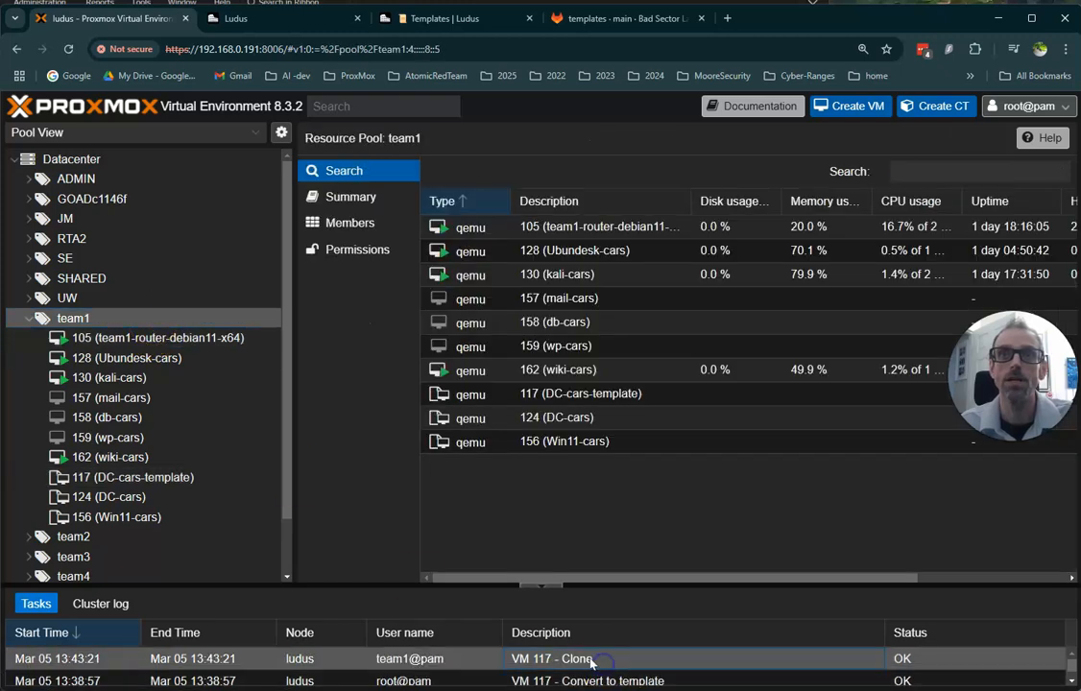
- Inspect the console, summary and hardware configuration of the newly deployed VM 119 (DC) in the team1 pool
click(119, 357)
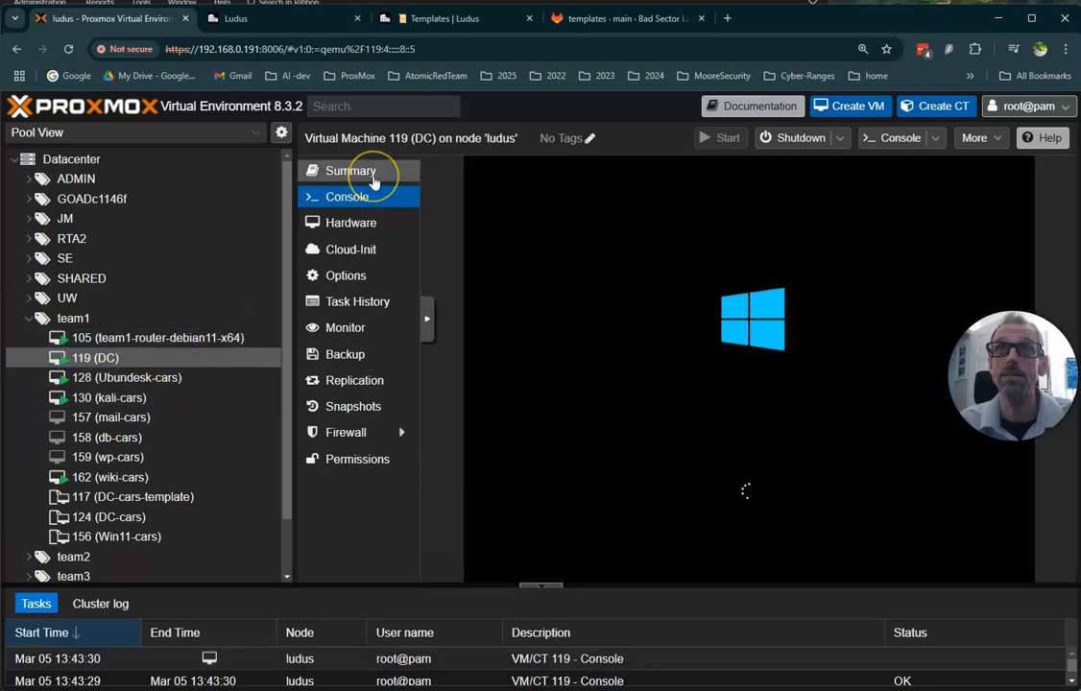
click(374, 180)
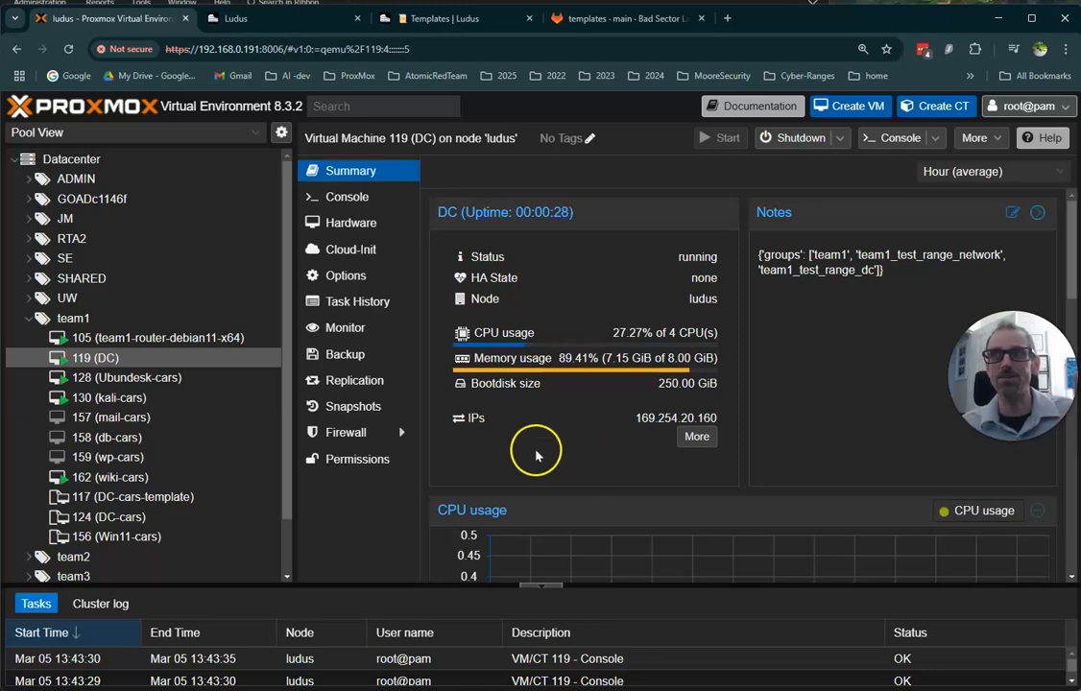
click(340, 197)
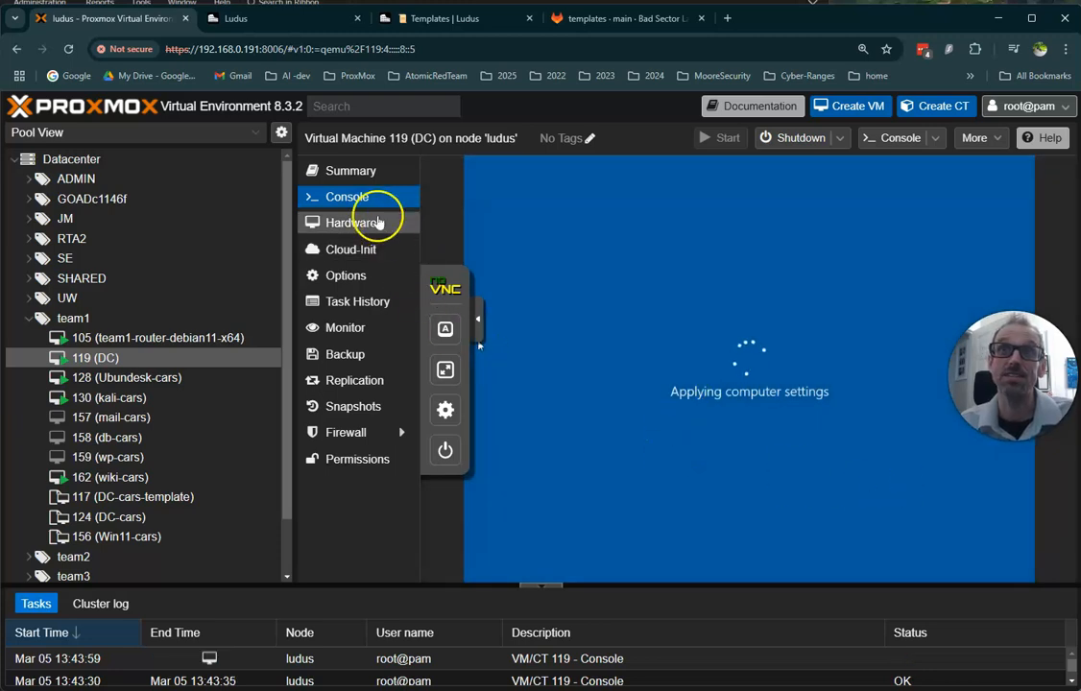
click(330, 221)
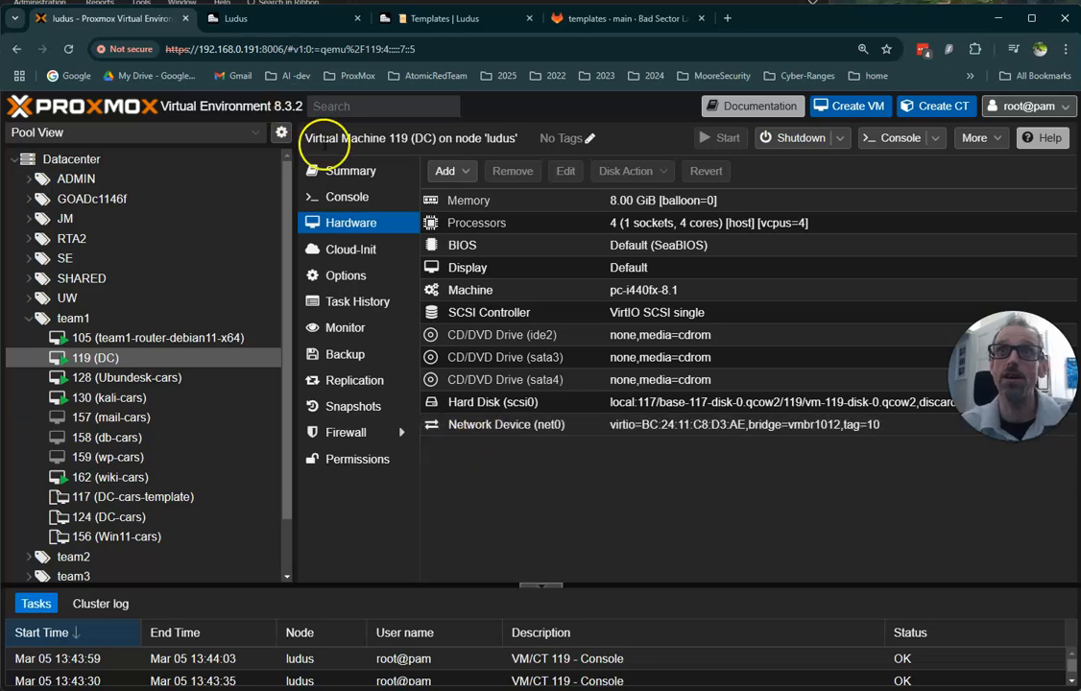
- Review the guest agent network information of VM 119 (DC) from its summary and close it
click(348, 171)
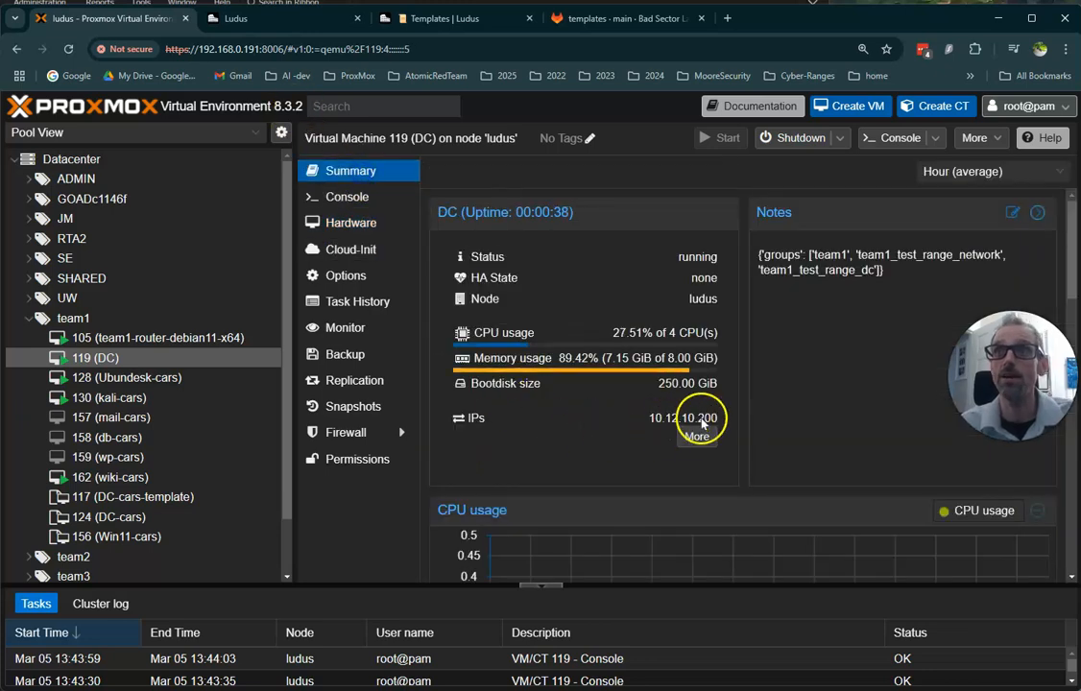
click(689, 437)
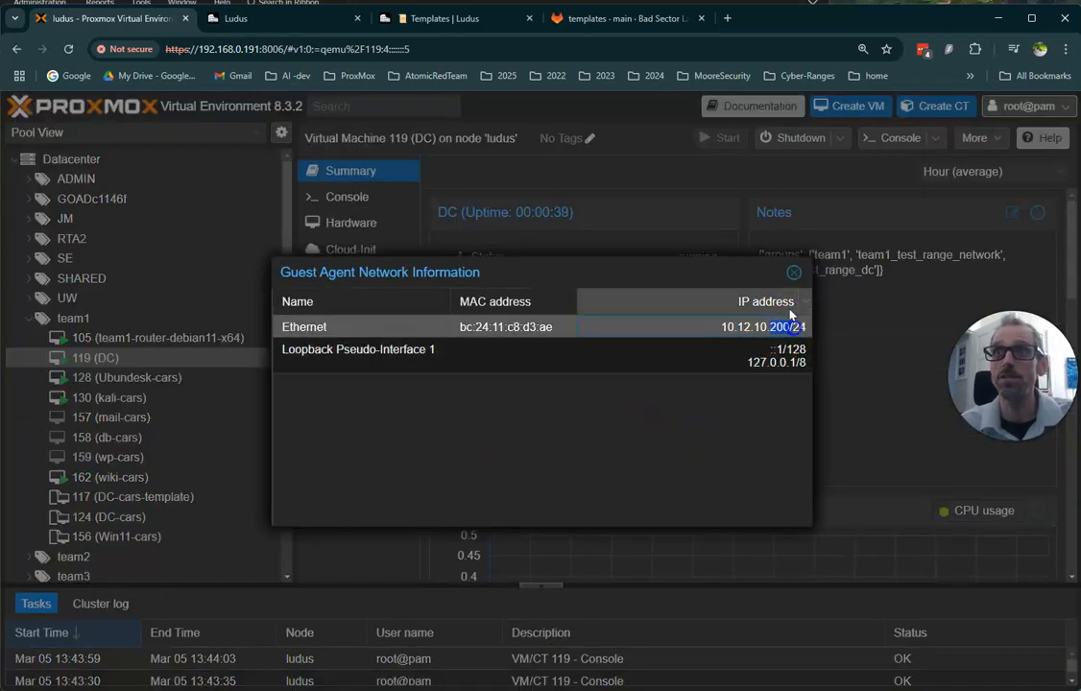
click(793, 273)
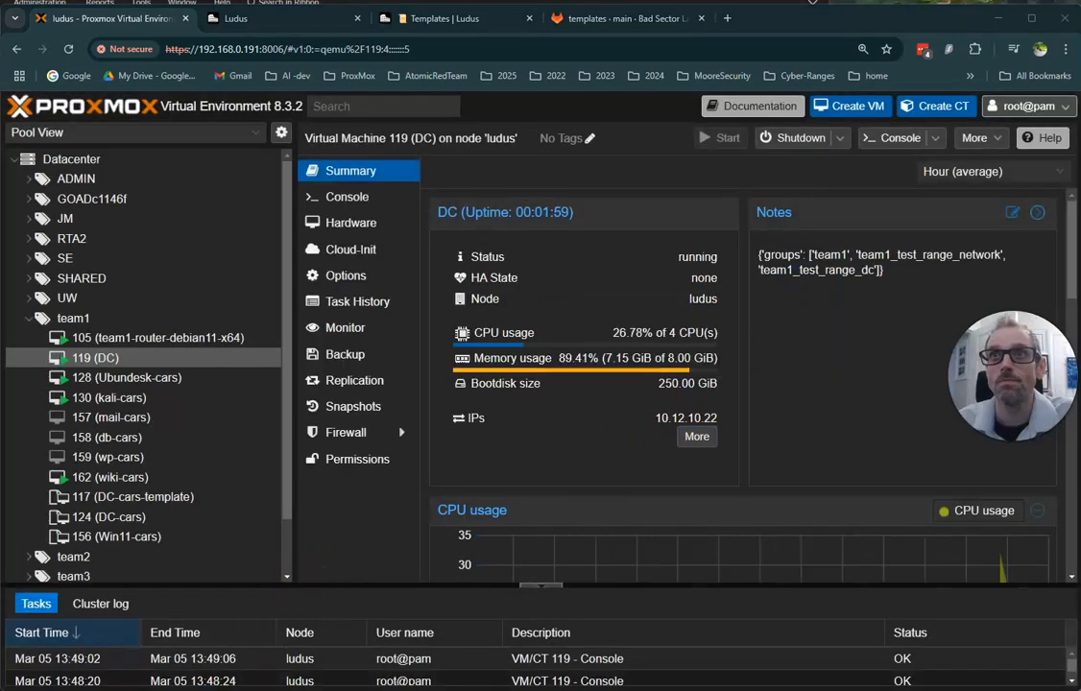
- Check the IP address in the summary of VM 119 (DC), then view its desktop in the console
drag(649, 420, 695, 423)
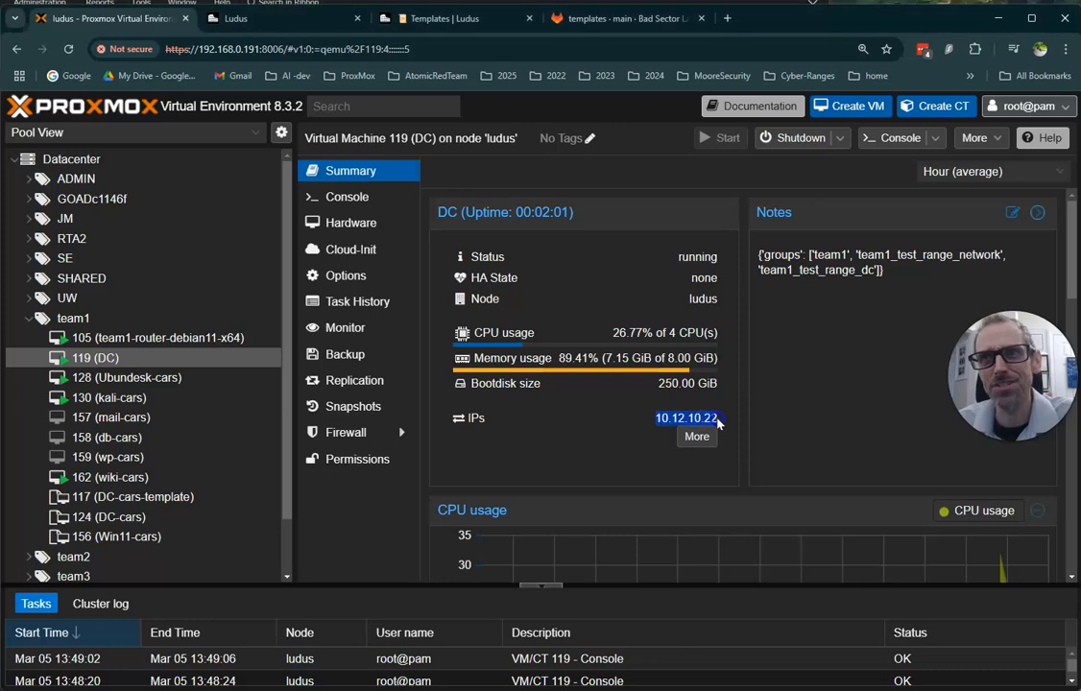
triple_click(715, 424)
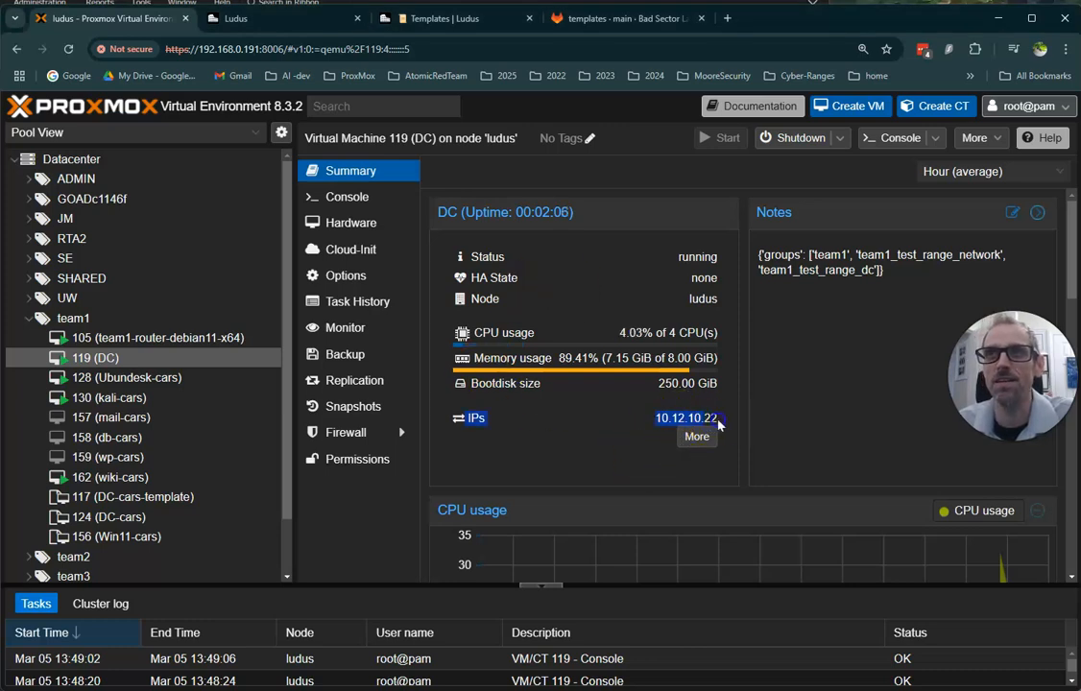
click(718, 424)
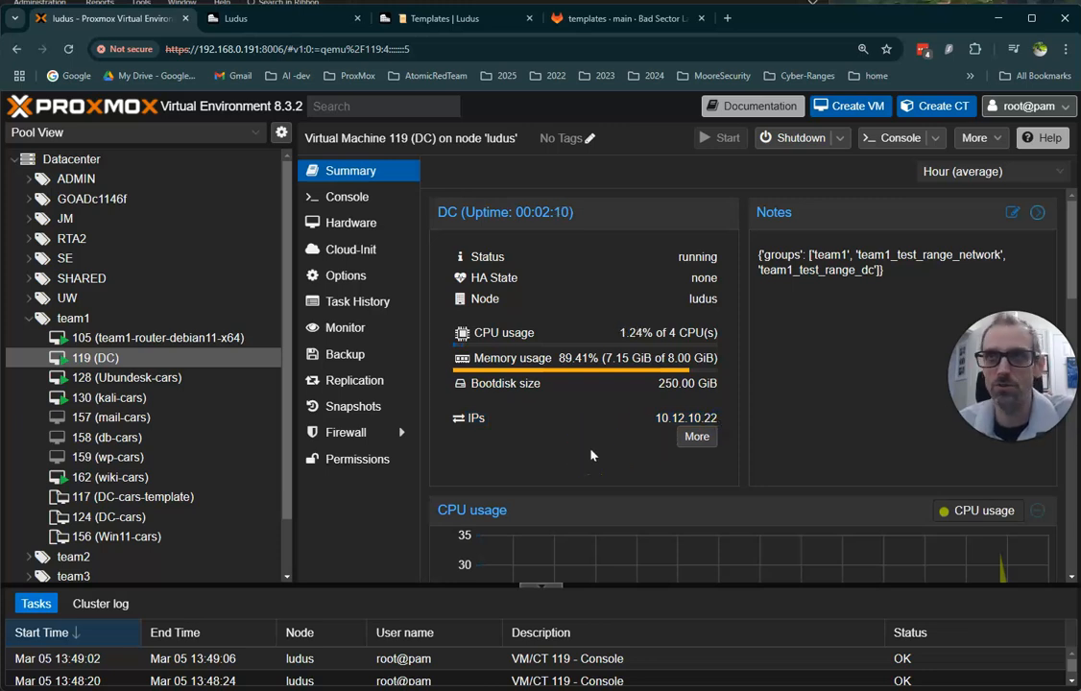
drag(645, 423, 705, 414)
click(369, 198)
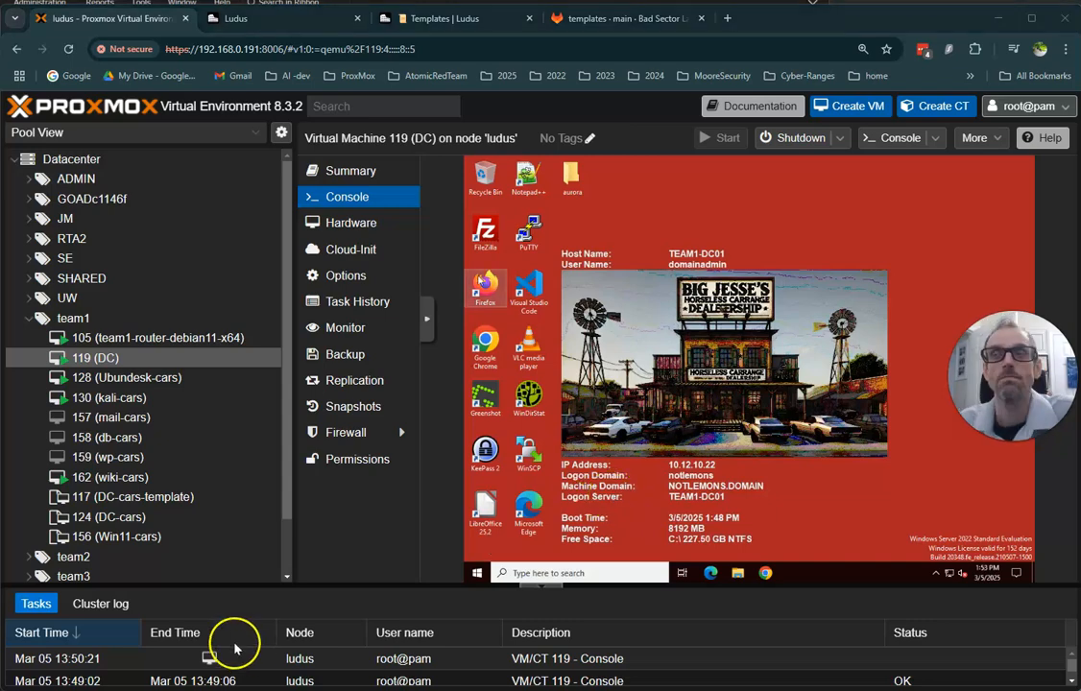
- Switch to the Ludus documentation, review the beginning of the Templates page and expand the Quick Start section
click(417, 22)
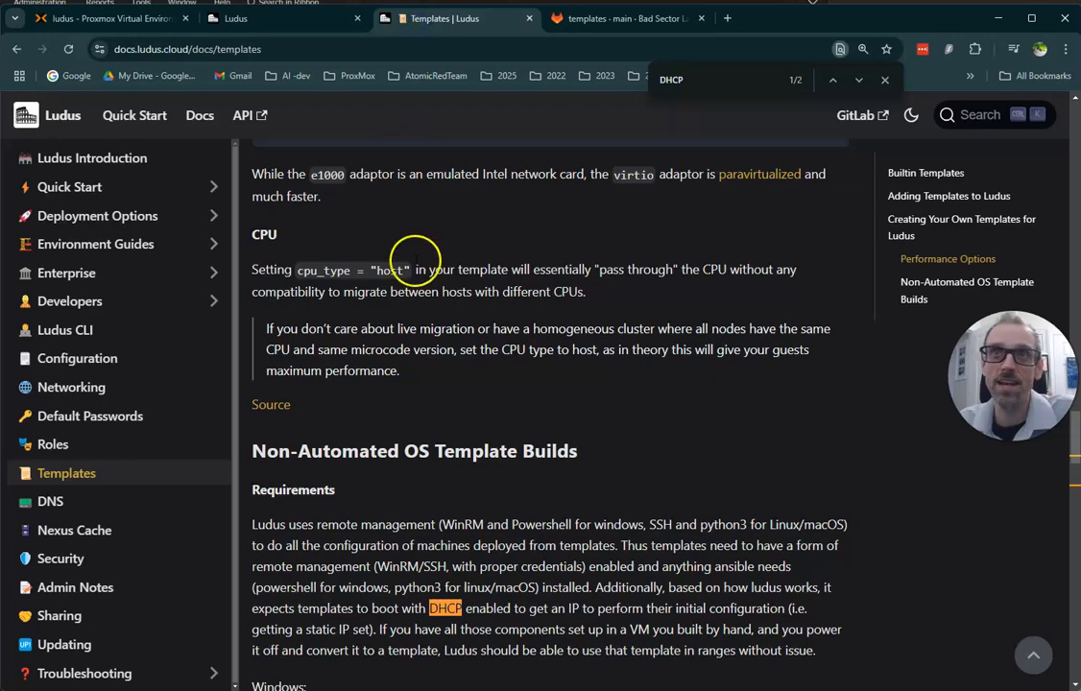
scroll(565, 523, up, 10)
scroll(548, 514, up, 15)
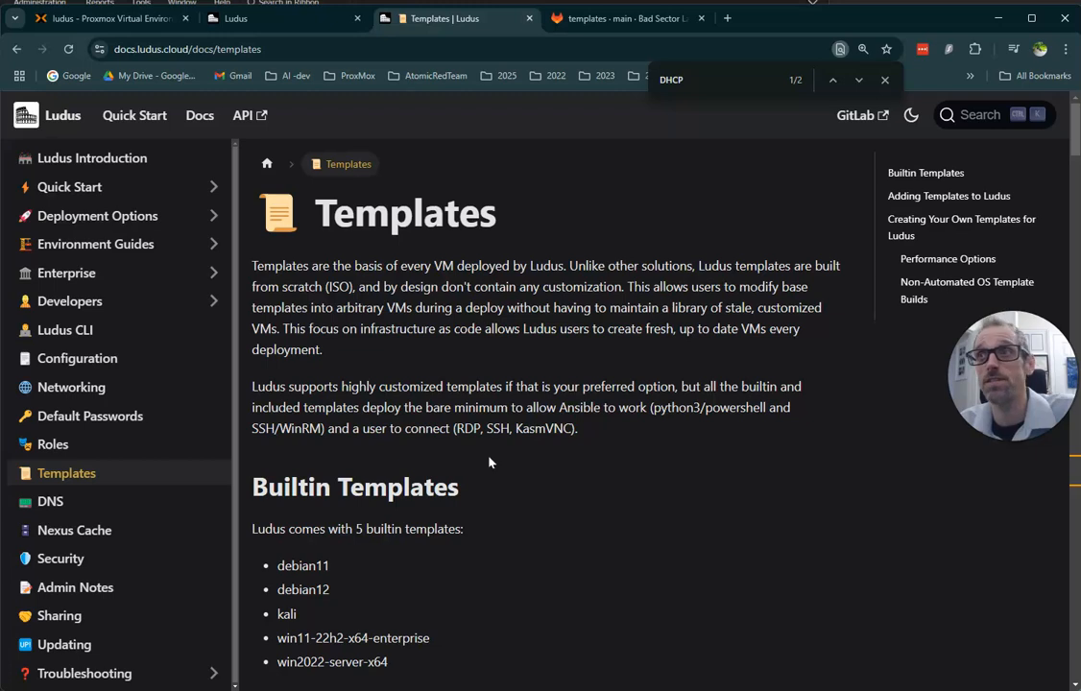
click(86, 190)
scroll(437, 370, down, 2)
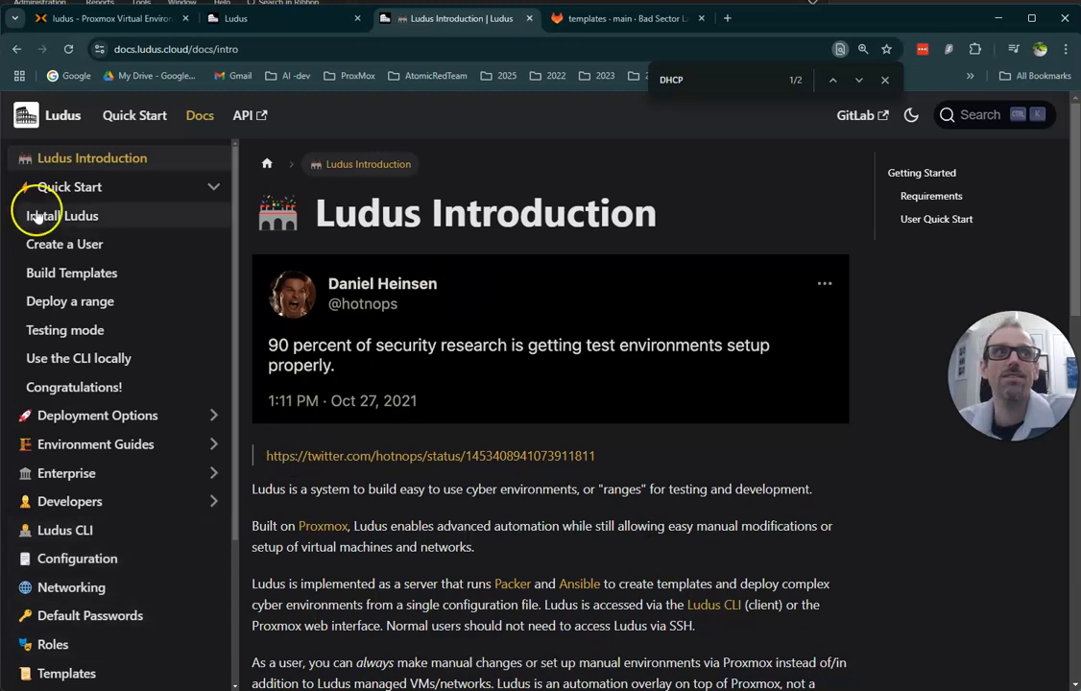
- Search the Ludus docs for "dicord", open the Quick Start Congratulations! result and follow its Discord Server link
click(967, 115)
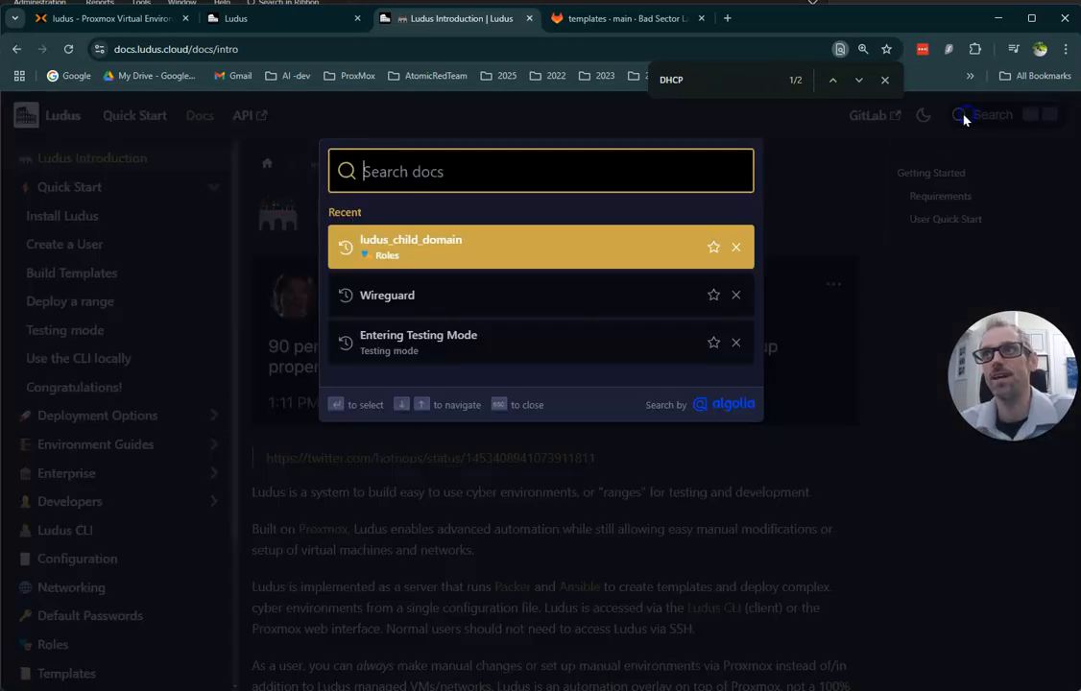
text(dicord)
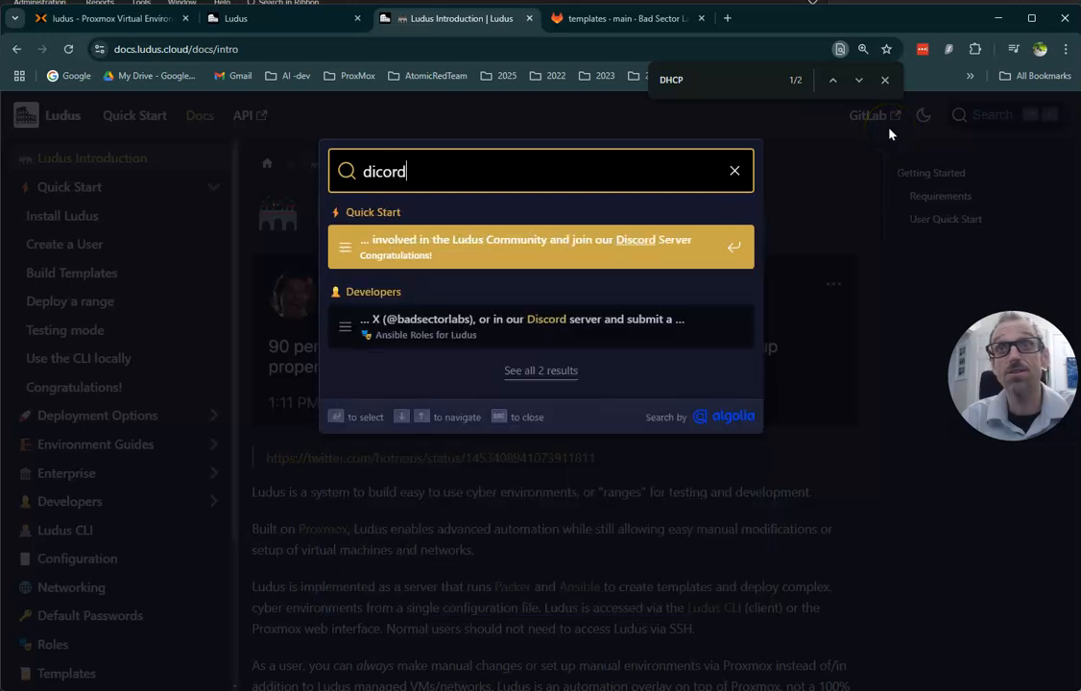
click(504, 251)
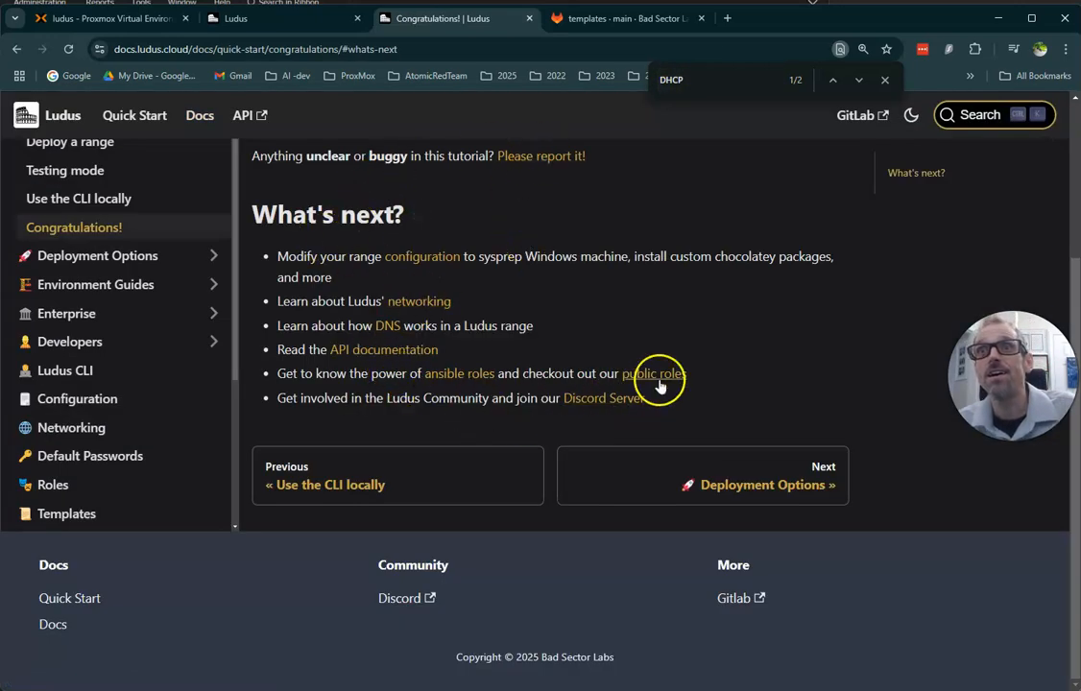
click(617, 407)
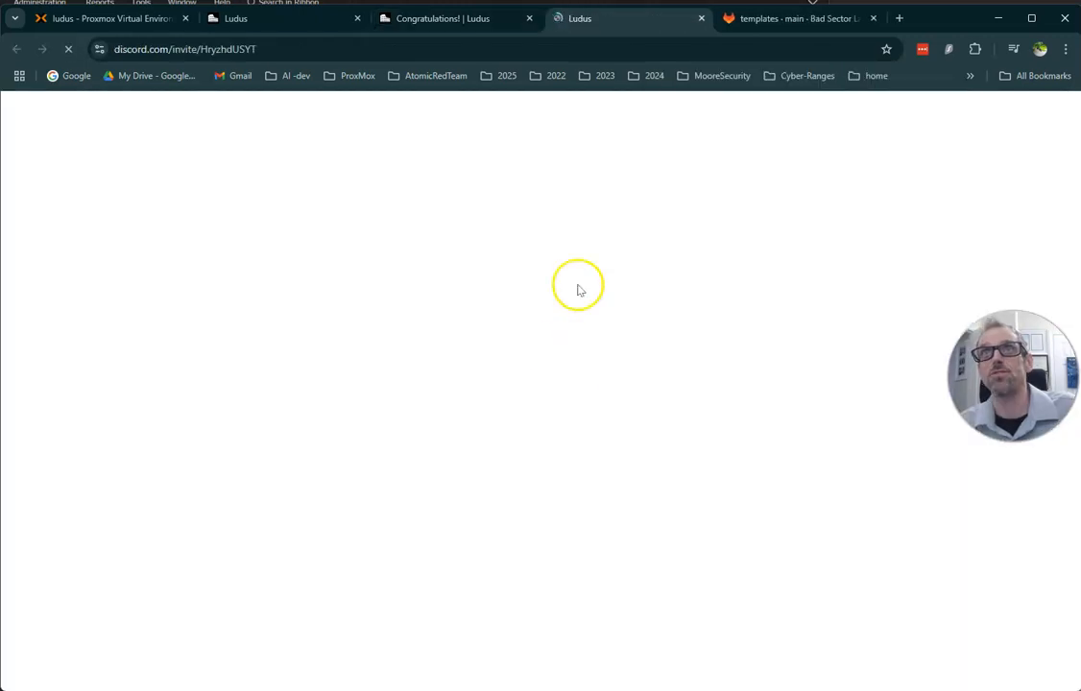